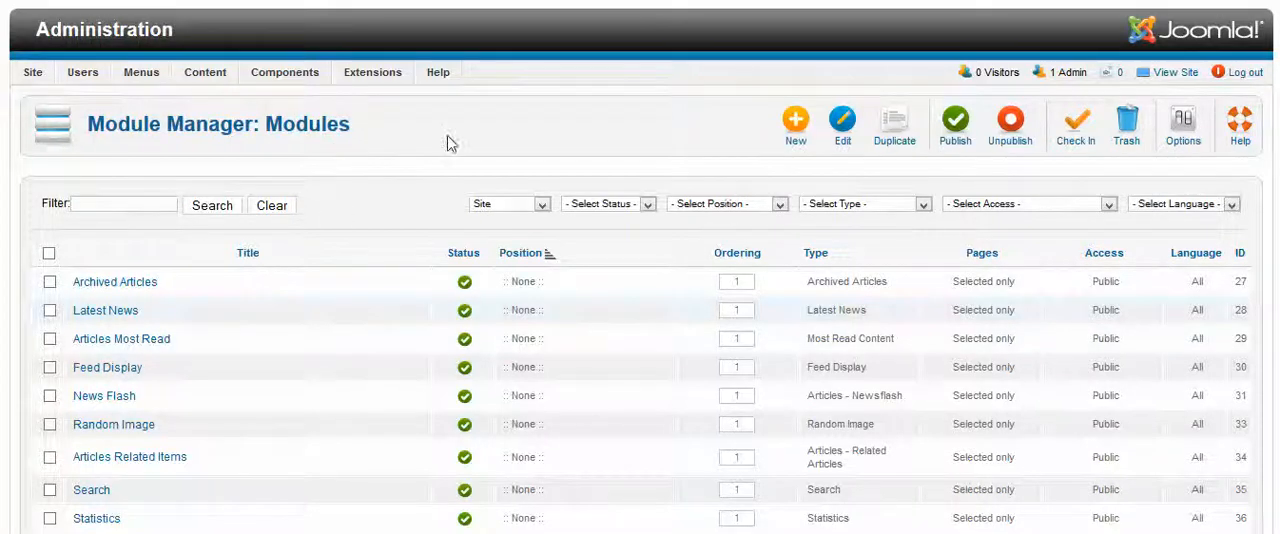
Look through the list of site modules in the Module Manager
scroll(450, 143, "down", 3)
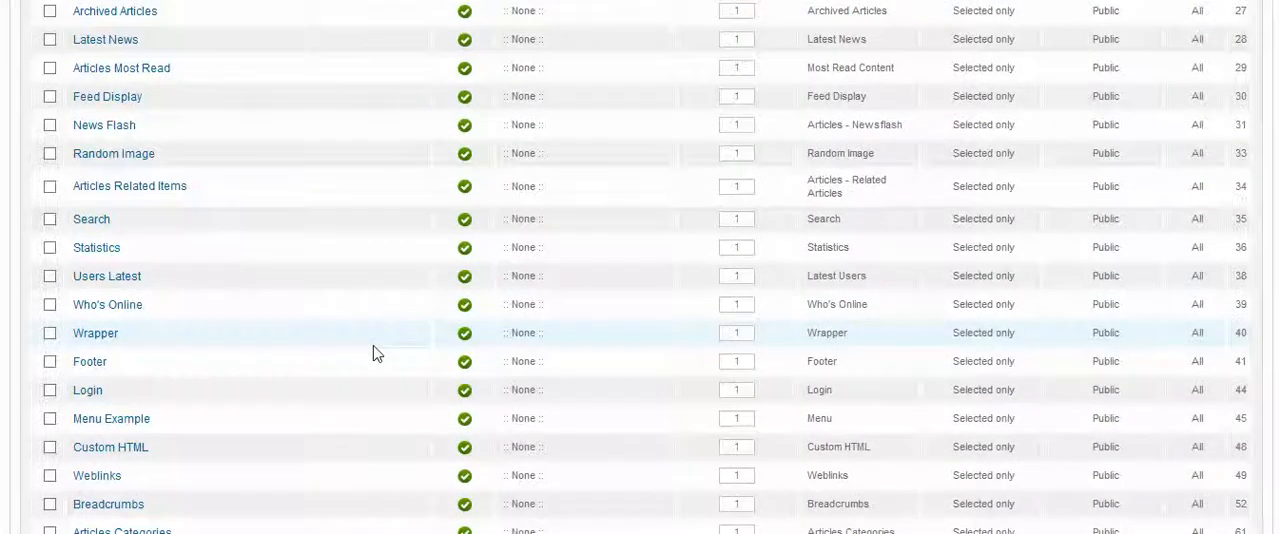
scroll(372, 353, "down", 3)
scroll(370, 350, "up", 6)
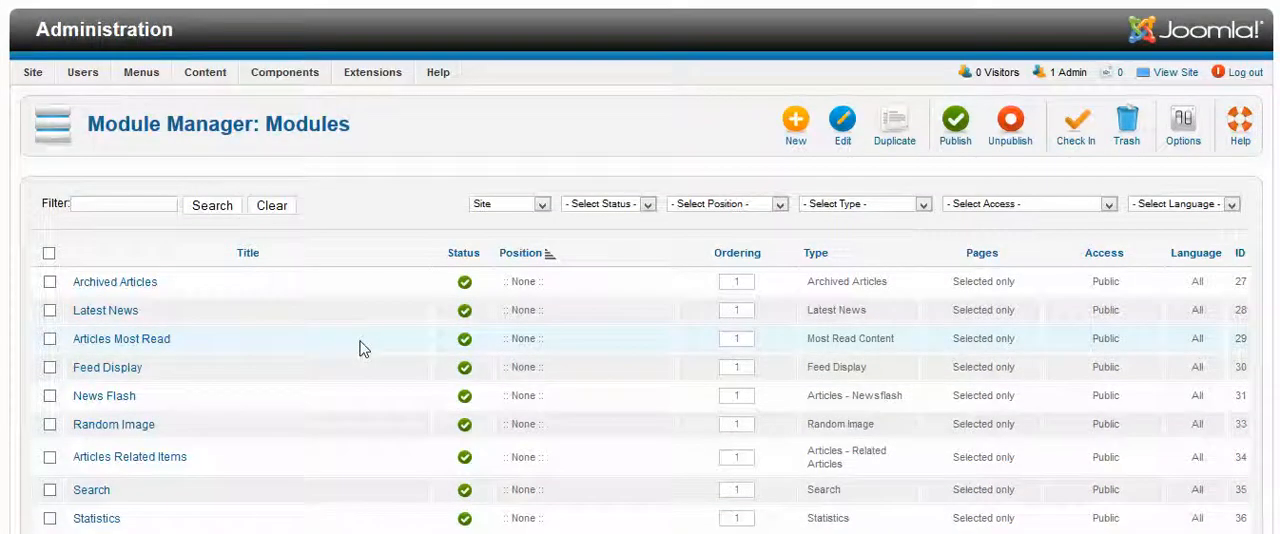
mouse_move(372, 72)
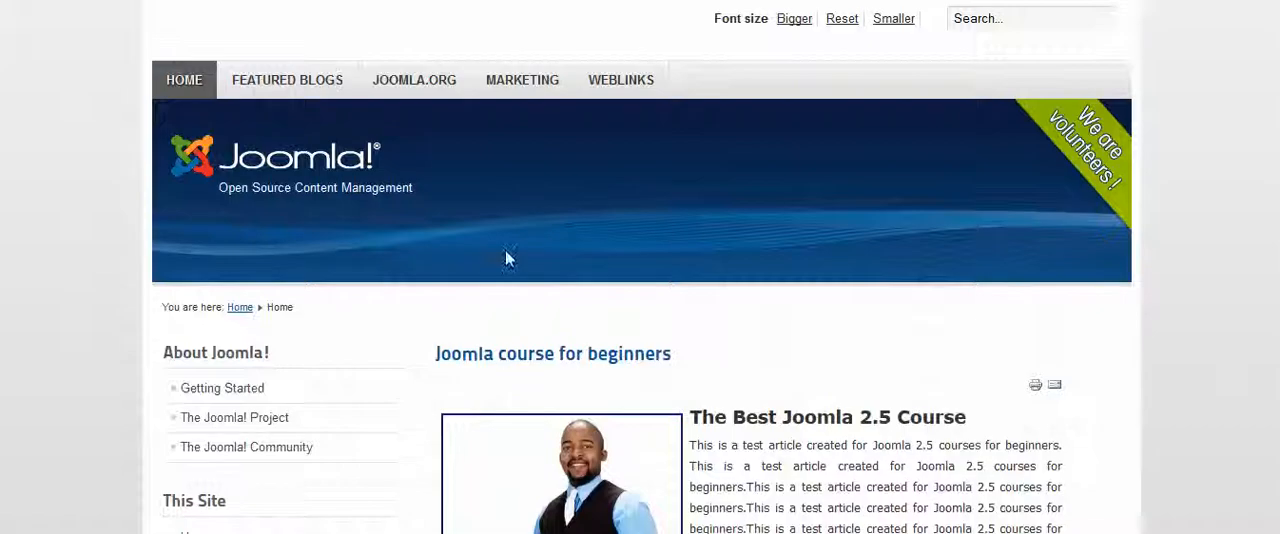
Switch to the site's home page and examine its side menus, main navigation and search box
scroll(414, 308, "down", 3)
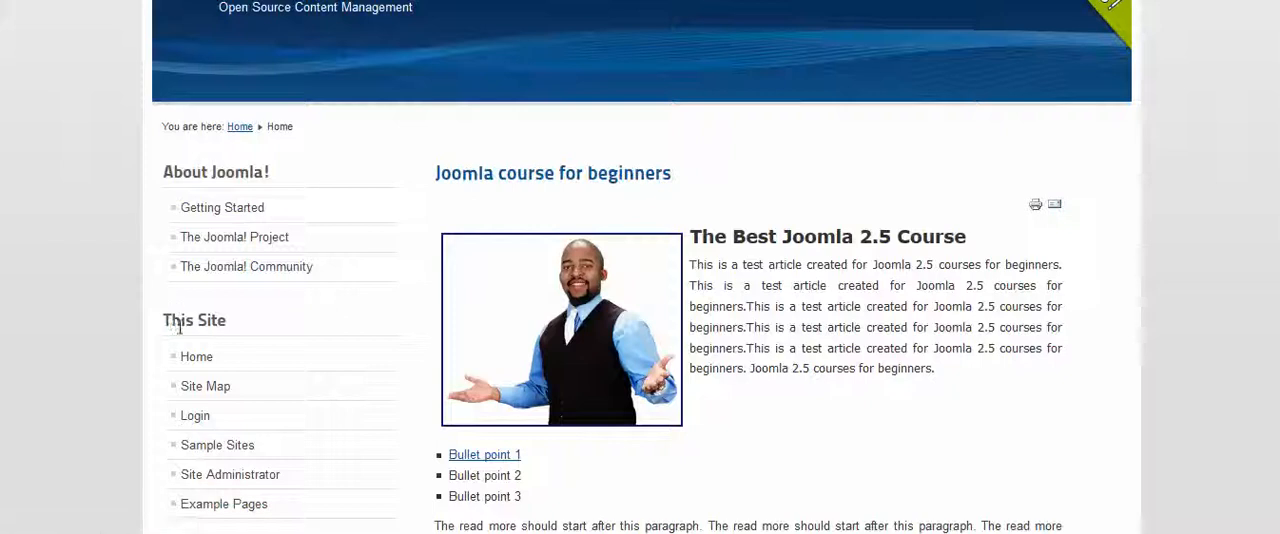
scroll(214, 320, "down", 4)
scroll(280, 323, "up", 6)
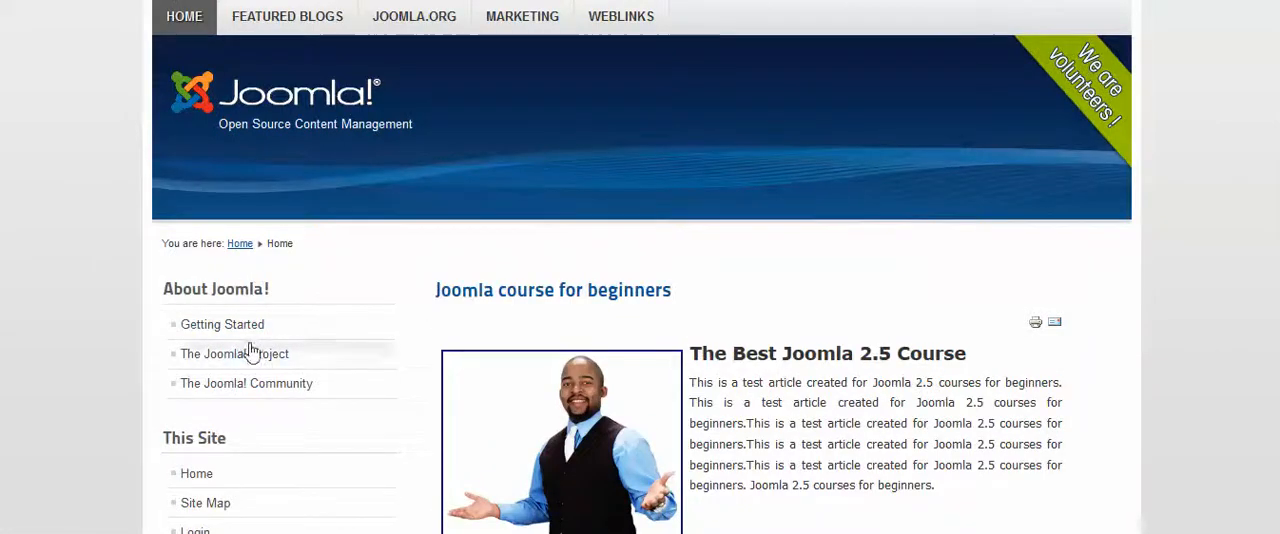
scroll(252, 350, "down", 3)
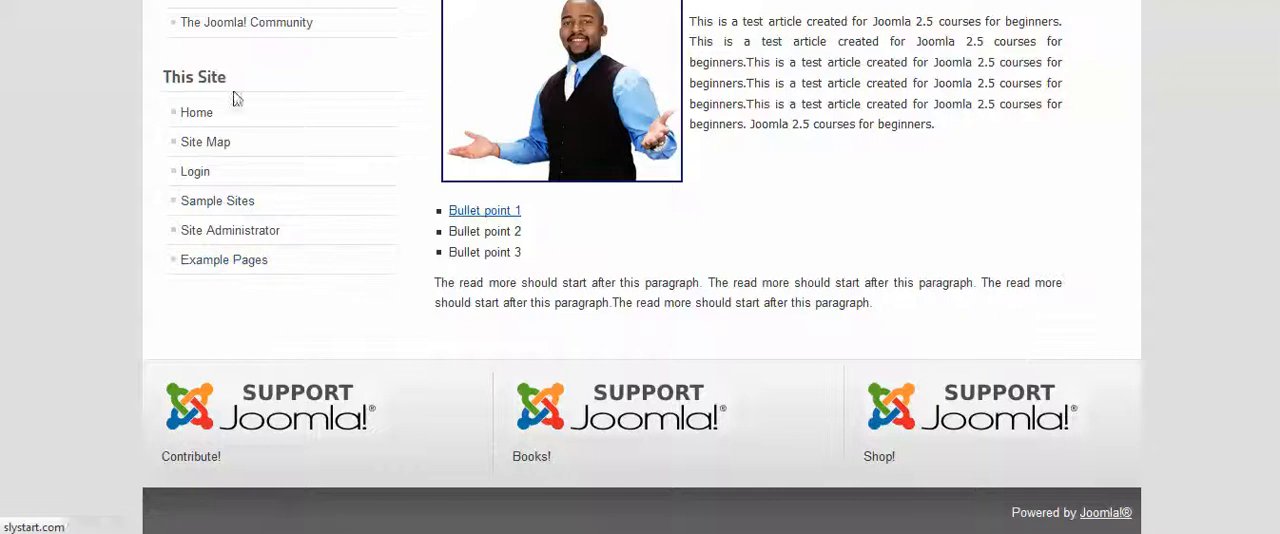
scroll(280, 225, "up", 3)
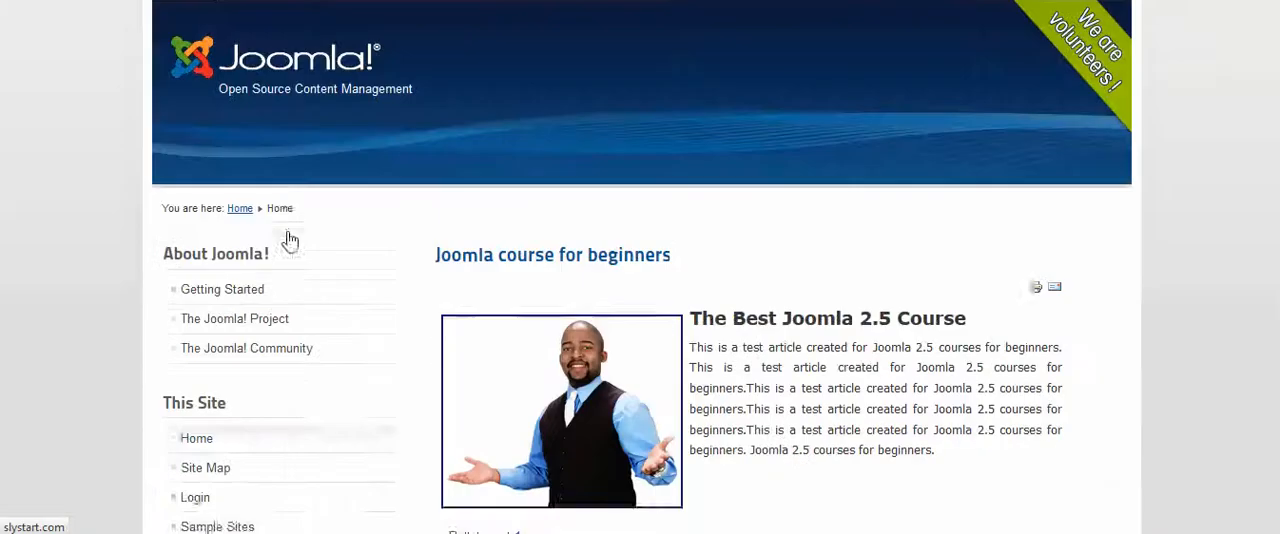
scroll(262, 316, "down", 1)
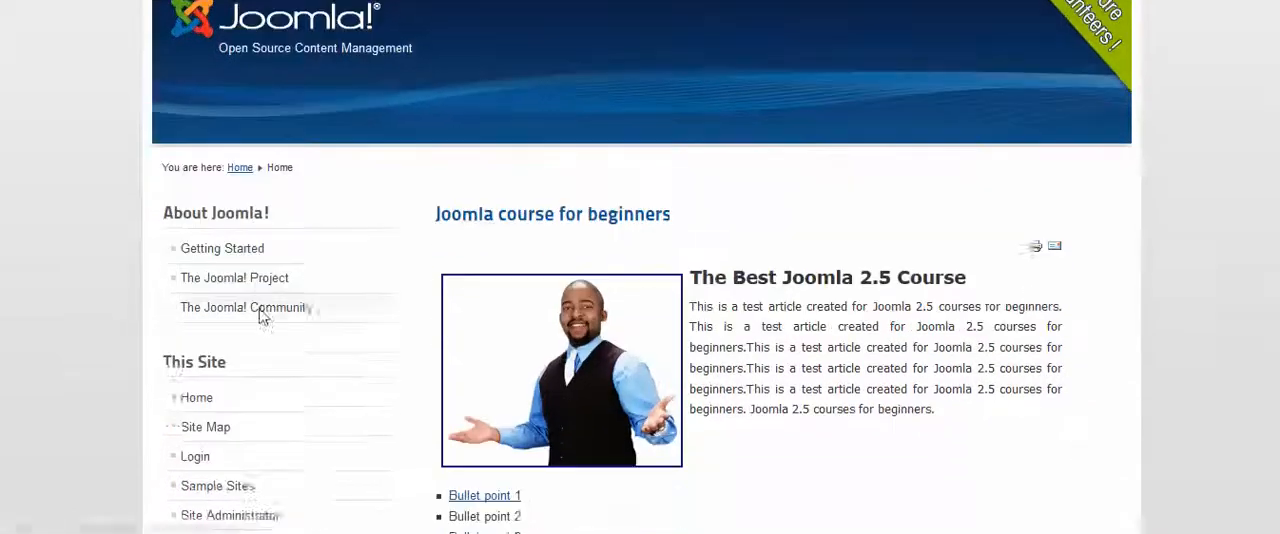
scroll(300, 214, "up", 3)
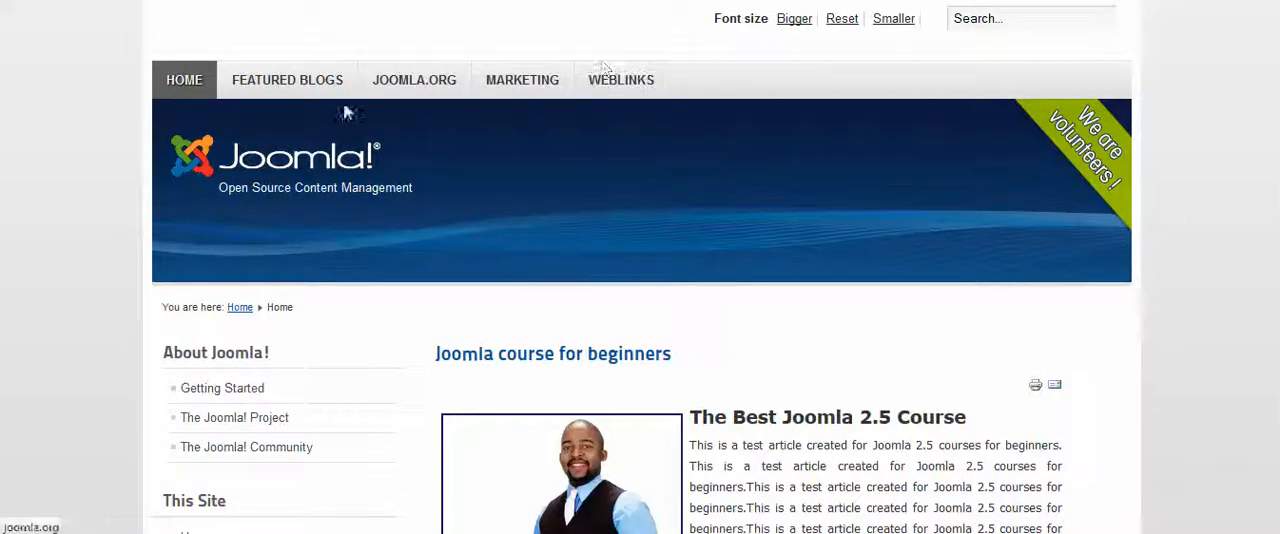
left_click(990, 20)
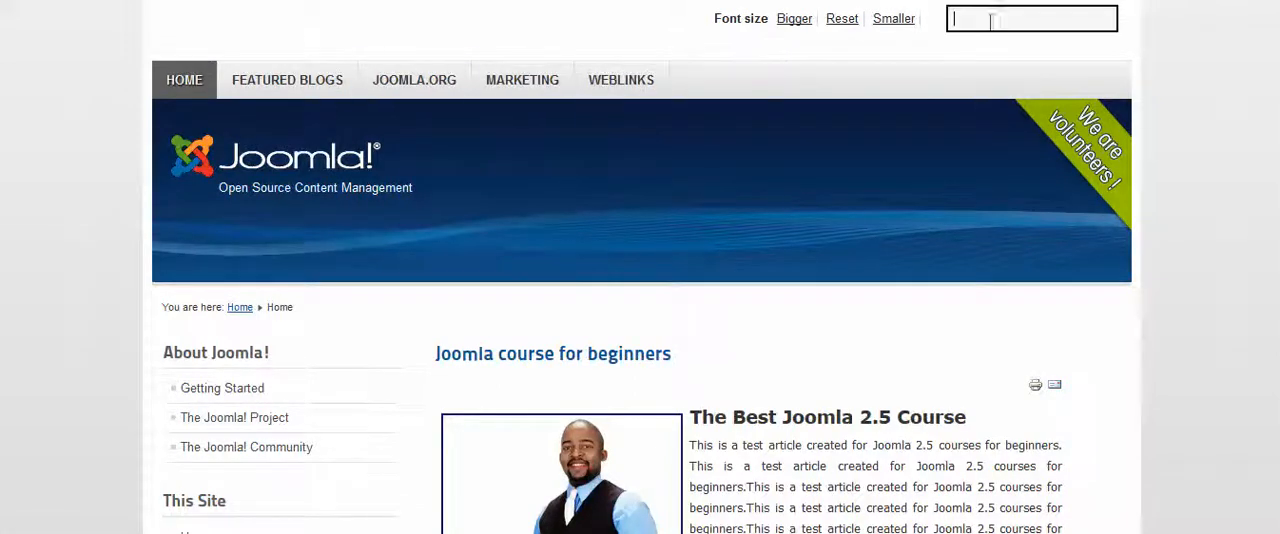
left_click(1194, 234)
Examine where the home page places its content, from the header and side menus down to the Support Joomla! banners
scroll(1213, 285, "down", 4)
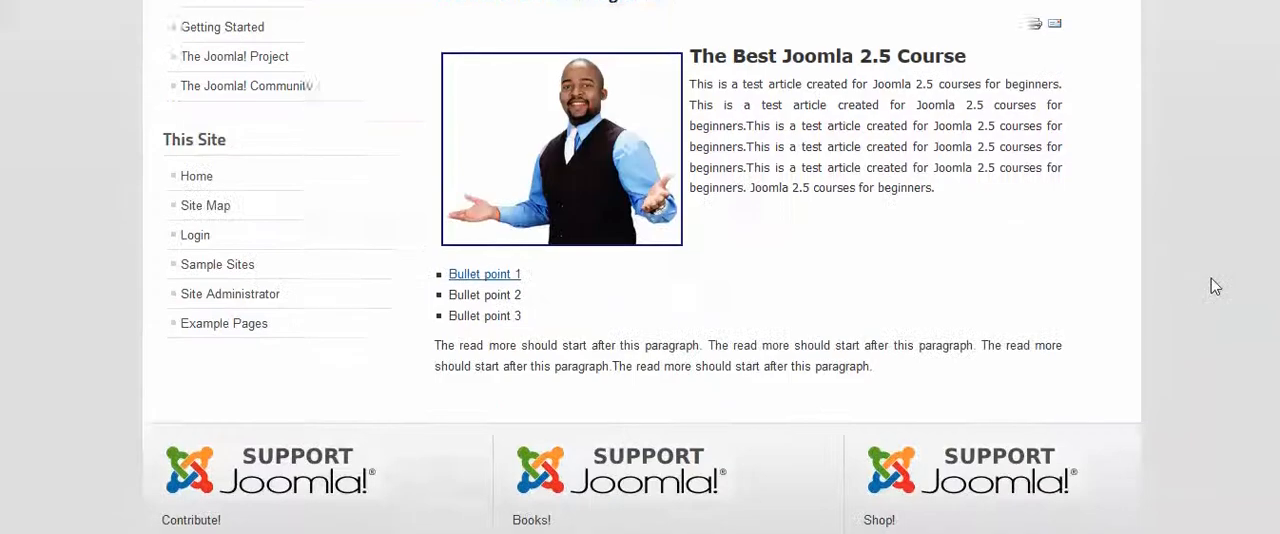
scroll(1211, 279, "down", 1)
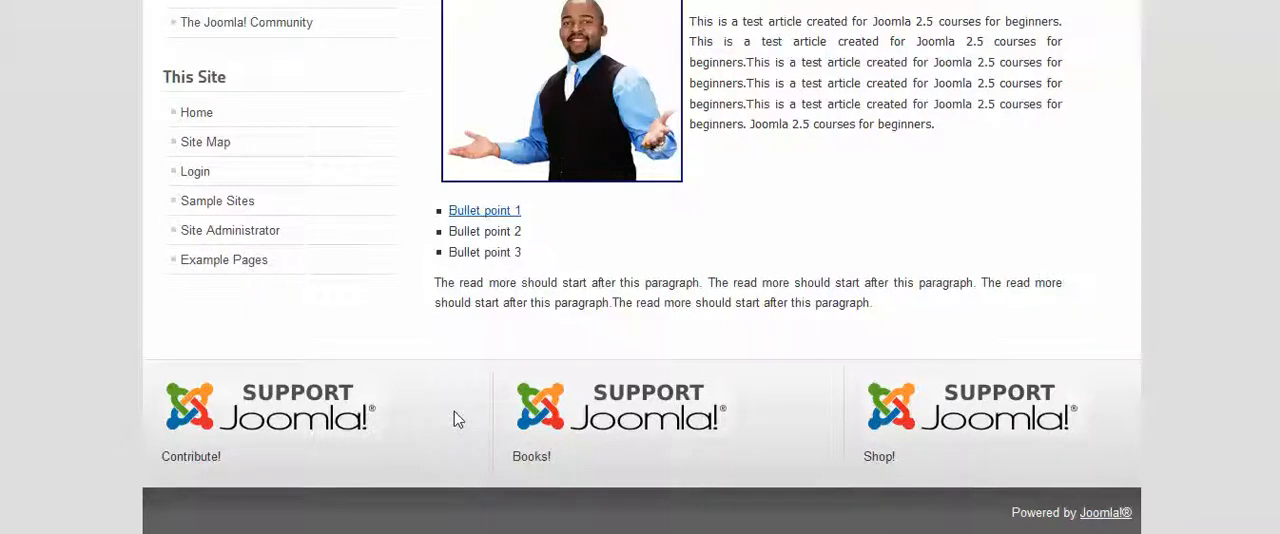
scroll(692, 288, "up", 4)
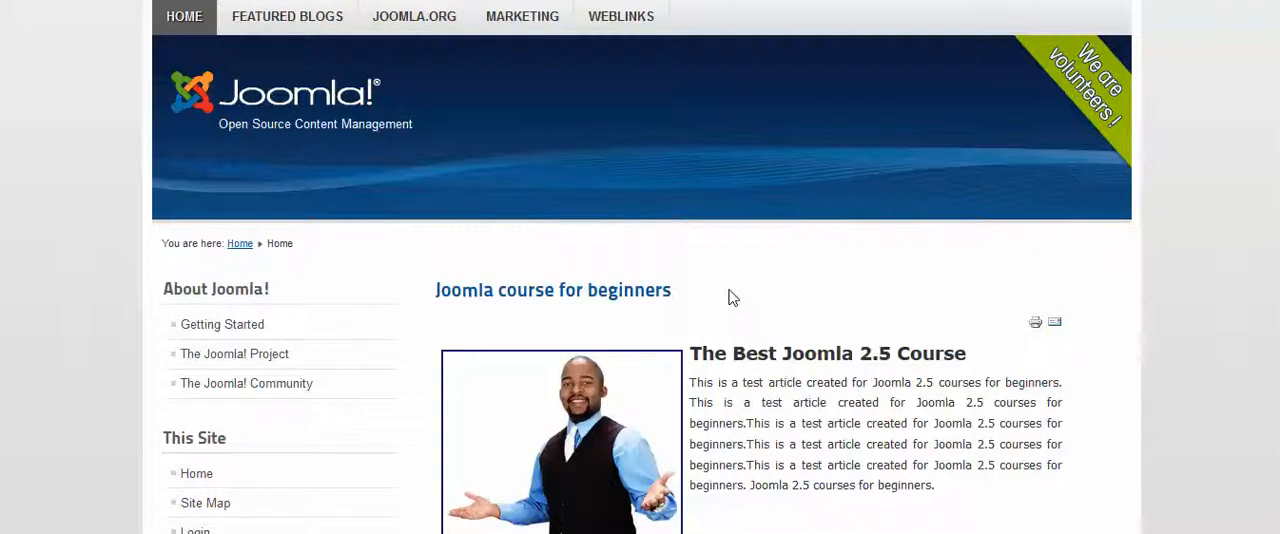
scroll(745, 288, "down", 3)
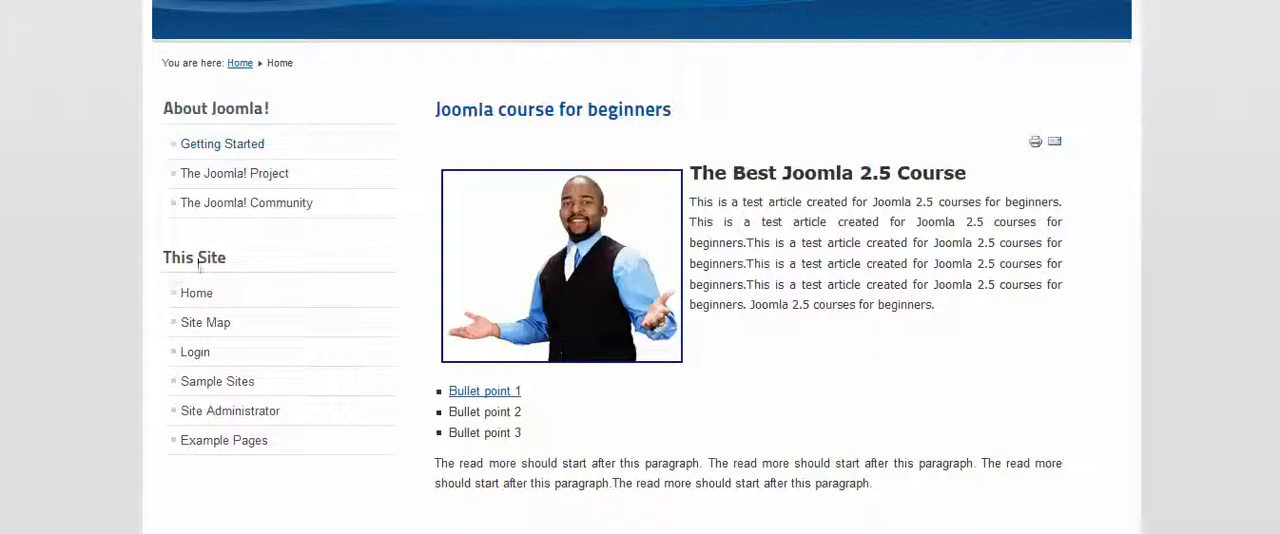
left_click(219, 174)
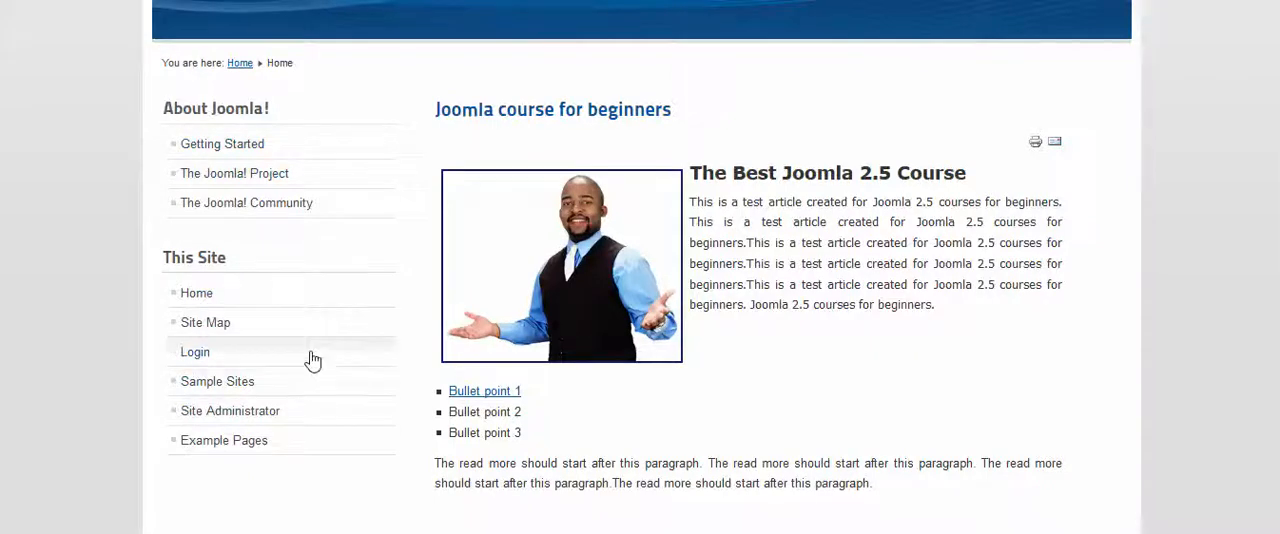
scroll(309, 358, "down", 3)
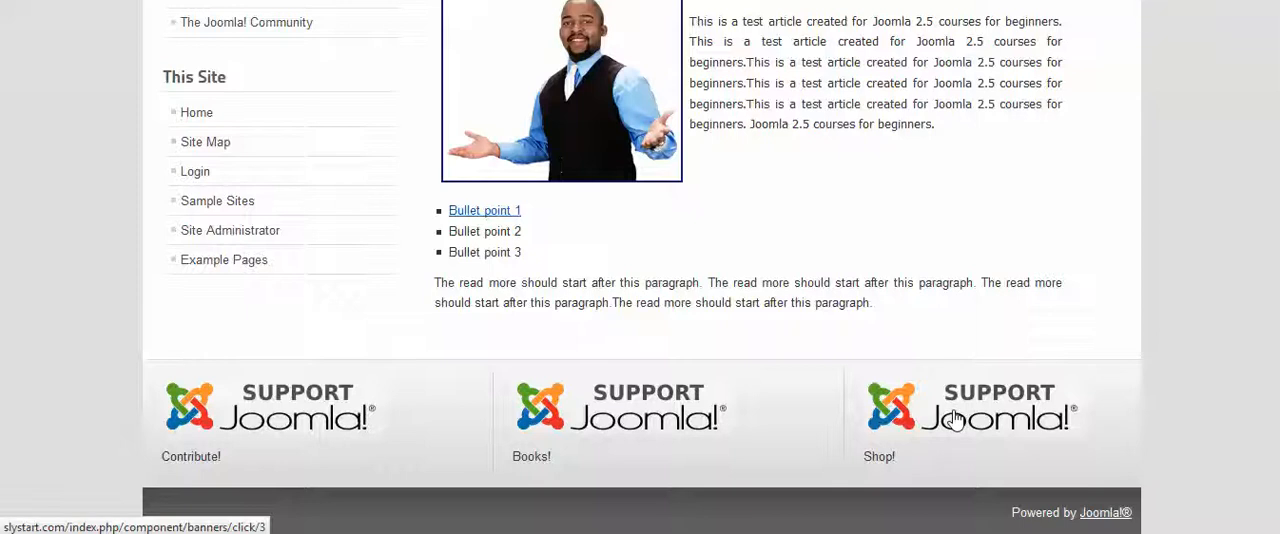
scroll(955, 420, "up", 5)
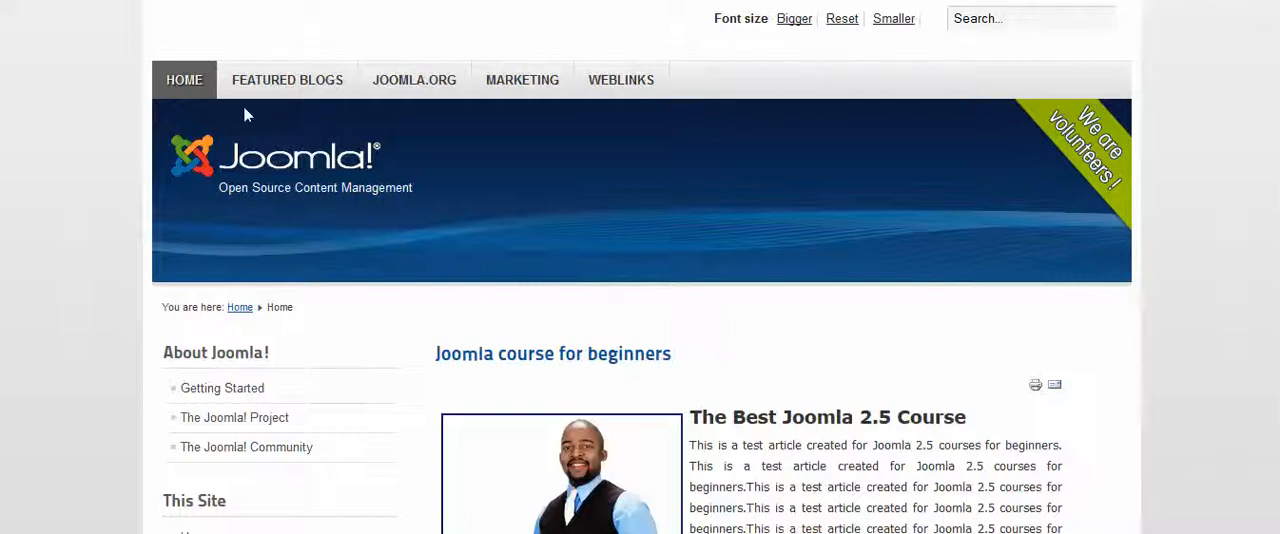
scroll(1016, 239, "down", 3)
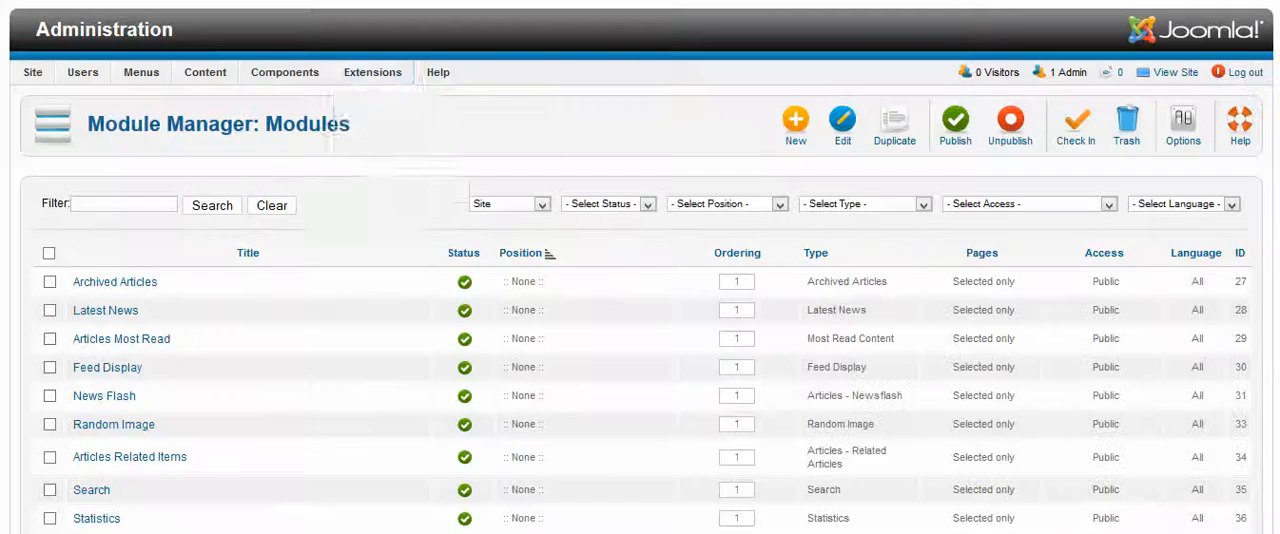
Return to the Joomla administration, open the Template Manager and filter the styles to the Site location
mouse_move(372, 78)
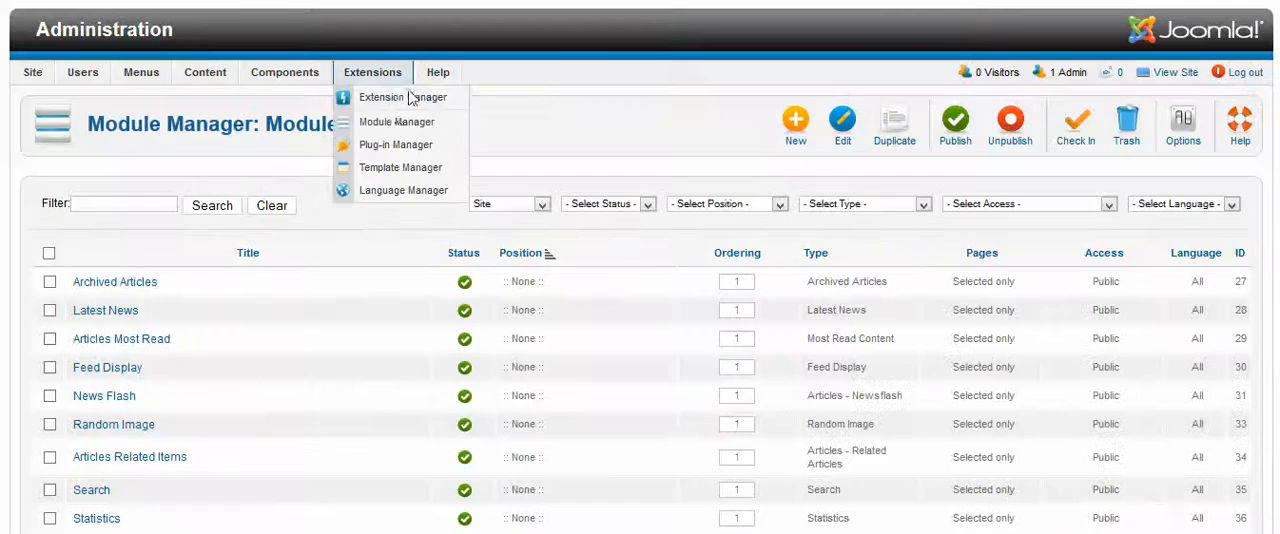
left_click(393, 172)
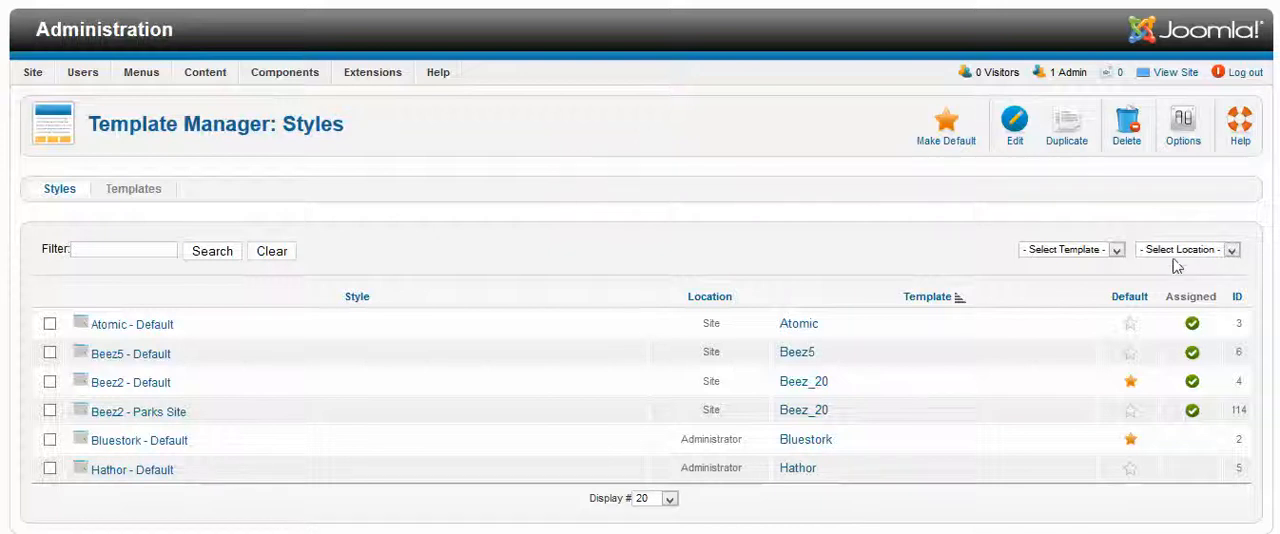
left_click(1230, 253)
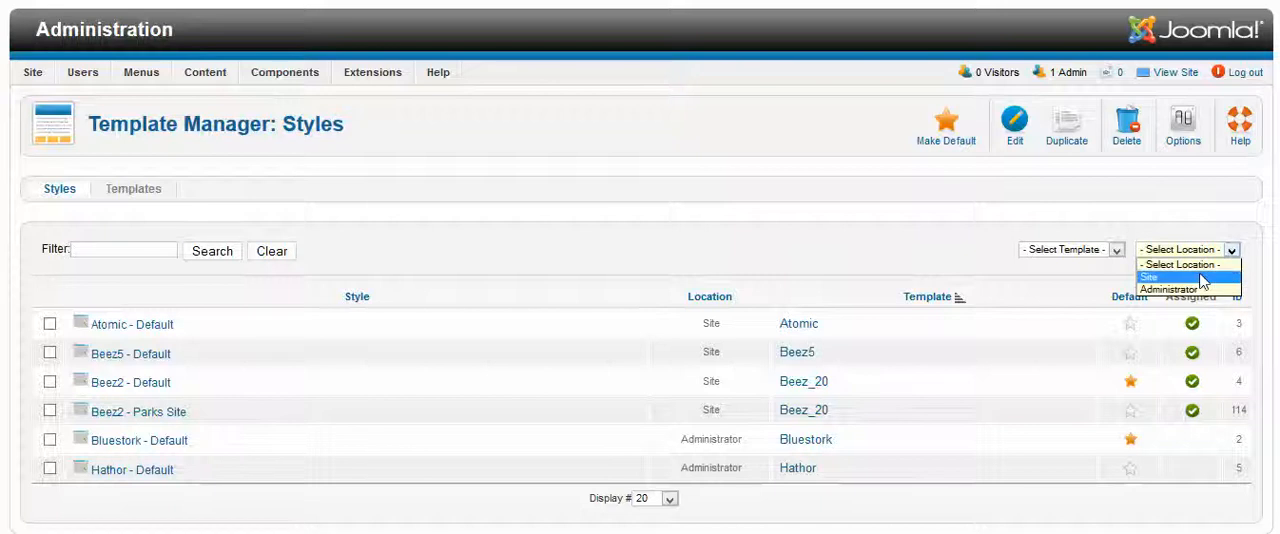
left_click(1160, 278)
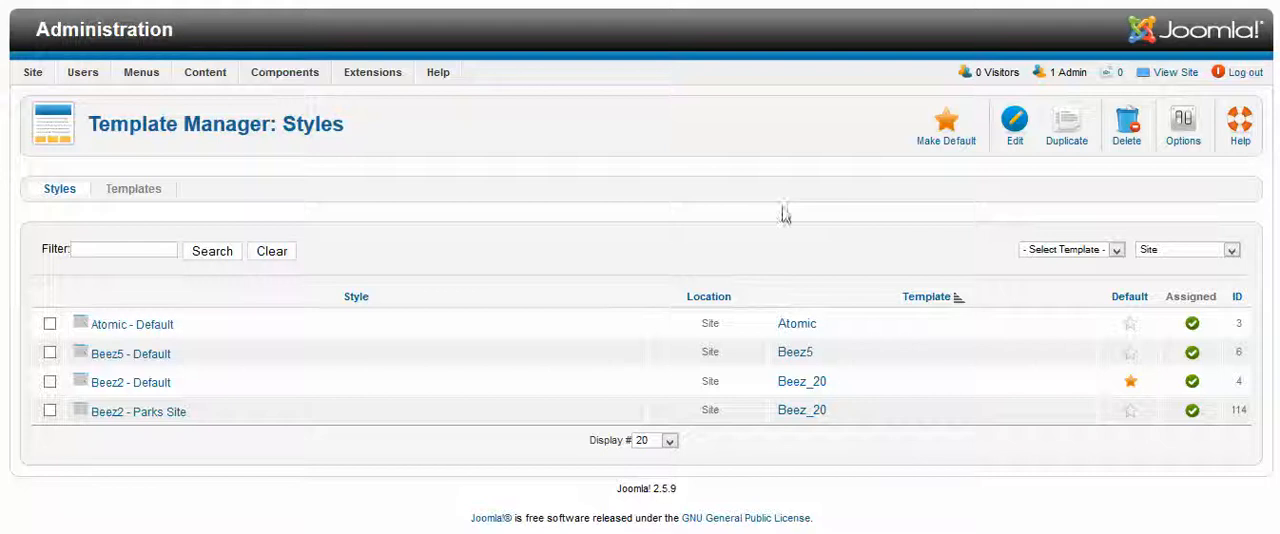
Set Preview Module Positions to Enabled in the global template configuration and save the options
scroll(461, 380, "down", 1)
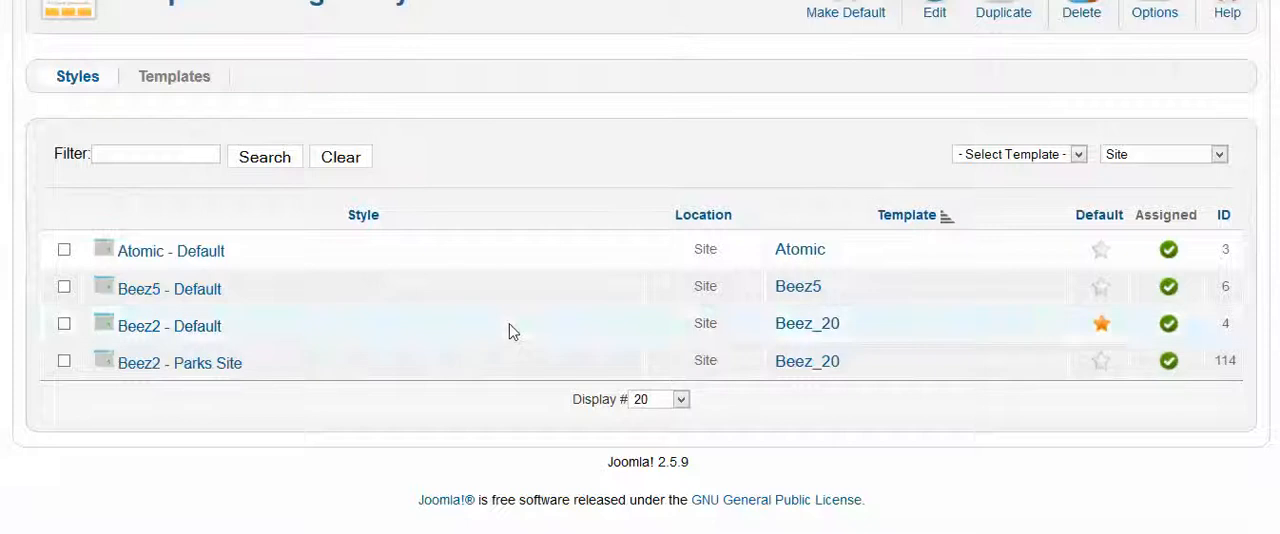
mouse_move(104, 363)
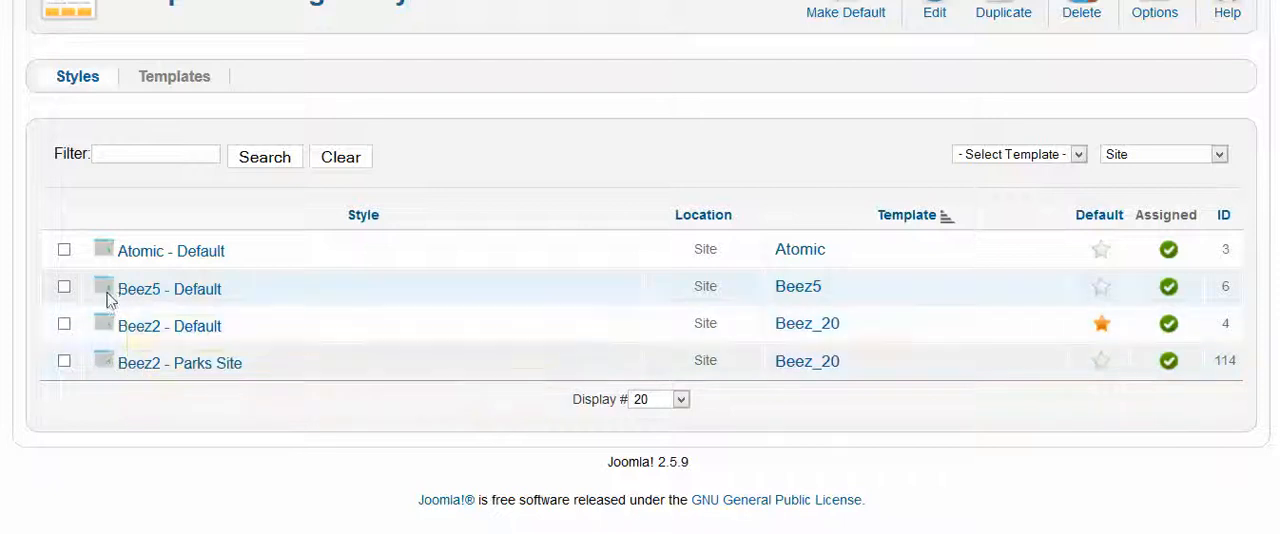
mouse_move(104, 250)
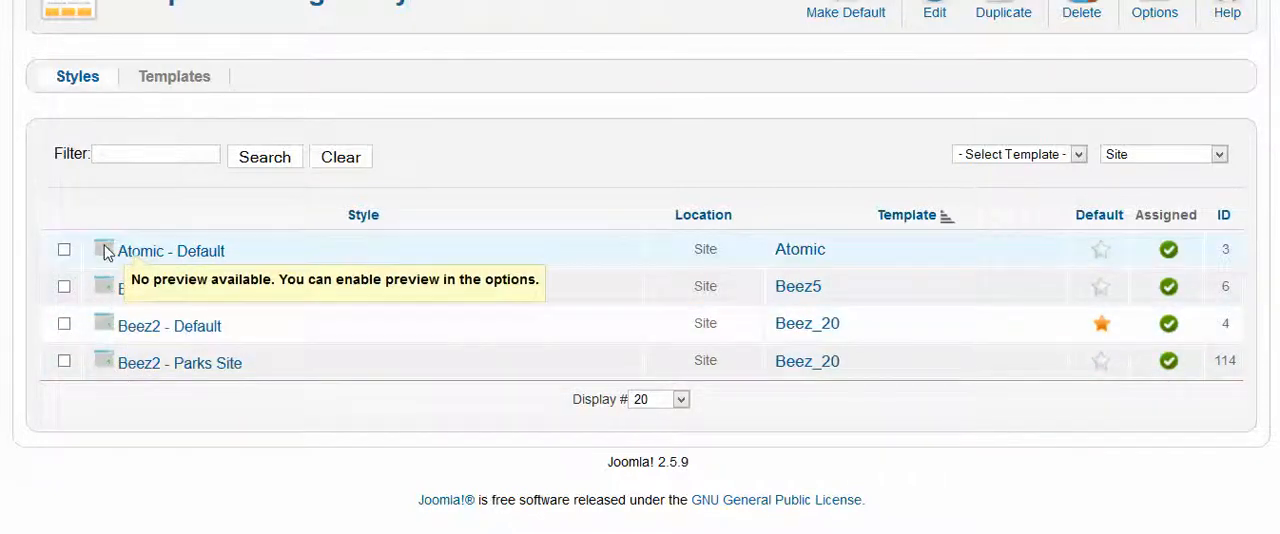
mouse_move(104, 328)
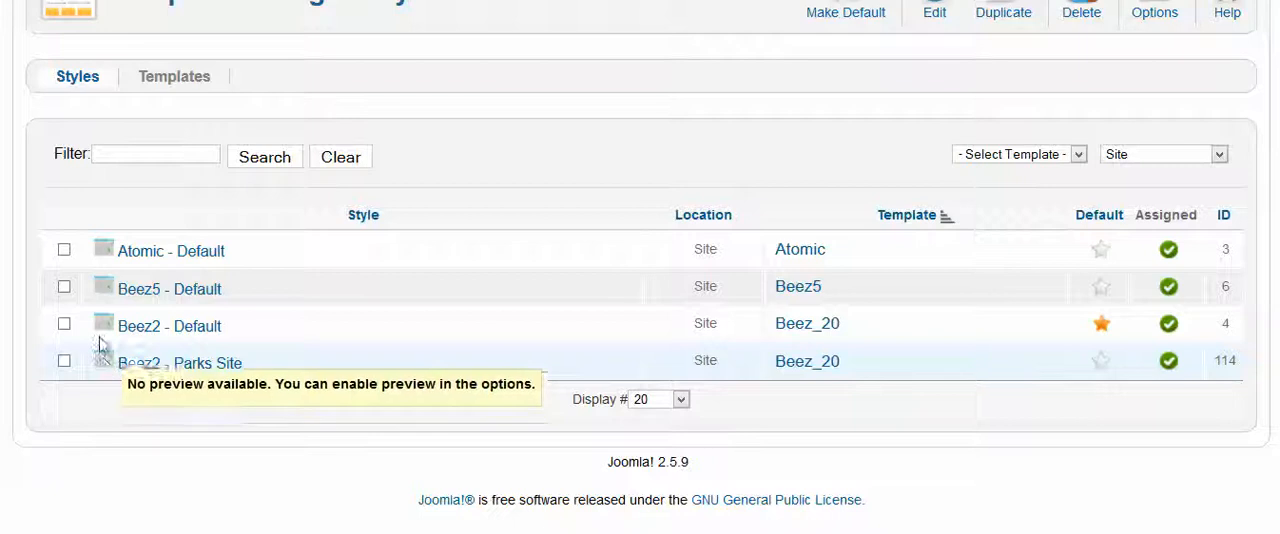
mouse_move(103, 290)
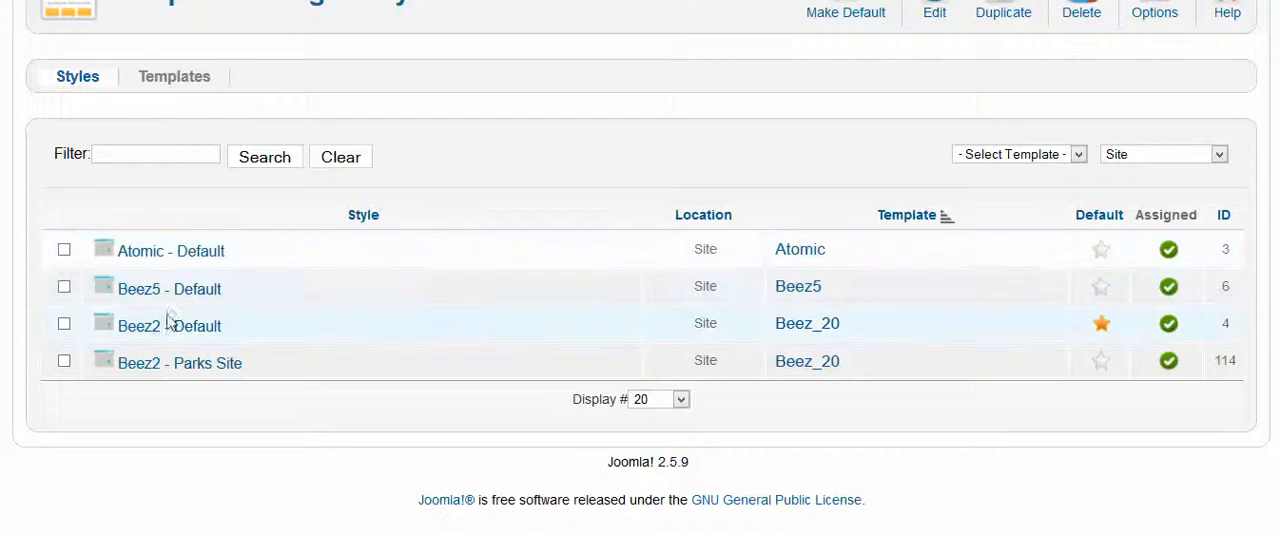
scroll(1117, 251, "up", 1)
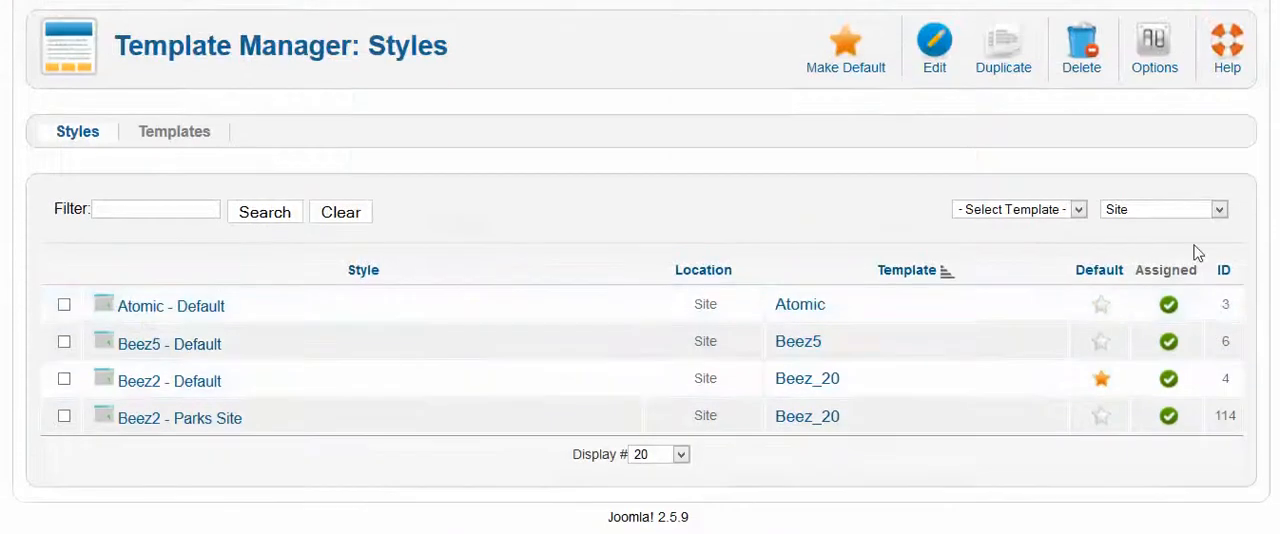
left_click(1154, 62)
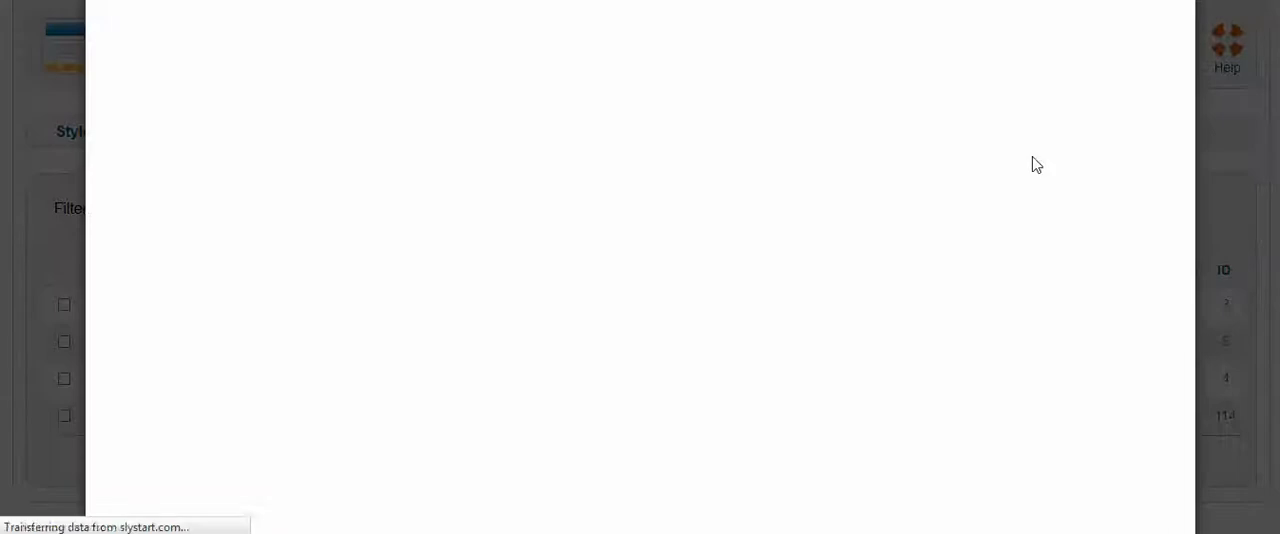
mouse_move(288, 127)
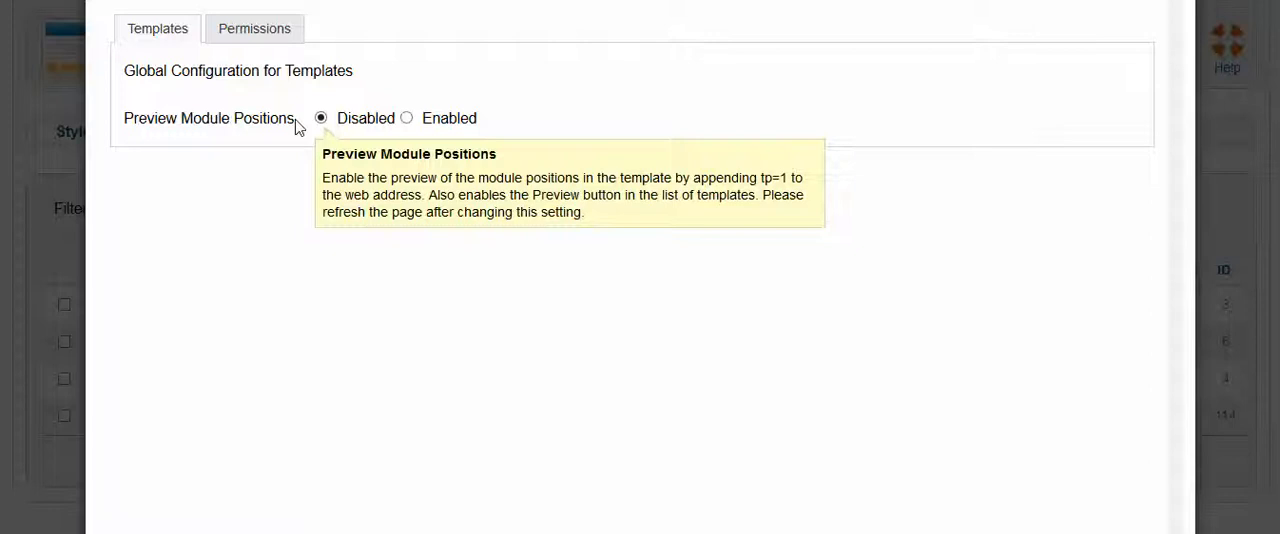
left_click_drag(294, 123, 126, 131)
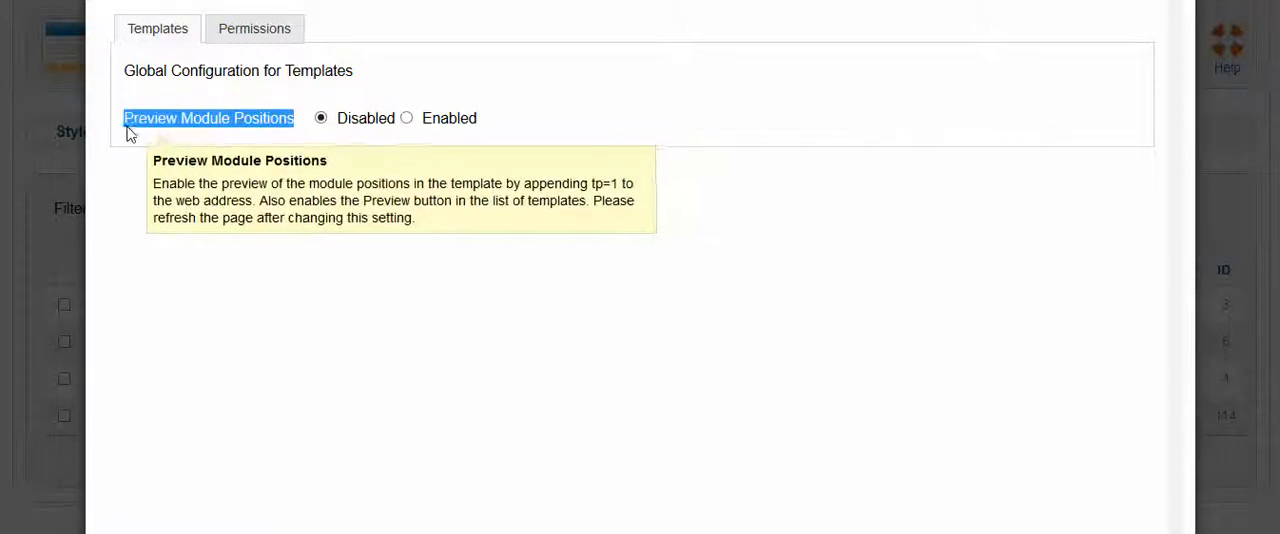
left_click(407, 118)
scroll(1000, 266, "up", 2)
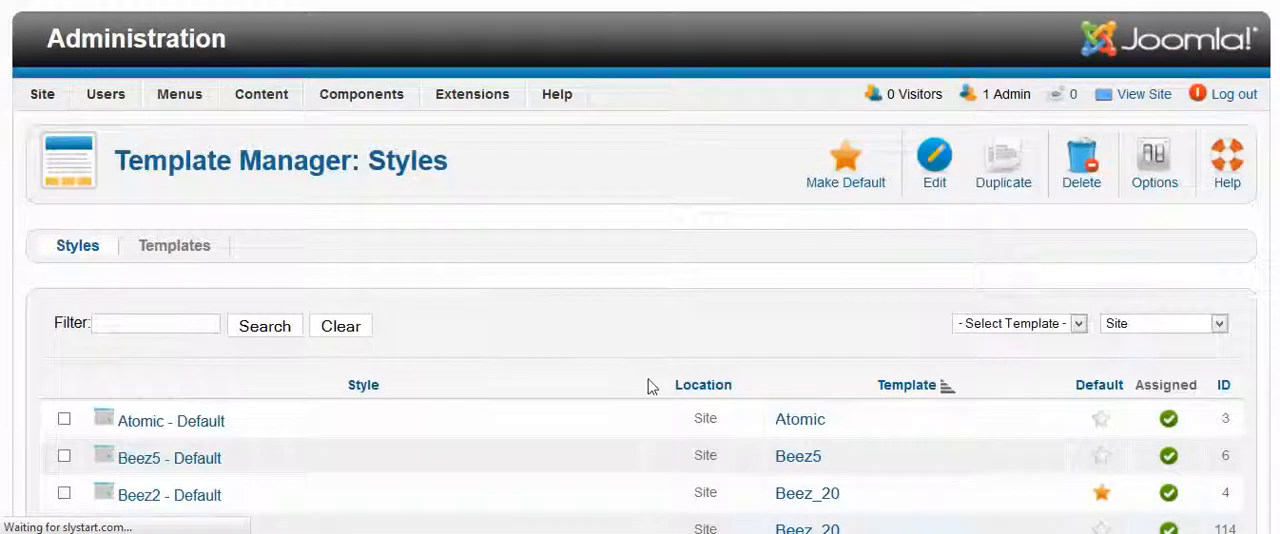
Find the default site style in the styles list and open the preview of Beez2 - Default
scroll(651, 384, "down", 3)
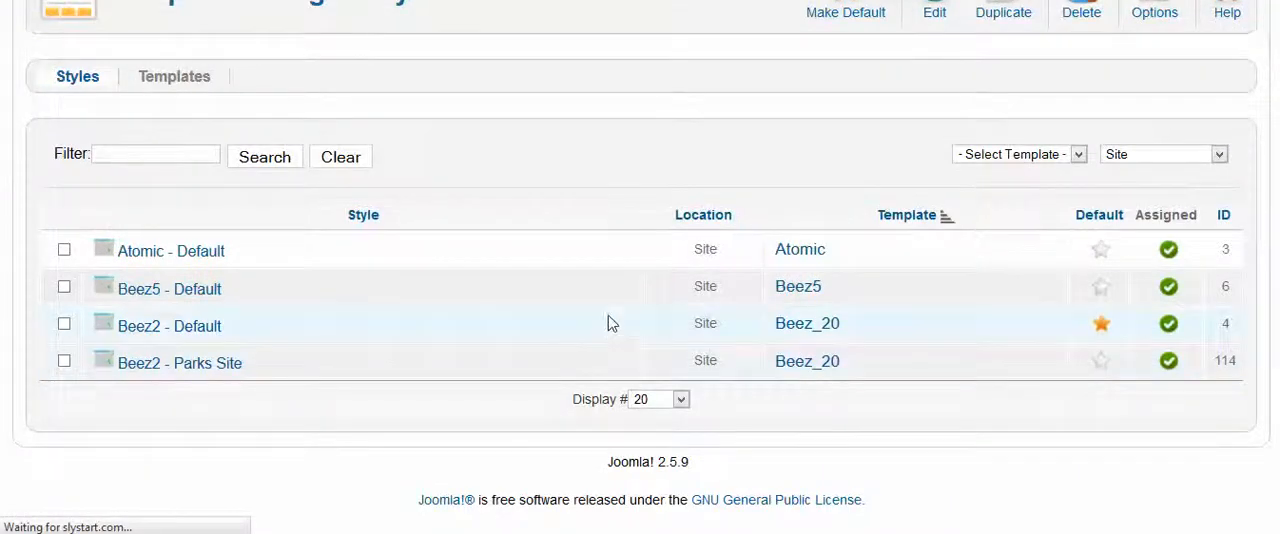
scroll(110, 398, "up", 3)
scroll(400, 385, "down", 3)
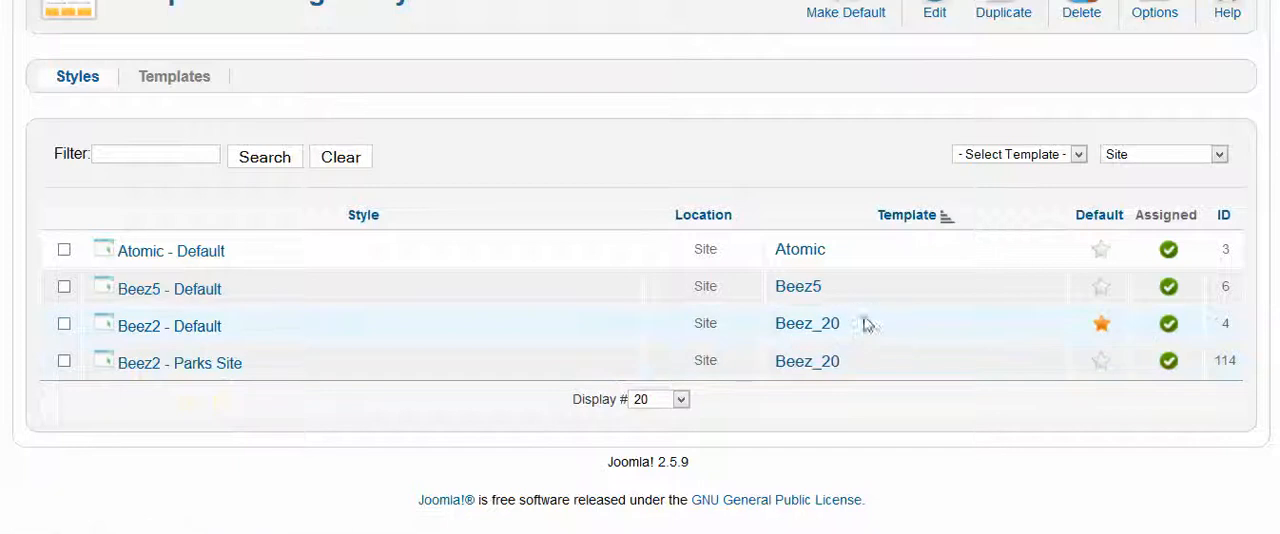
left_click_drag(857, 329, 782, 338)
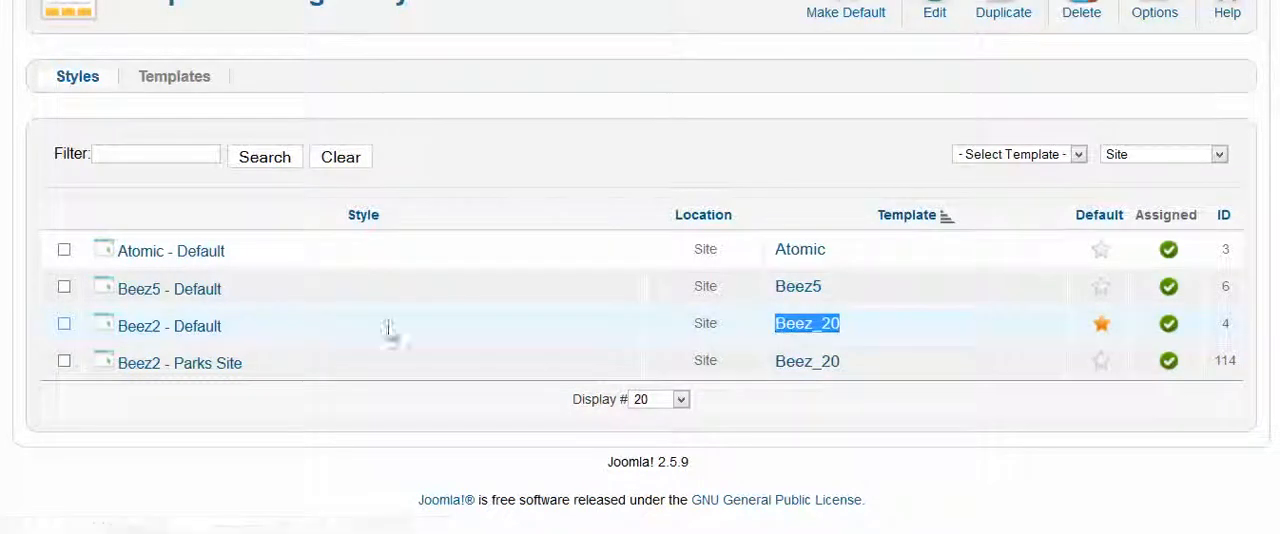
left_click(104, 330)
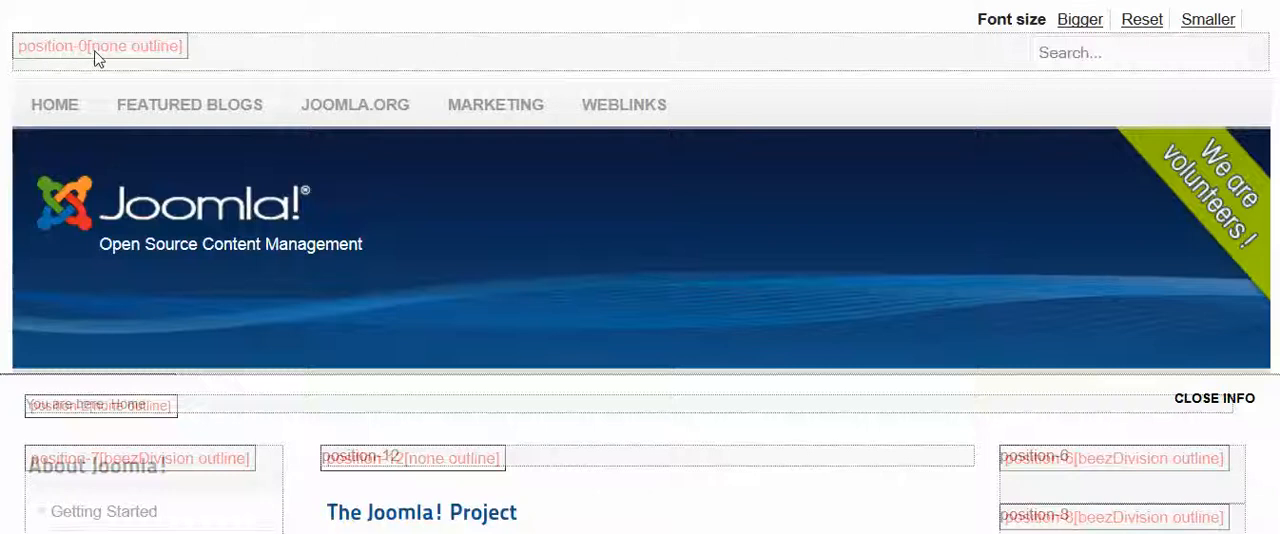
Examine the upper part of the position preview, marking the position-2, position-7 and position-12 labels
scroll(436, 211, "down", 3)
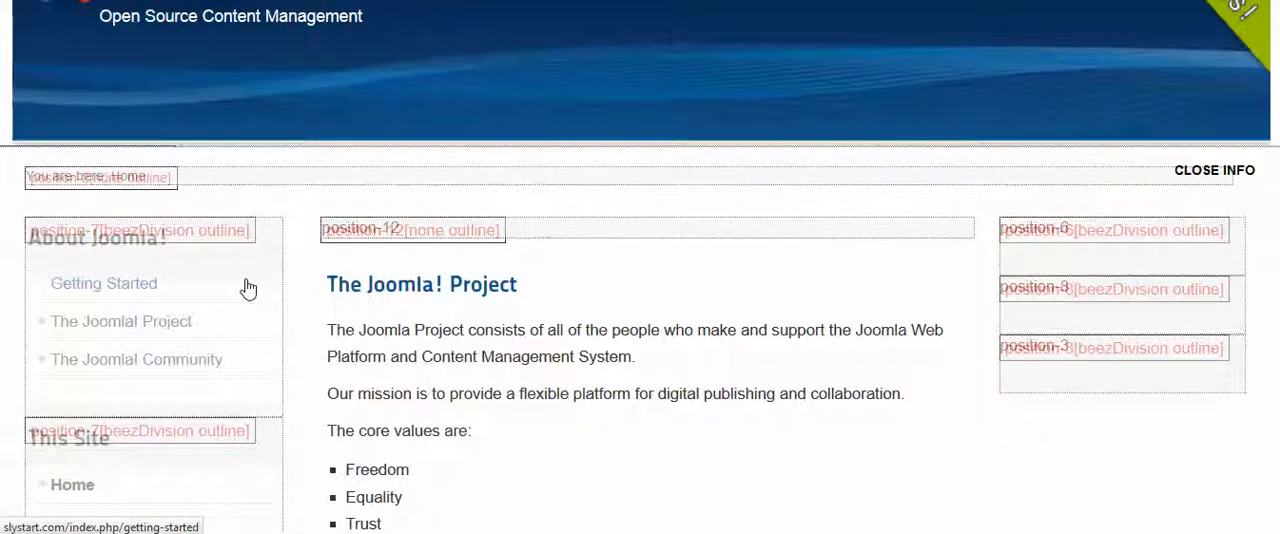
triple_click(428, 289)
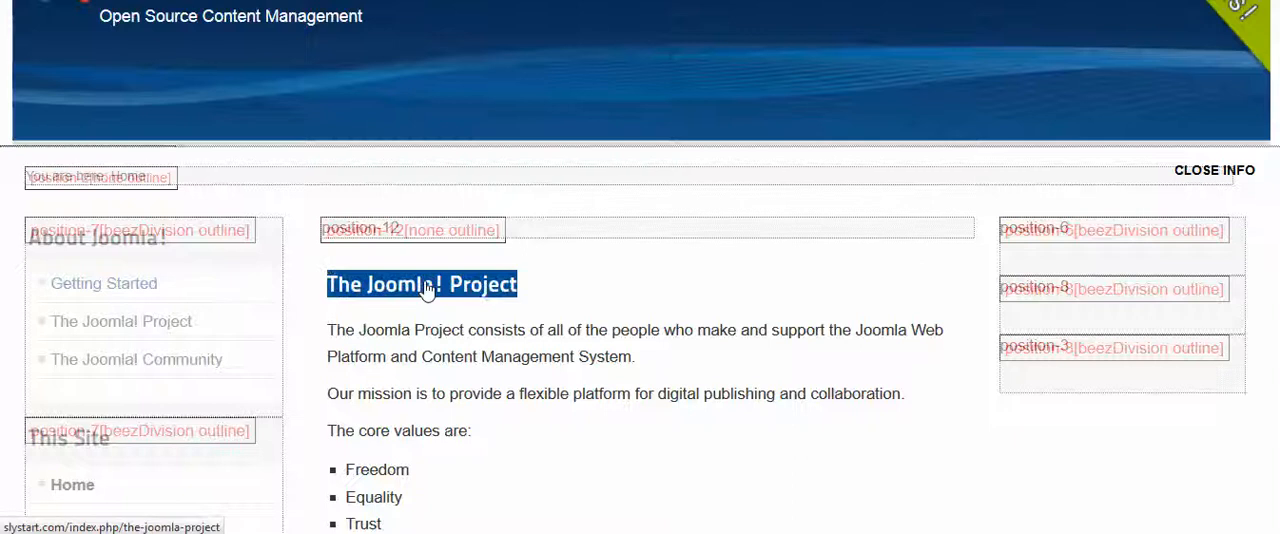
left_click(425, 290)
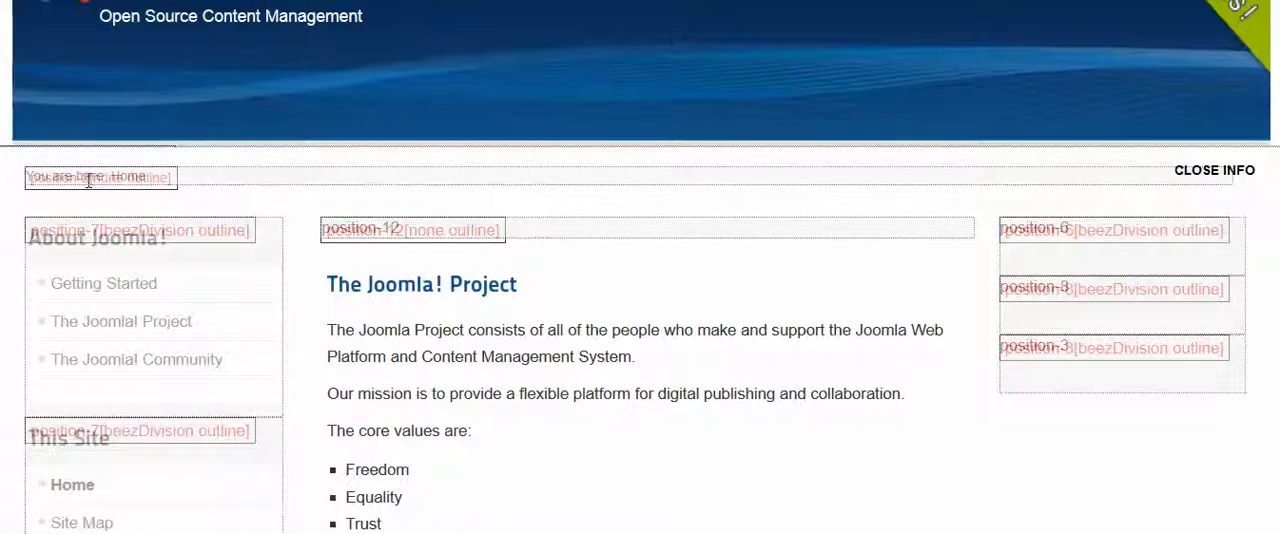
left_click_drag(92, 180, 27, 179)
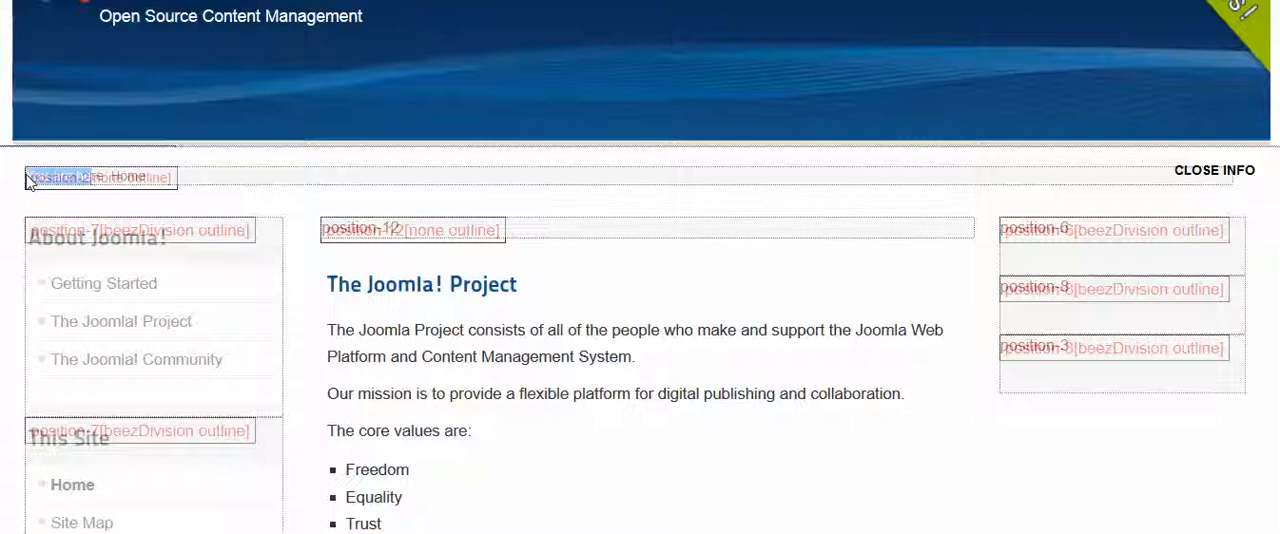
left_click(230, 204)
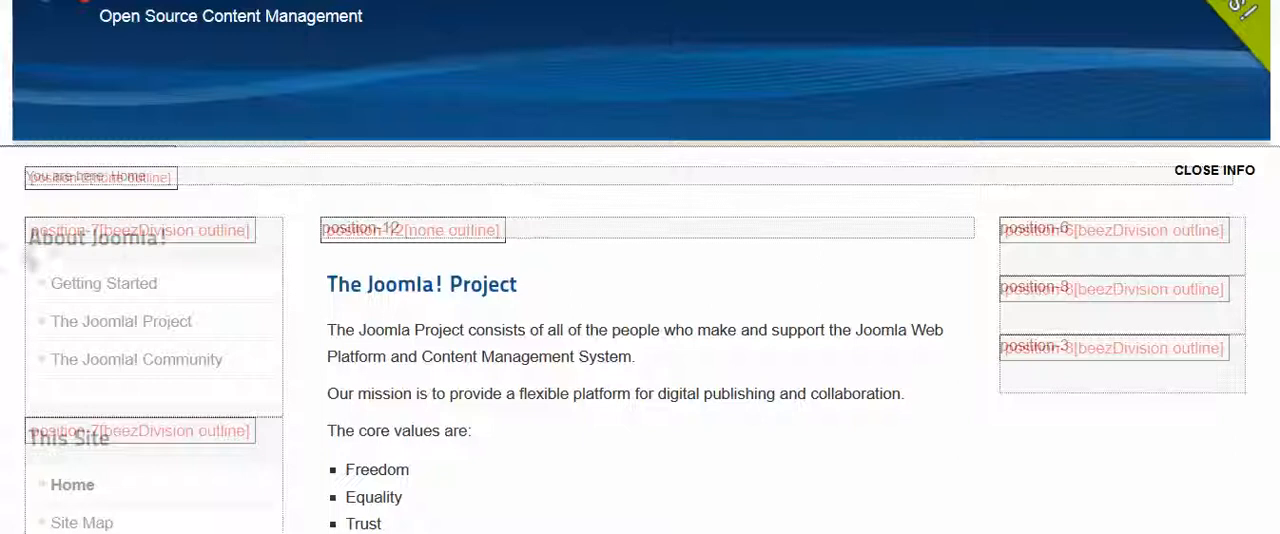
left_click_drag(30, 229, 94, 230)
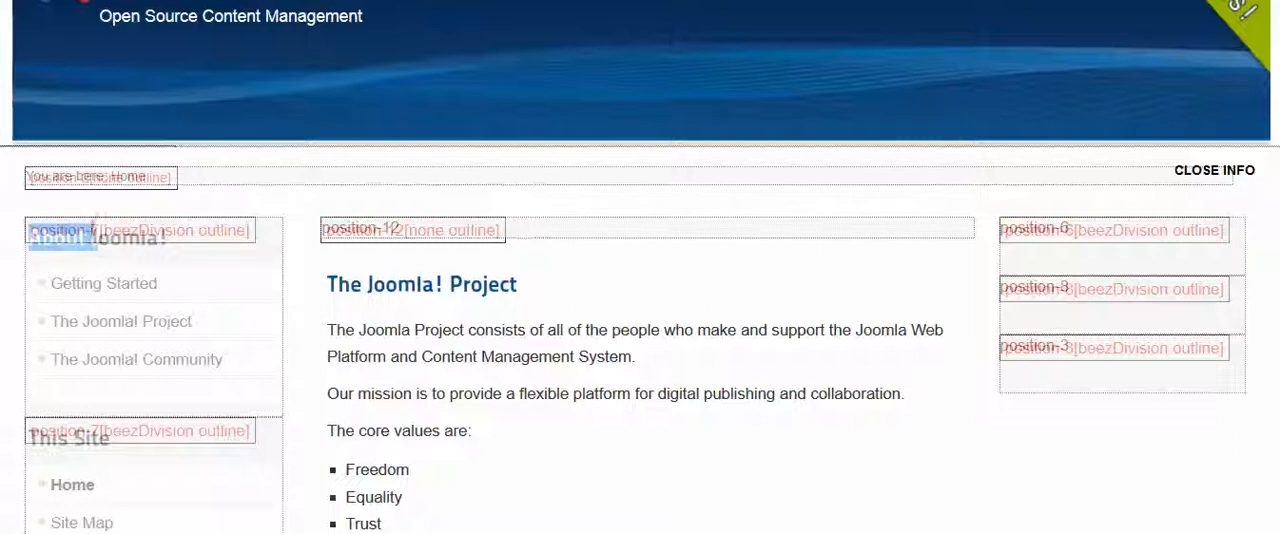
left_click_drag(322, 229, 398, 231)
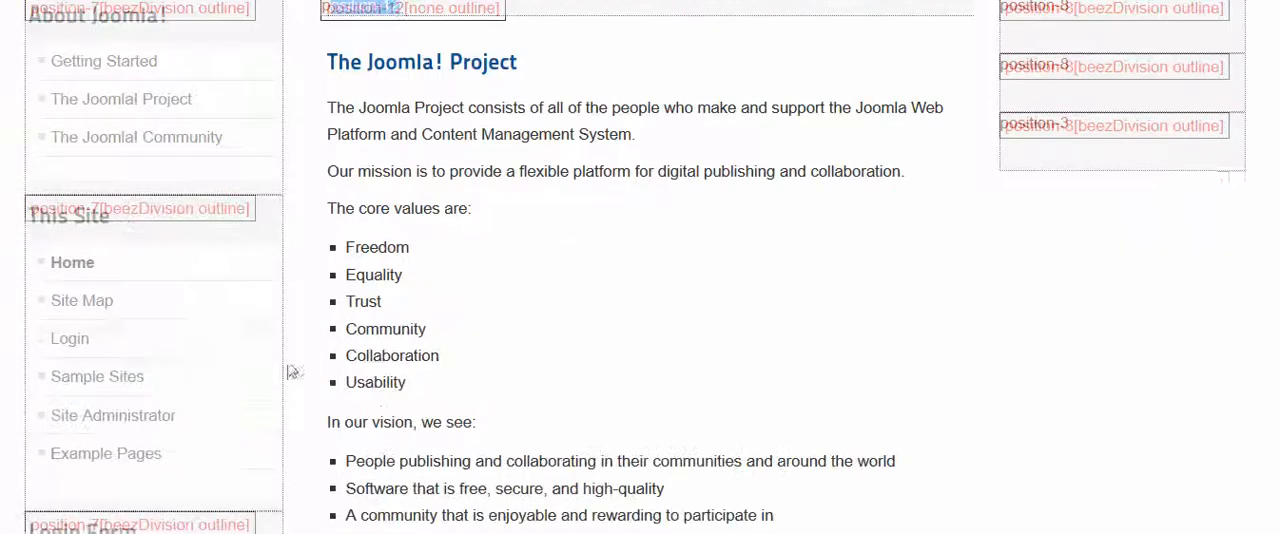
Examine the remaining module positions down the page to the Support Joomla! banners and footer, and return to the header
scroll(291, 369, "down", 3)
scroll(116, 168, "down", 9)
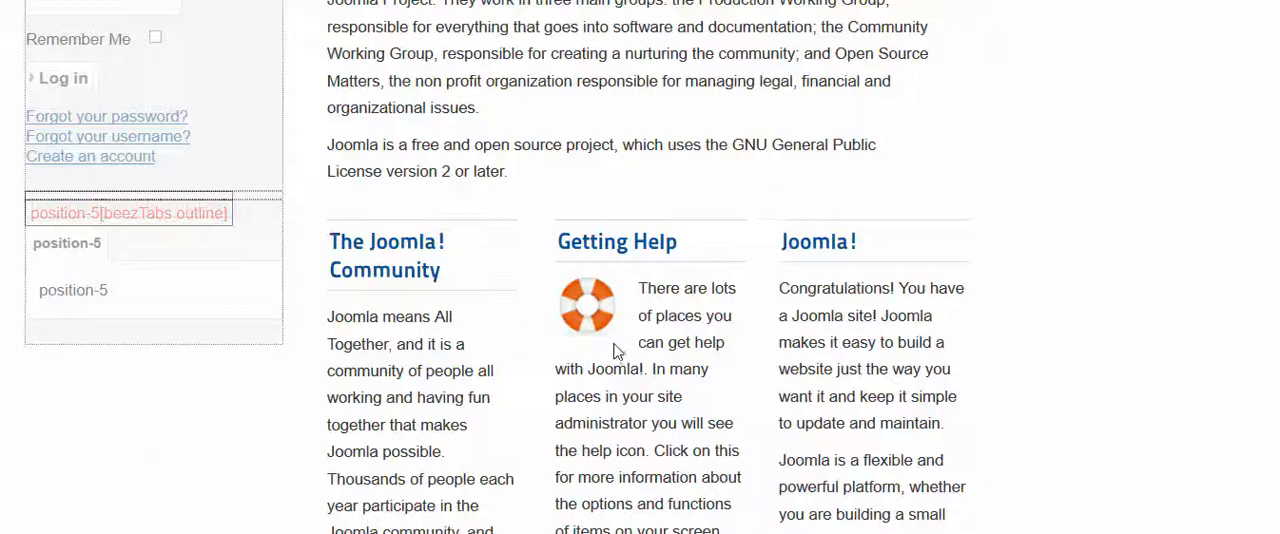
scroll(617, 351, "up", 10)
scroll(814, 323, "down", 3)
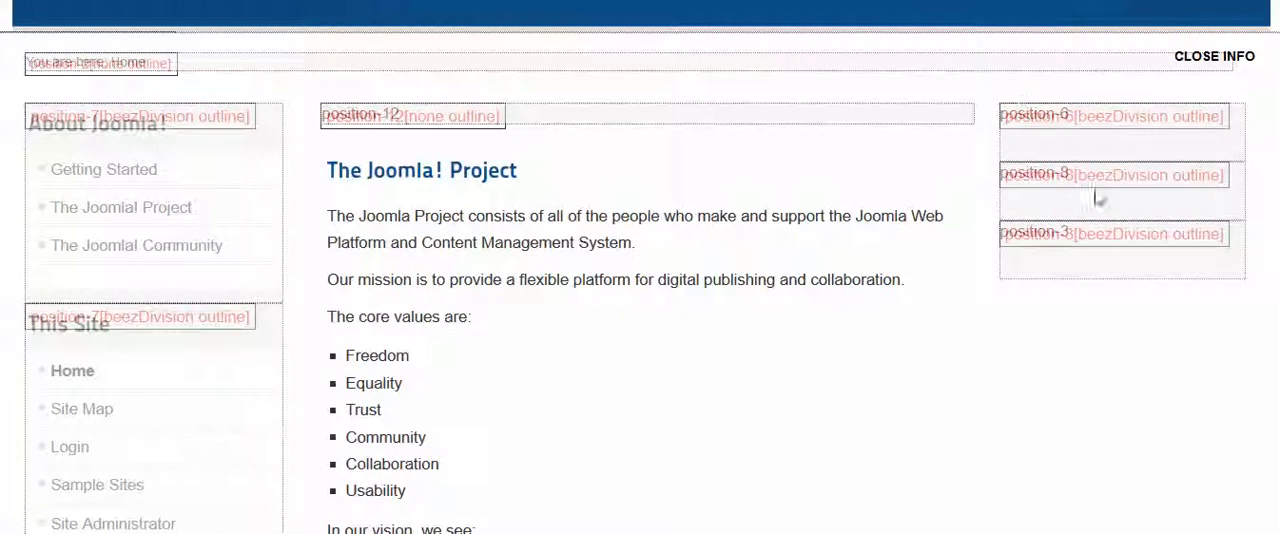
scroll(1100, 253, "down", 10)
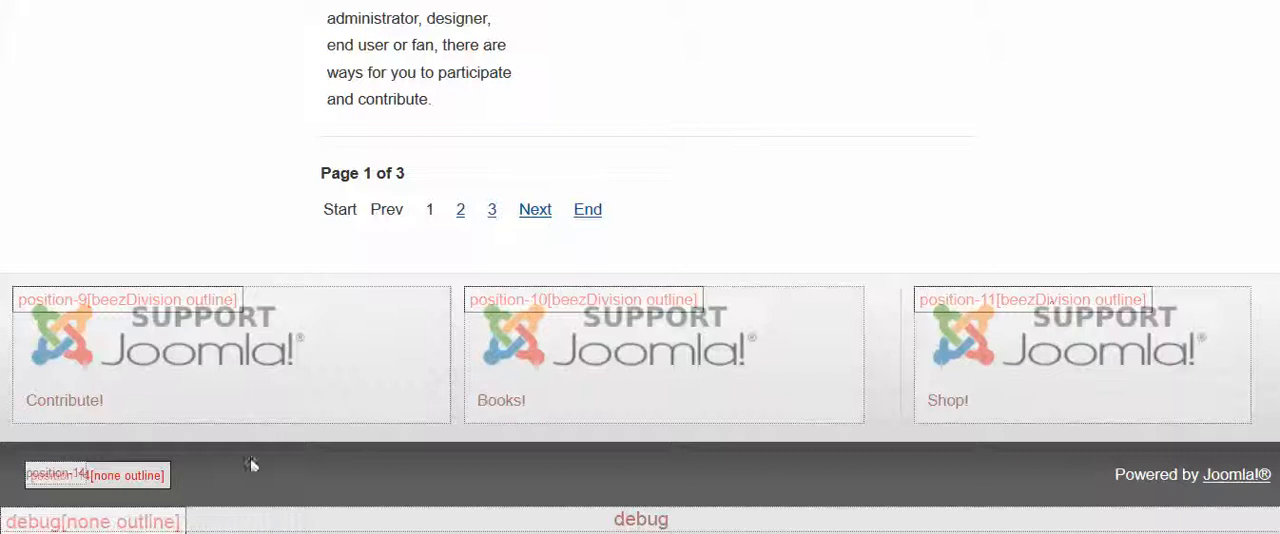
scroll(586, 198, "up", 15)
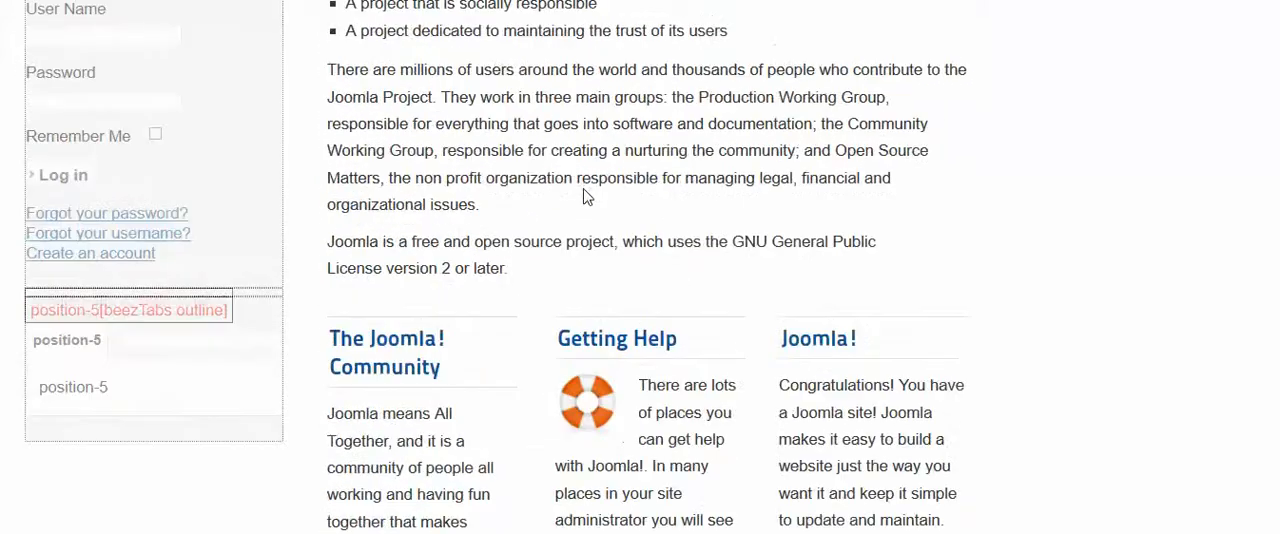
scroll(586, 197, "up", 5)
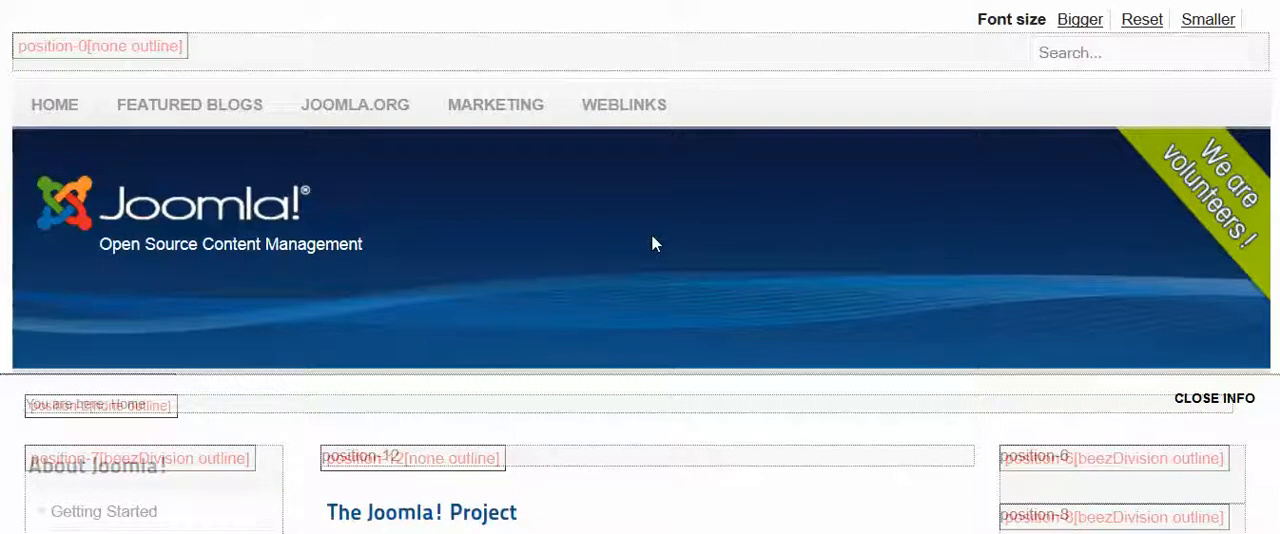
Mark the position-6 label beside the main content and the position-7 label over the About Joomla! menu
scroll(652, 244, "down", 3)
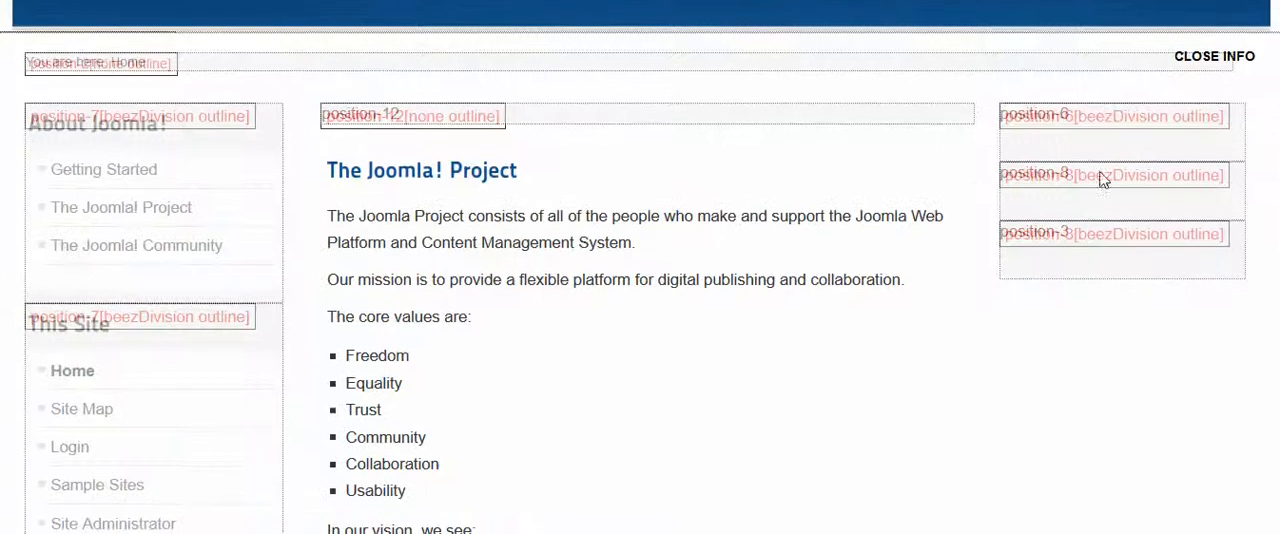
left_click_drag(1007, 120, 1072, 126)
left_click(1010, 121)
left_click_drag(33, 128, 177, 127)
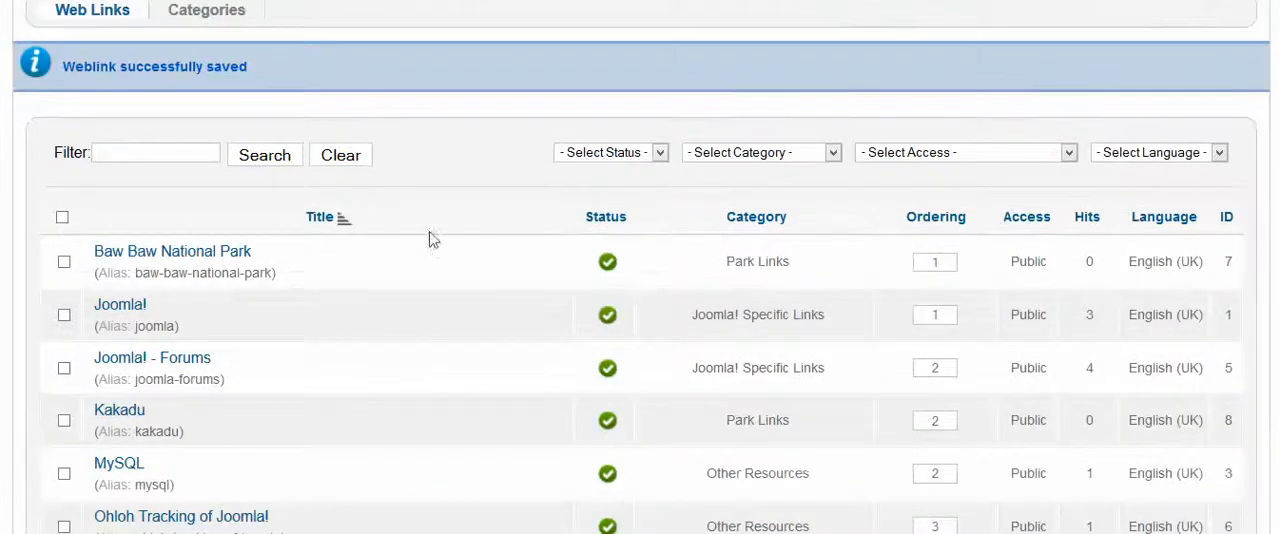
Return to the Joomla administration, open the Module Manager and filter the site modules by position-7
scroll(430, 237, "up", 3)
mouse_move(476, 106)
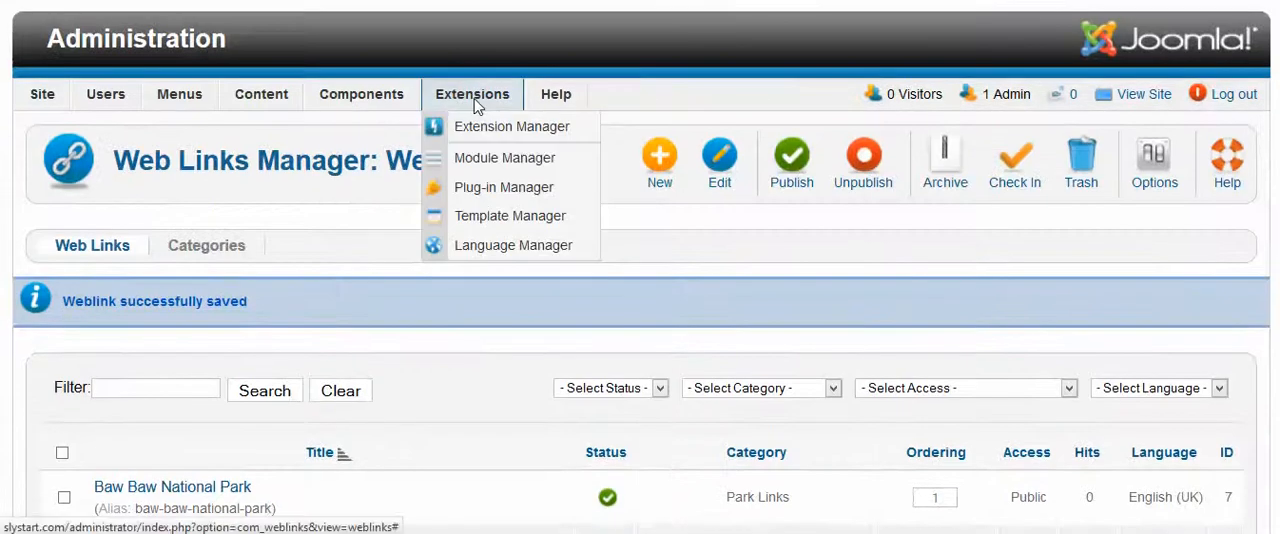
left_click(485, 163)
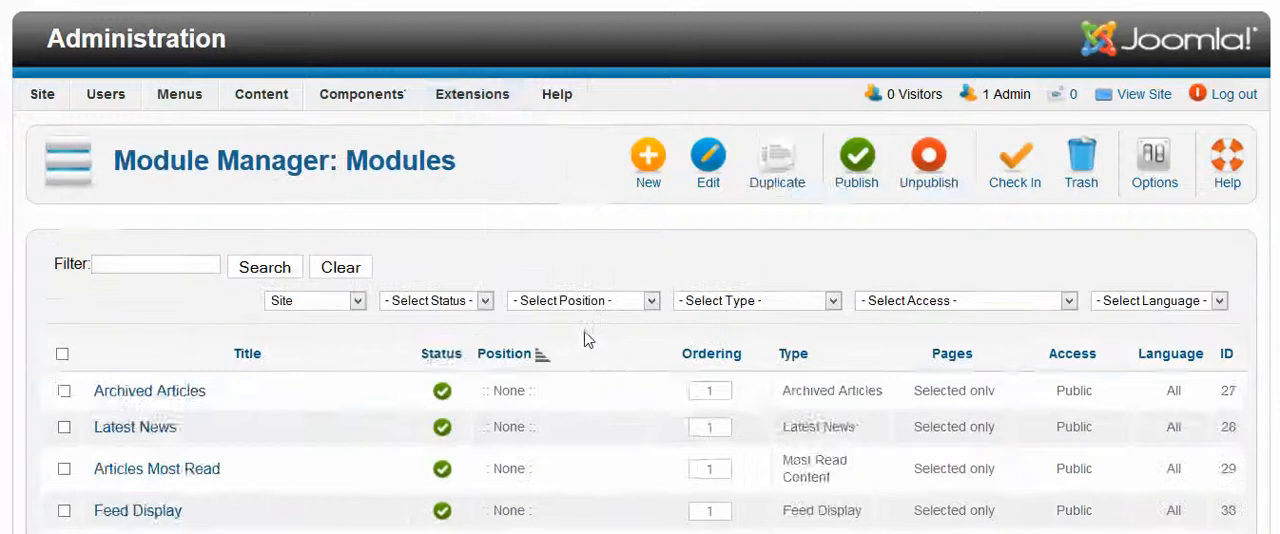
scroll(587, 338, "down", 3)
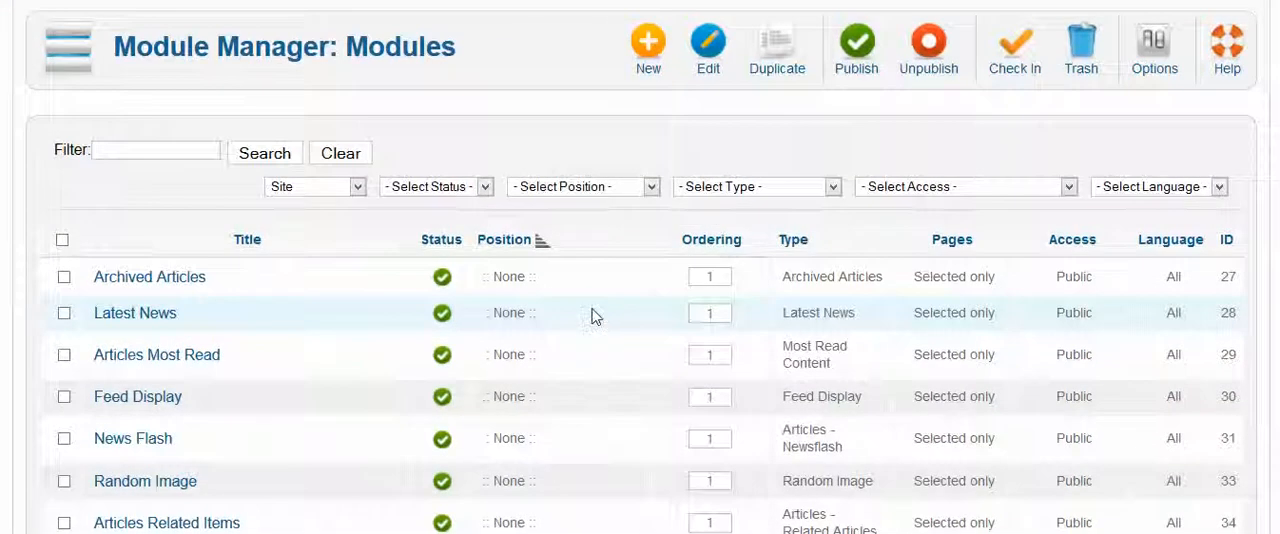
left_click(651, 188)
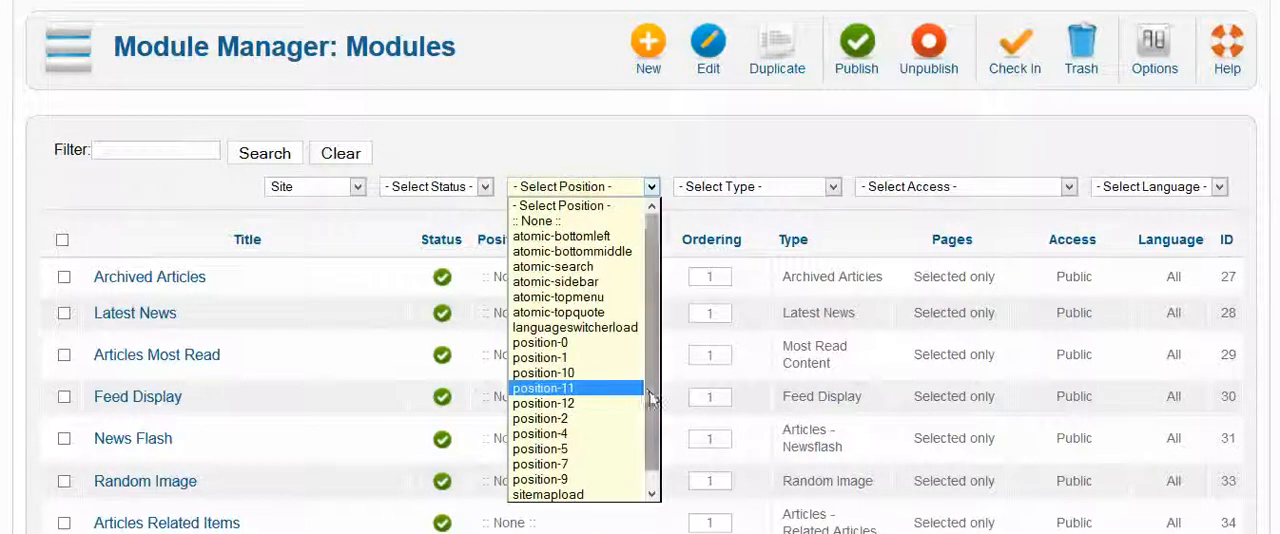
left_click_drag(653, 402, 652, 443)
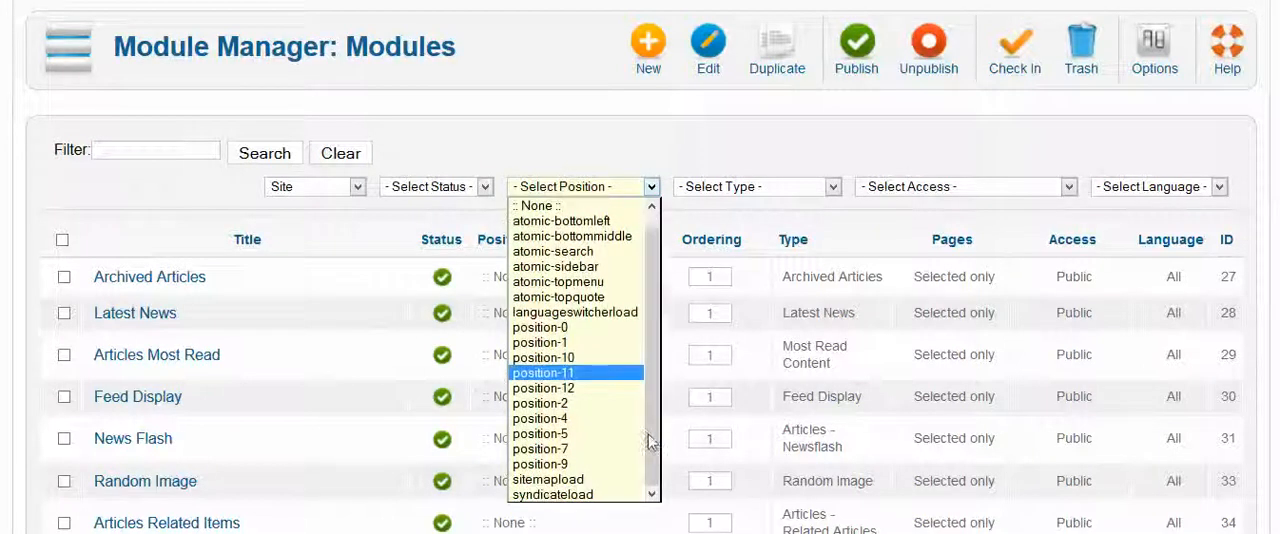
left_click(565, 450)
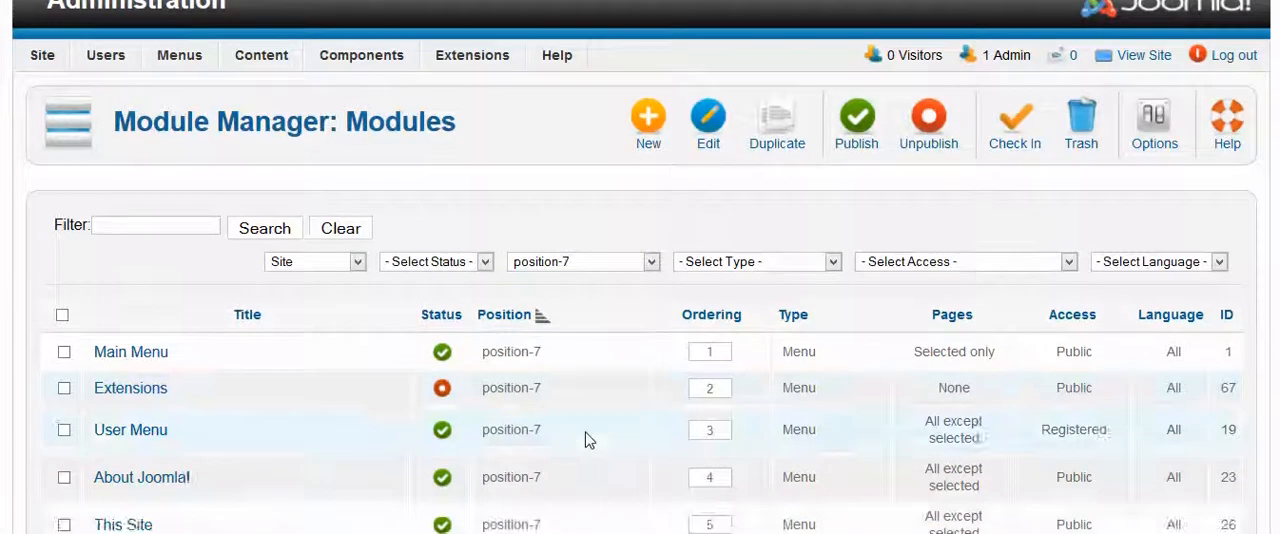
scroll(585, 440, "down", 4)
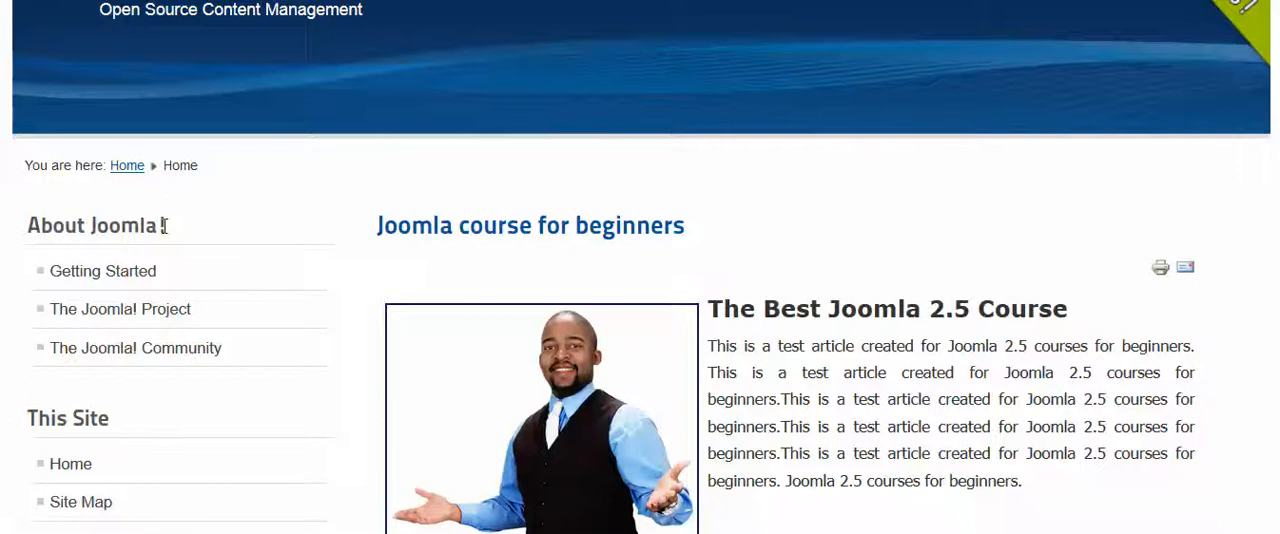
Switch to the site's home page, reduce the page zoom and examine the About Joomla! and This Site menus down to the banners
key("ctrl+minus")
key("ctrl+minus")
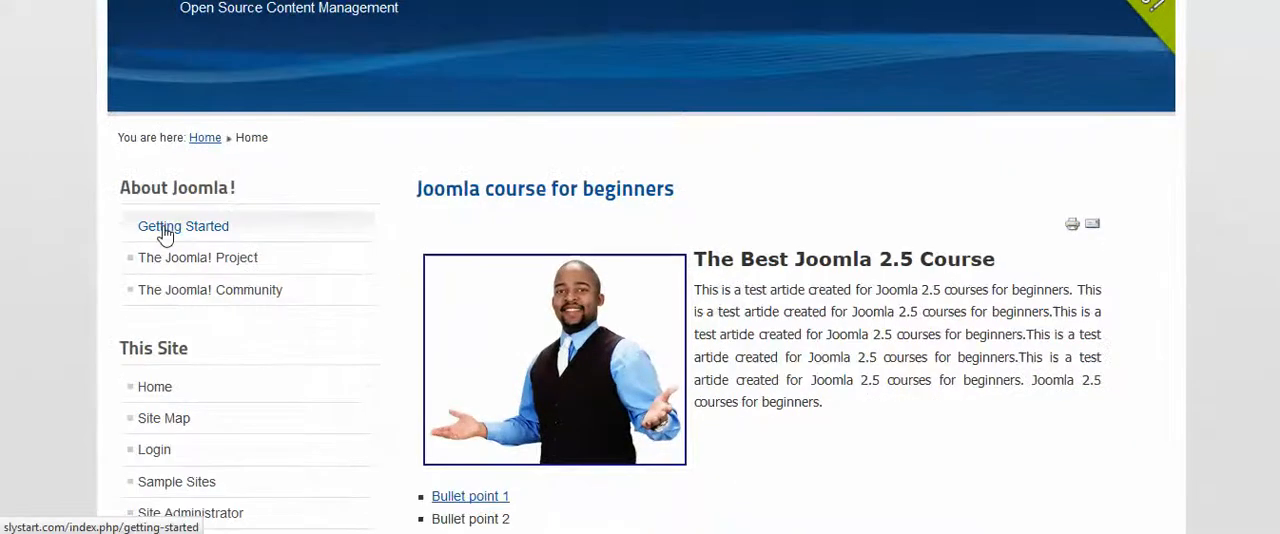
key("ctrl+minus")
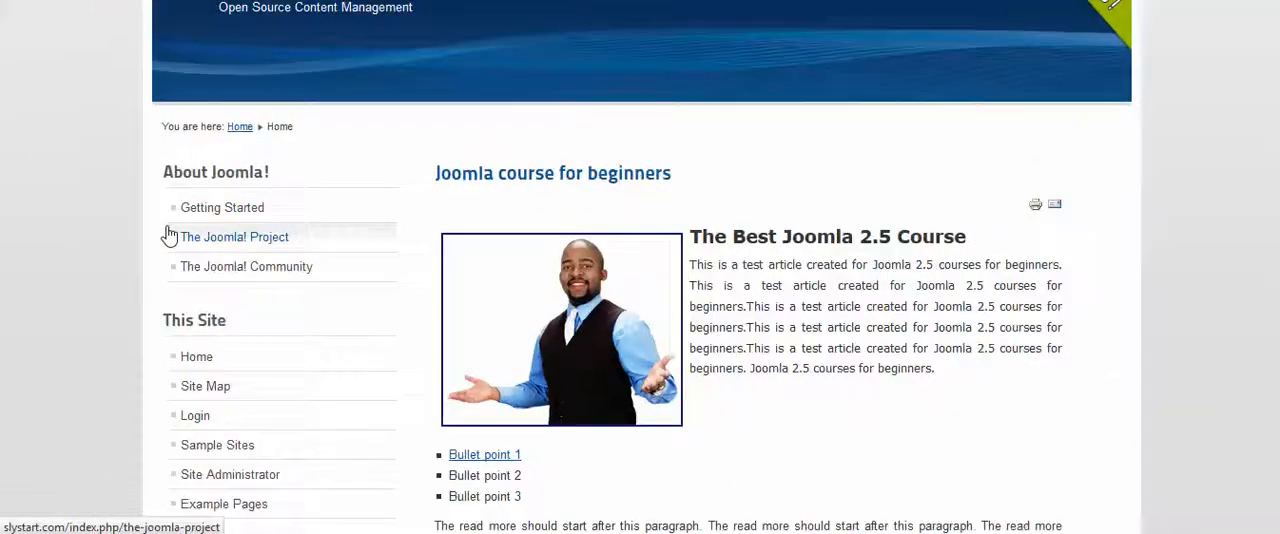
key("ctrl+minus")
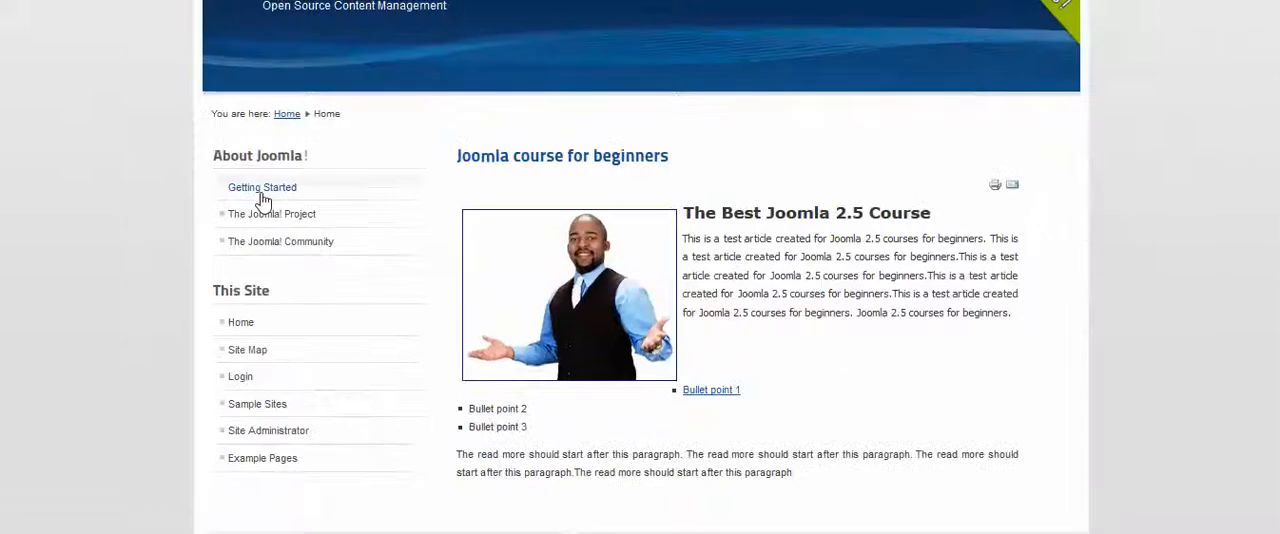
key("ctrl+plus")
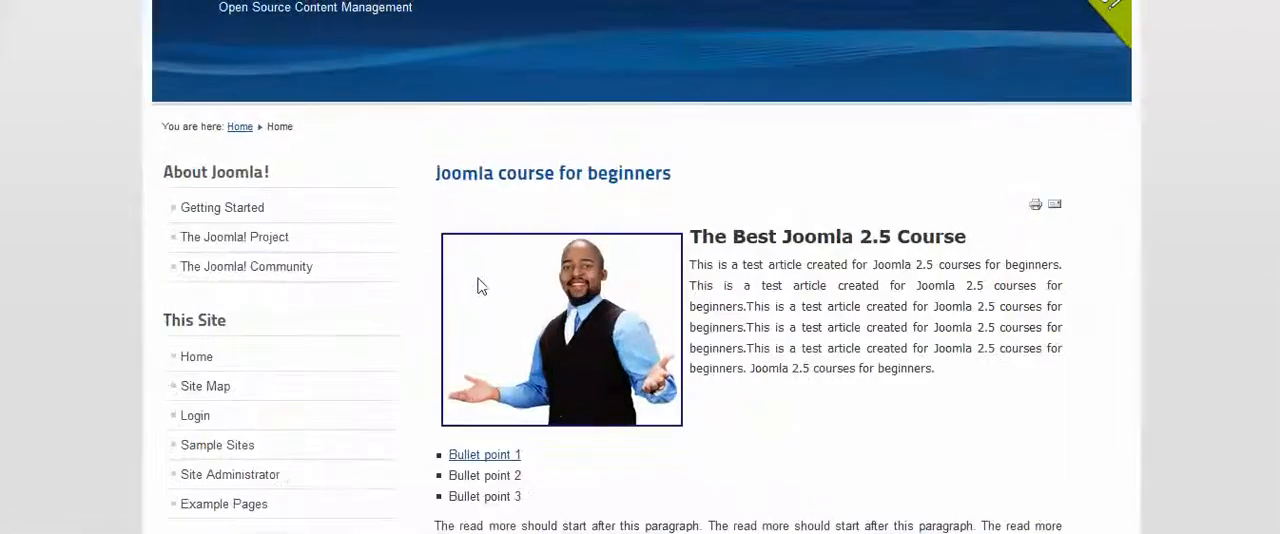
scroll(478, 287, "up", 2)
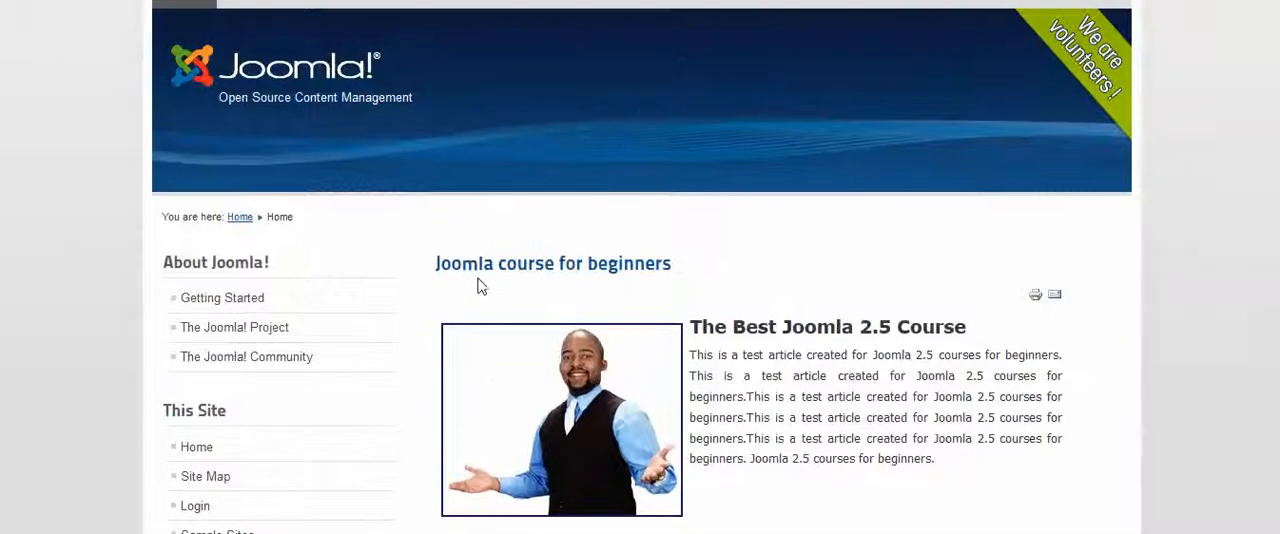
scroll(363, 277, "down", 2)
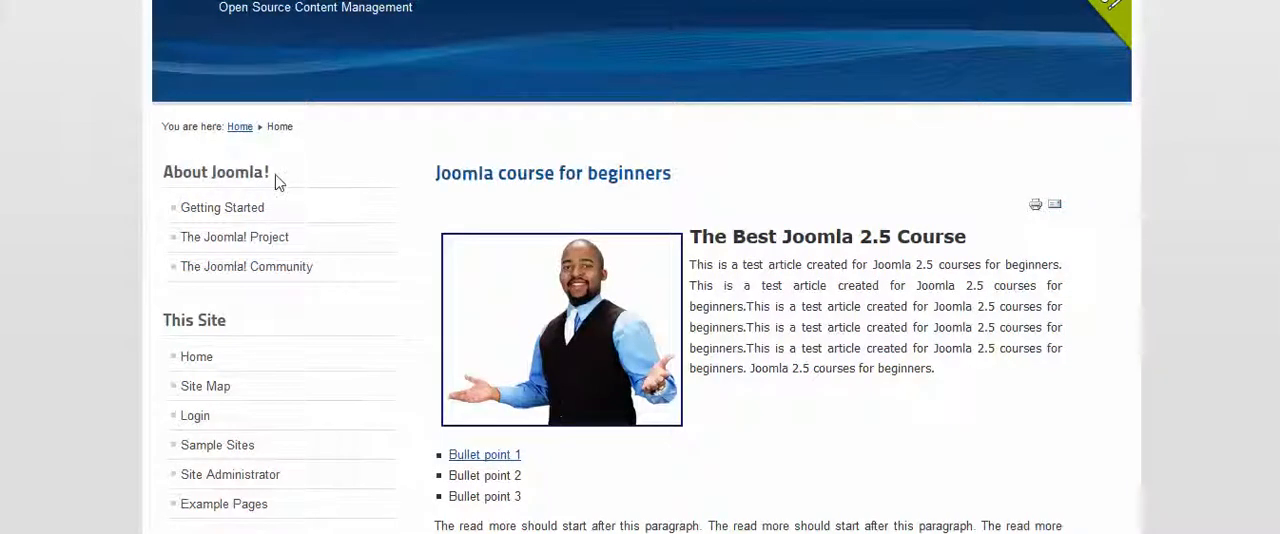
scroll(323, 320, "down", 4)
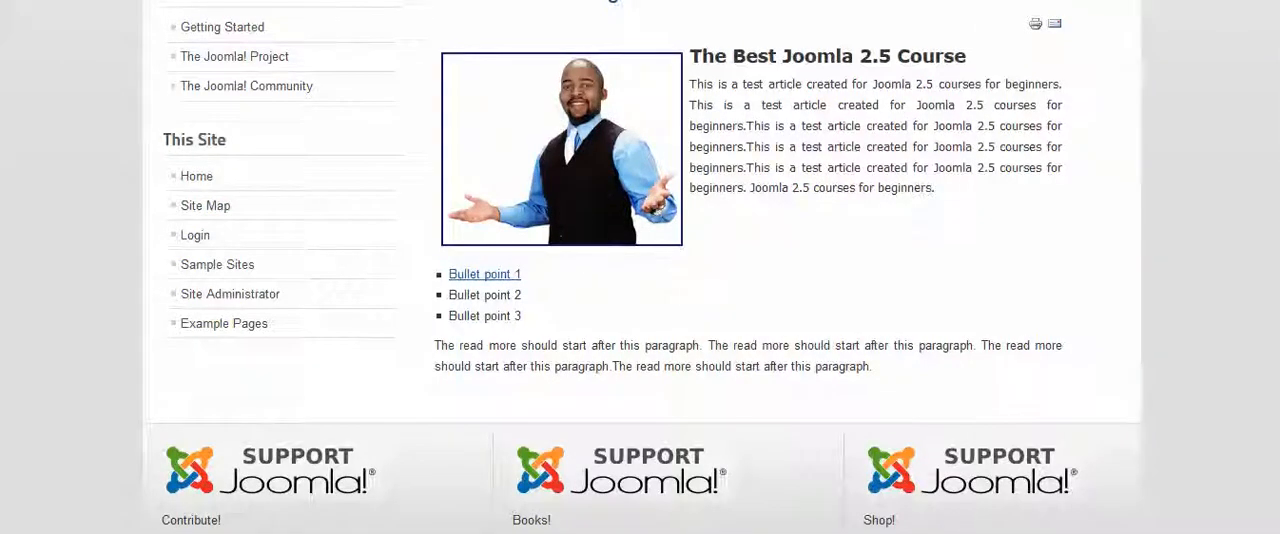
Compare the home page's side menus with the module position preview, and return to the position-7 list in the Module Manager
key("ctrl+Tab")
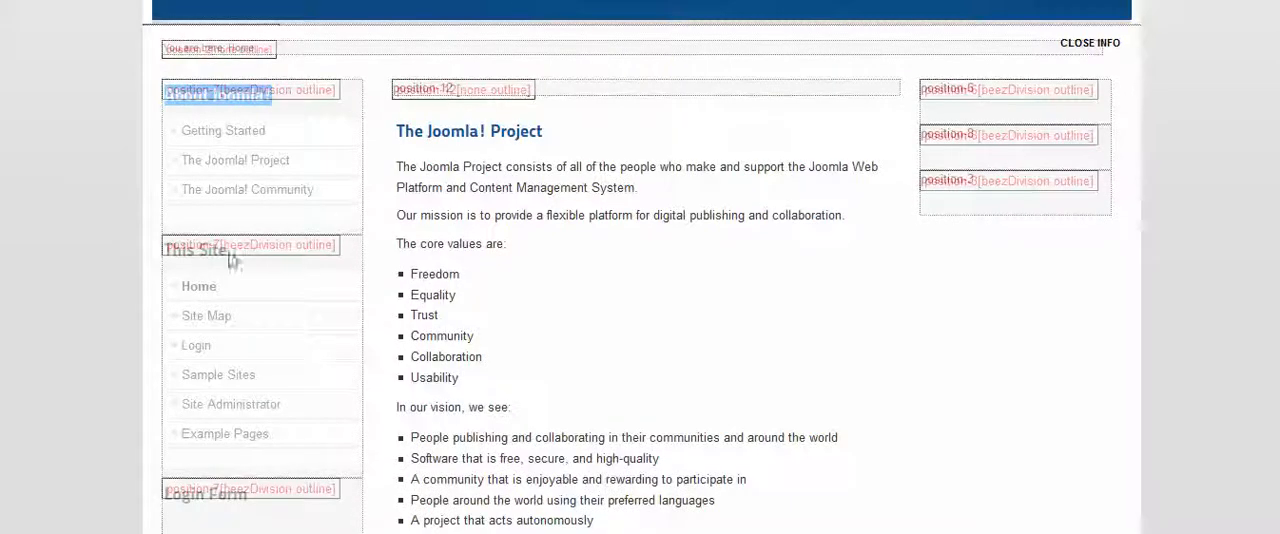
scroll(327, 286, "up", 2)
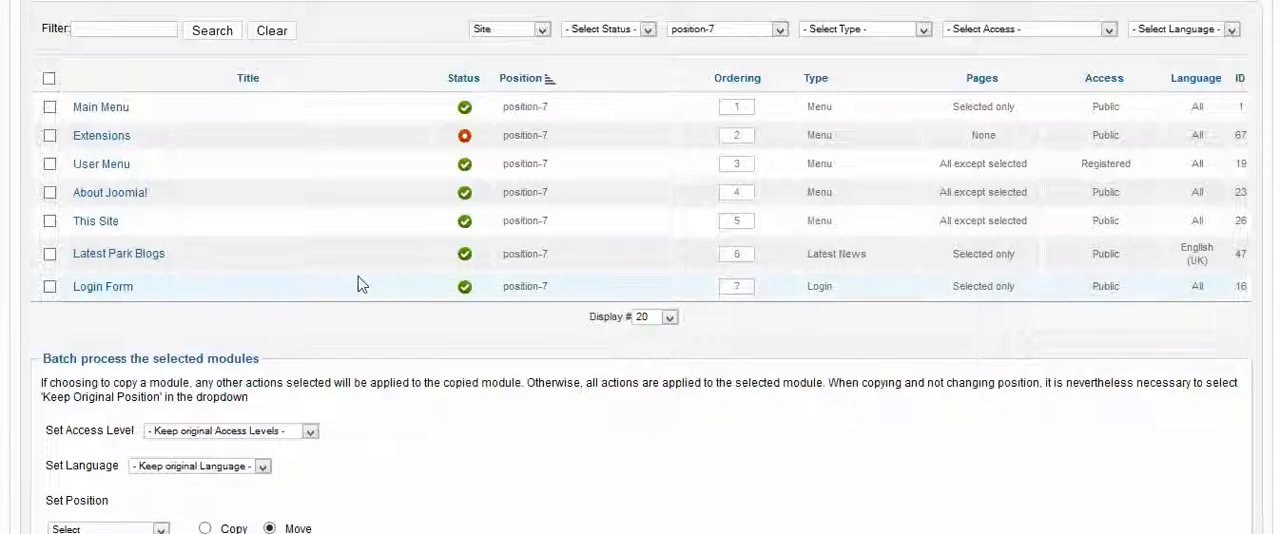
scroll(360, 285, "up", 2)
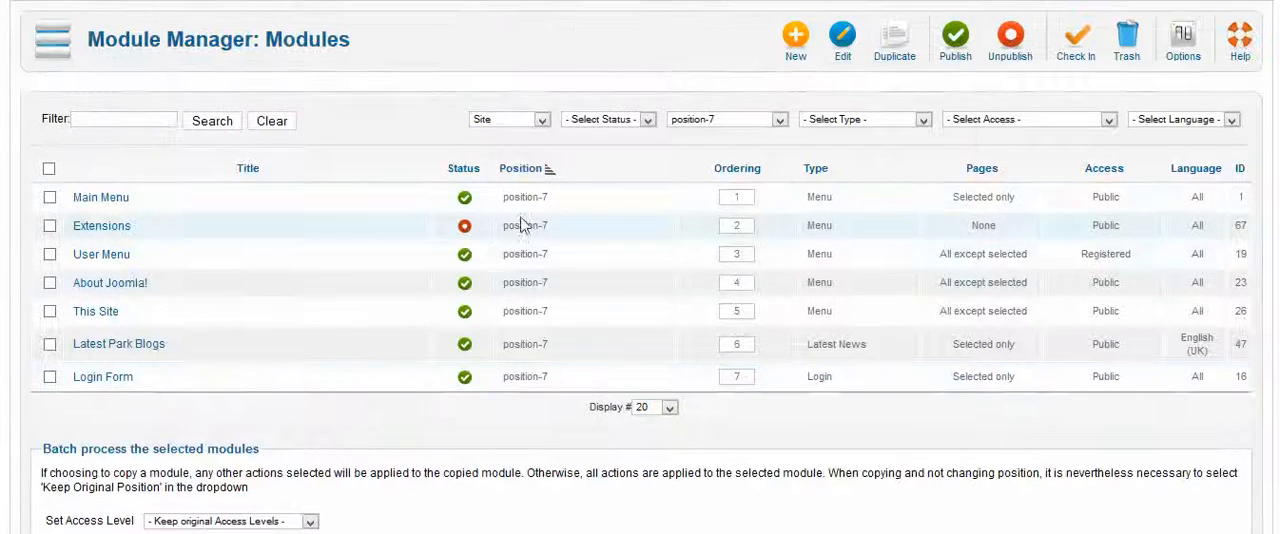
Compare the modules assigned to position-7 with the About Joomla!, This Site and Login Form blocks in the module position preview
left_click_drag(505, 200, 531, 277)
left_click(531, 271)
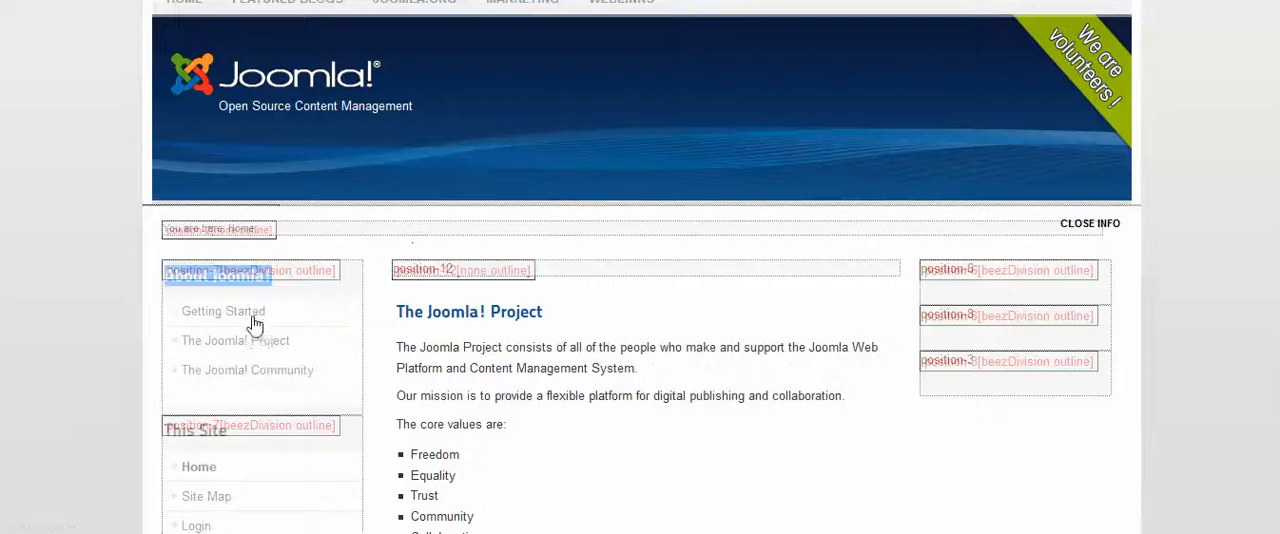
scroll(257, 326, "down", 5)
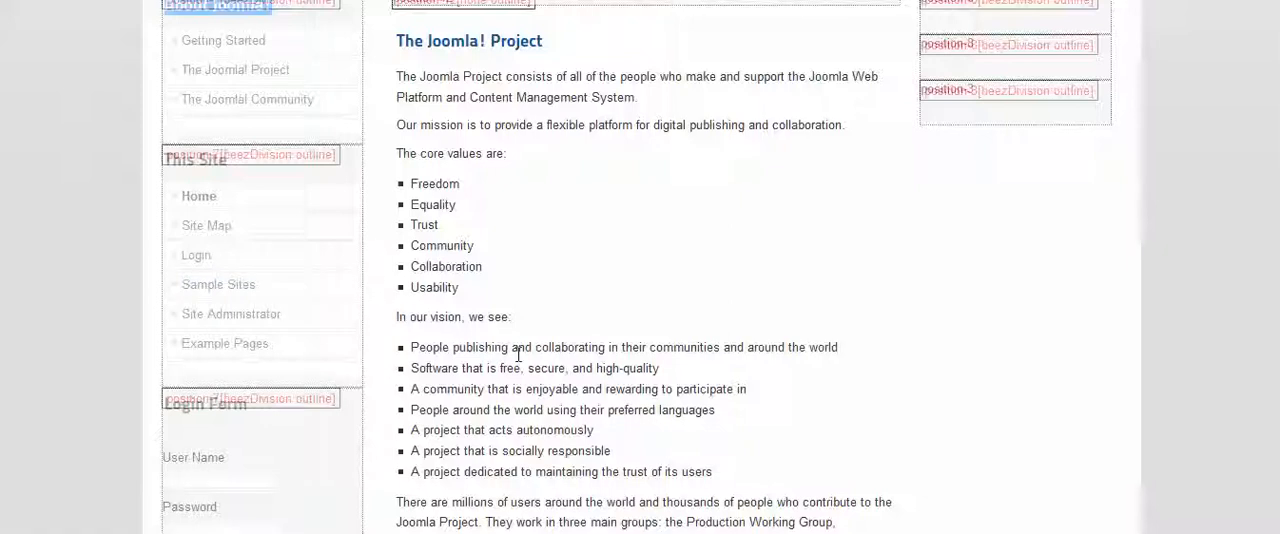
scroll(518, 355, "up", 3)
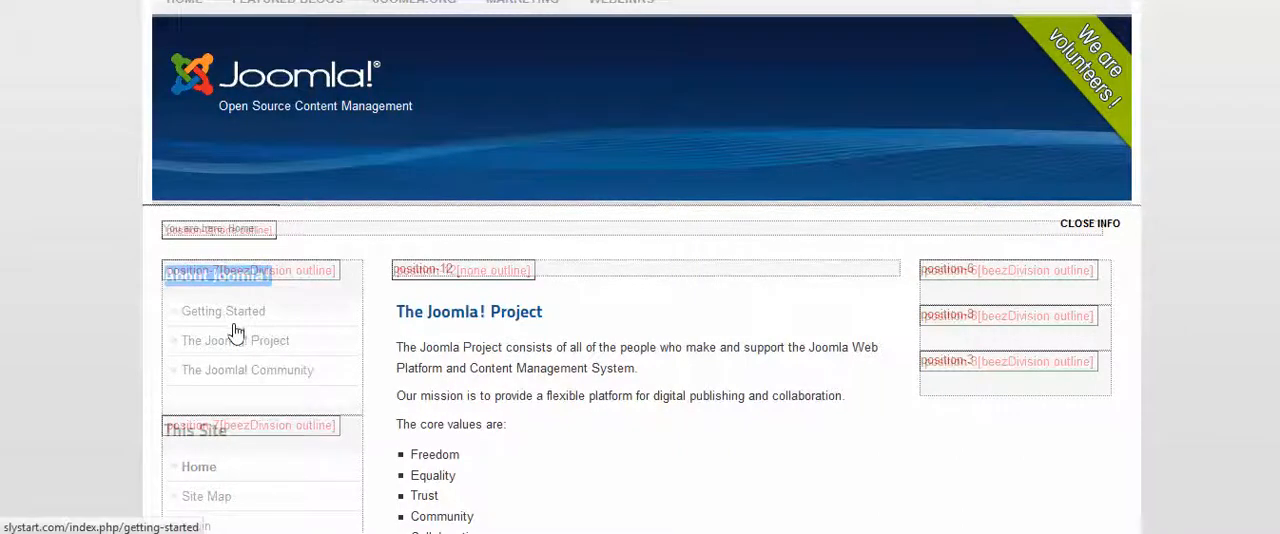
scroll(240, 328, "down", 2)
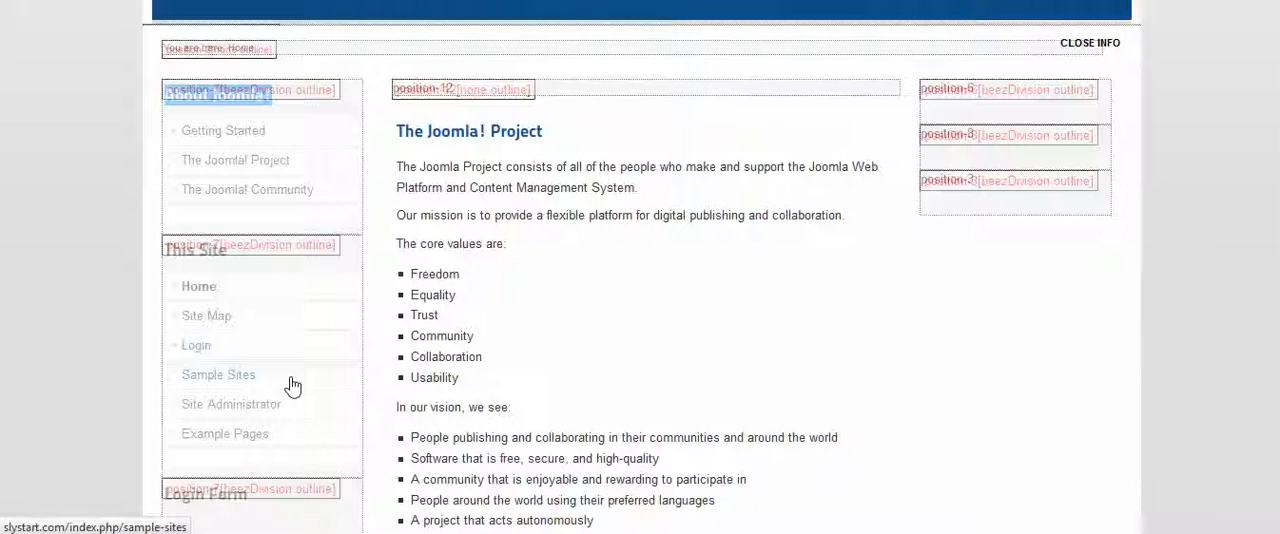
left_click(248, 97)
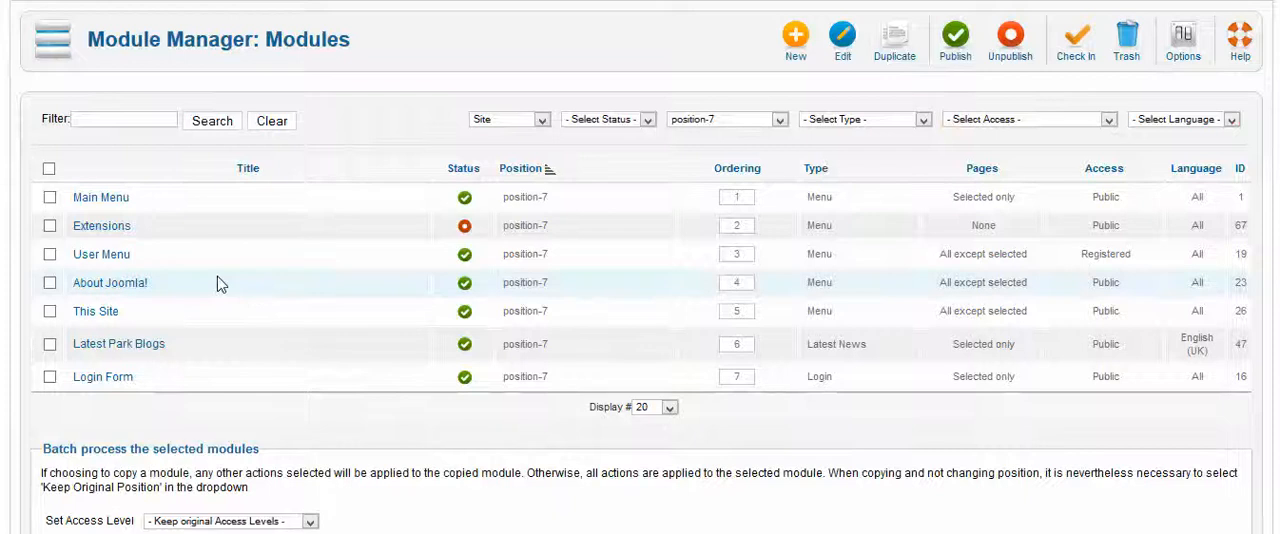
Open the About Joomla! module for editing and locate its Position setting
left_click_drag(163, 288, 71, 290)
left_click(131, 287)
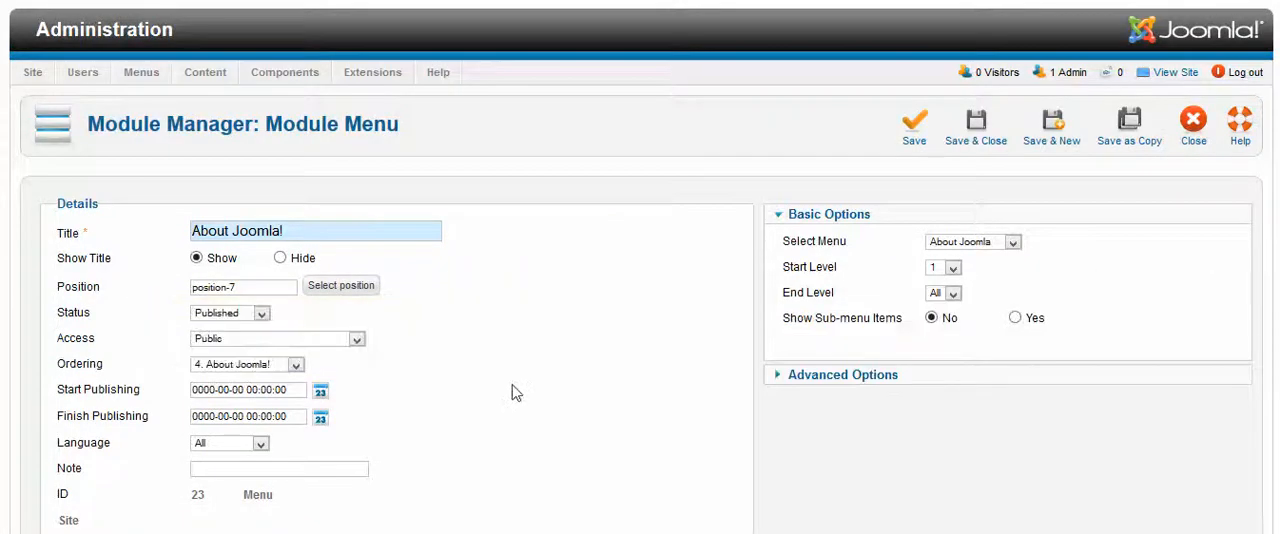
scroll(514, 391, "down", 1)
mouse_move(89, 201)
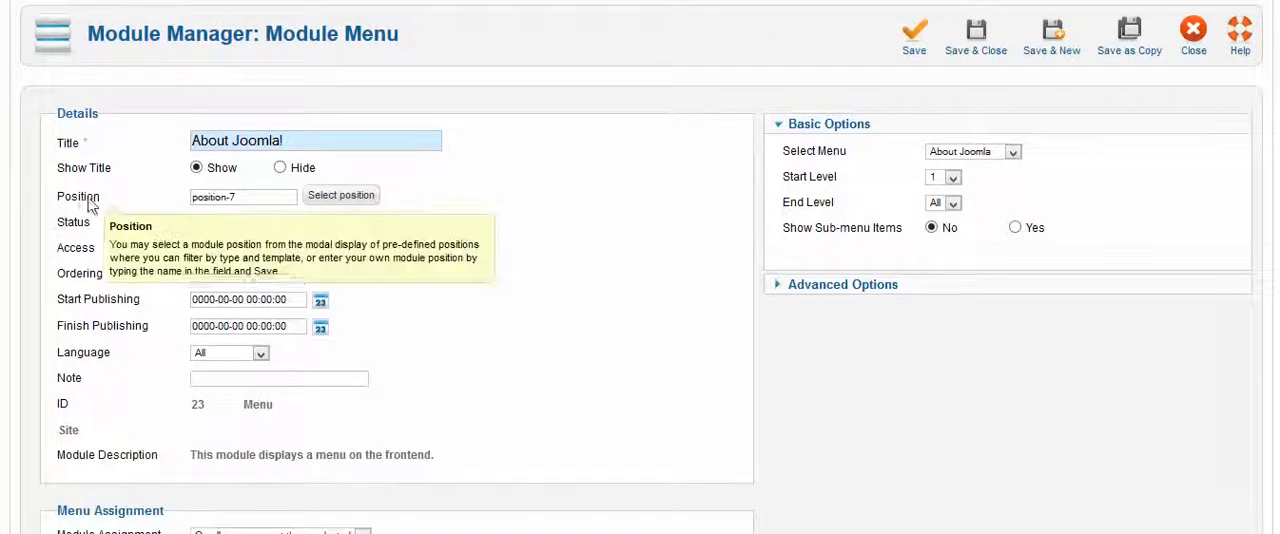
left_click_drag(106, 201, 65, 206)
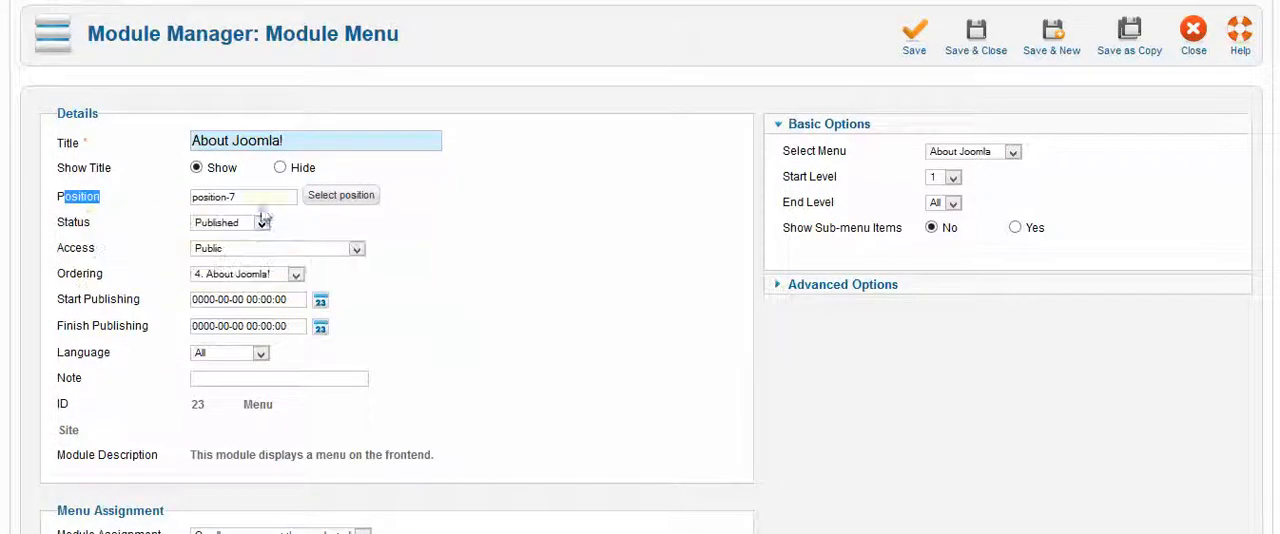
left_click_drag(238, 197, 209, 199)
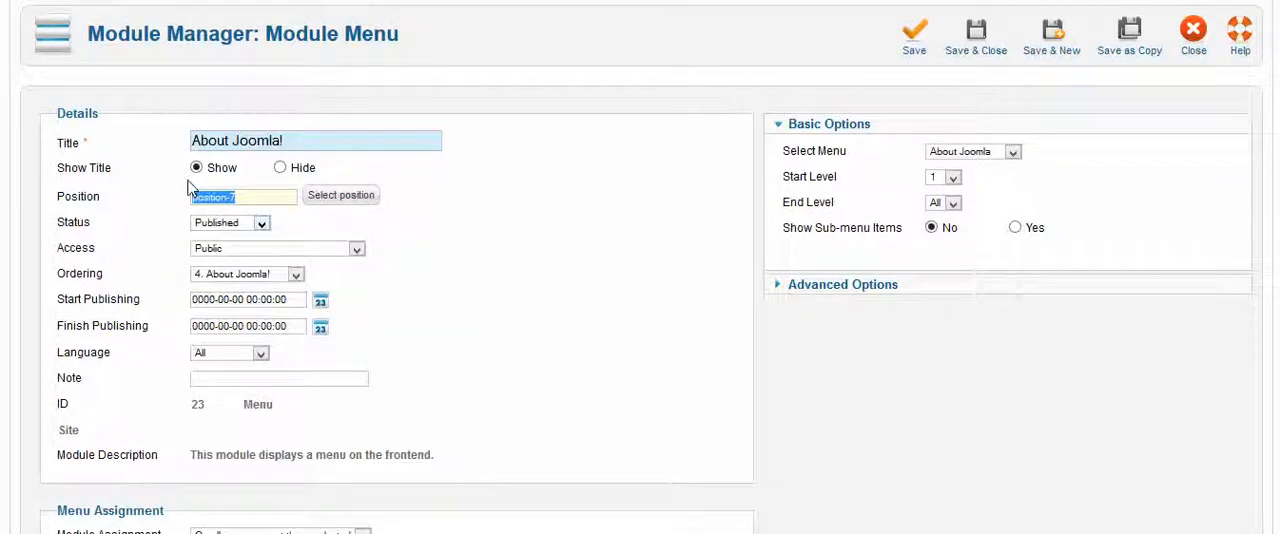
Set the About Joomla! module's position to position-6
left_click(492, 270)
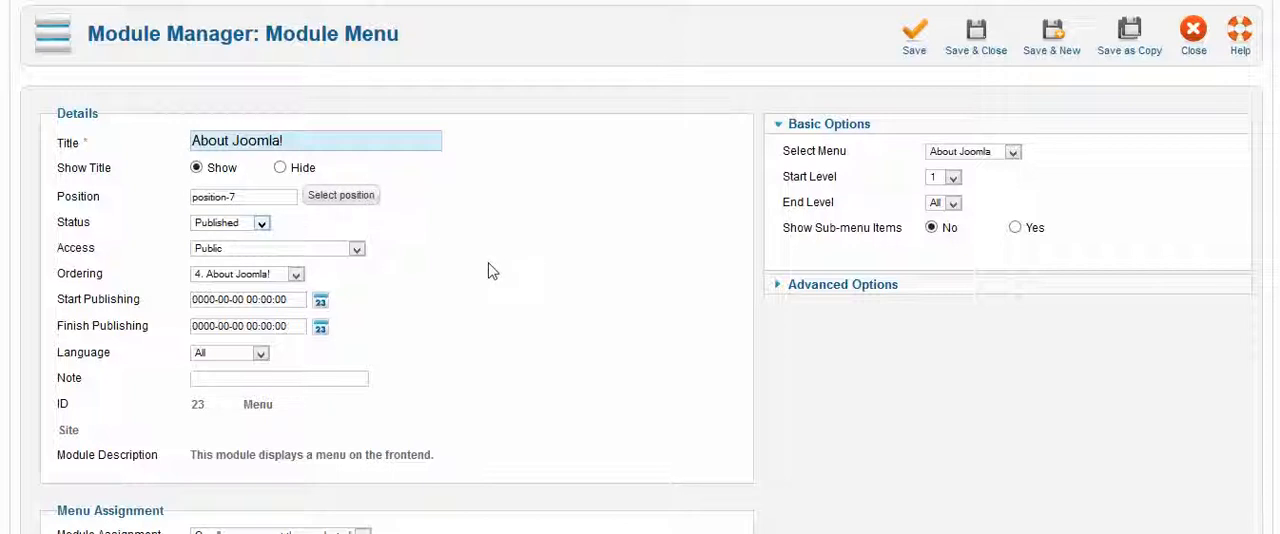
scroll(505, 276, "down", 3)
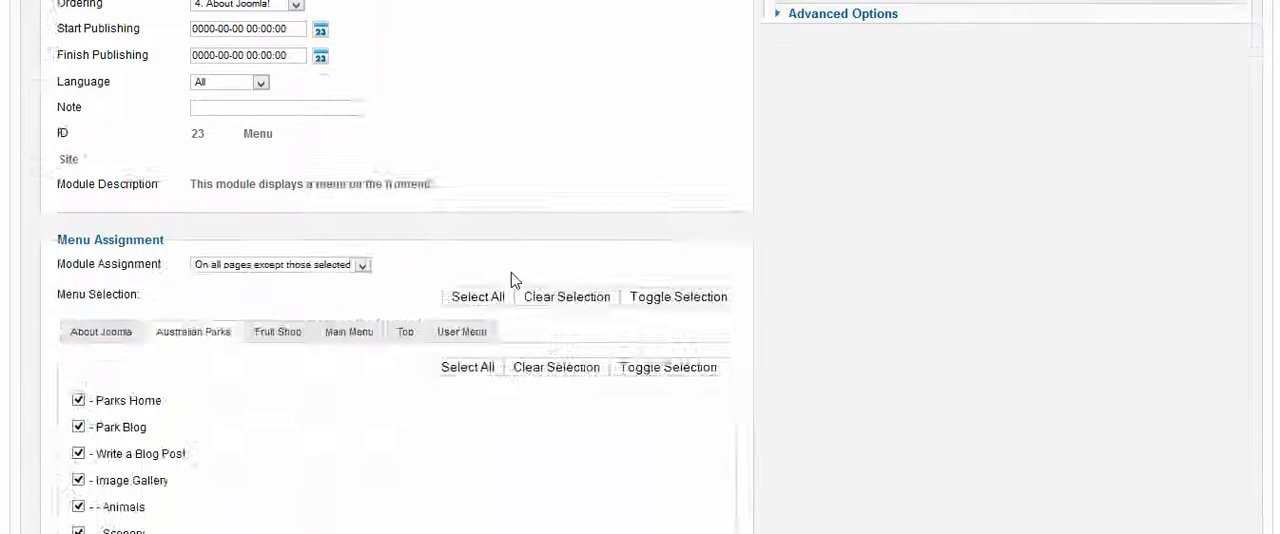
scroll(514, 280, "up", 4)
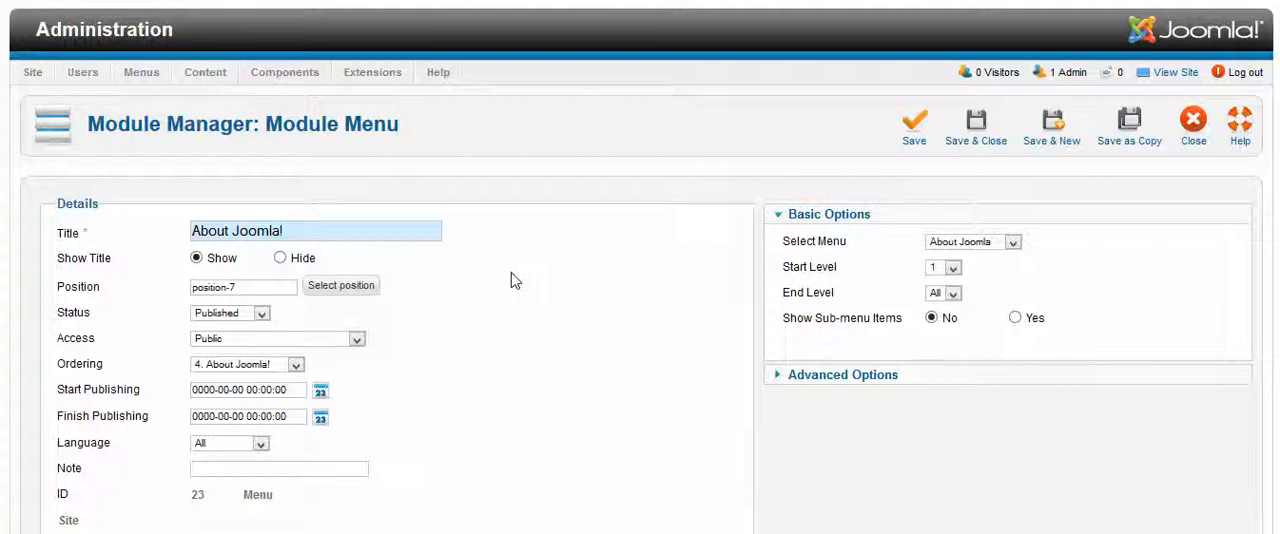
scroll(511, 282, "down", 3)
scroll(511, 282, "up", 2)
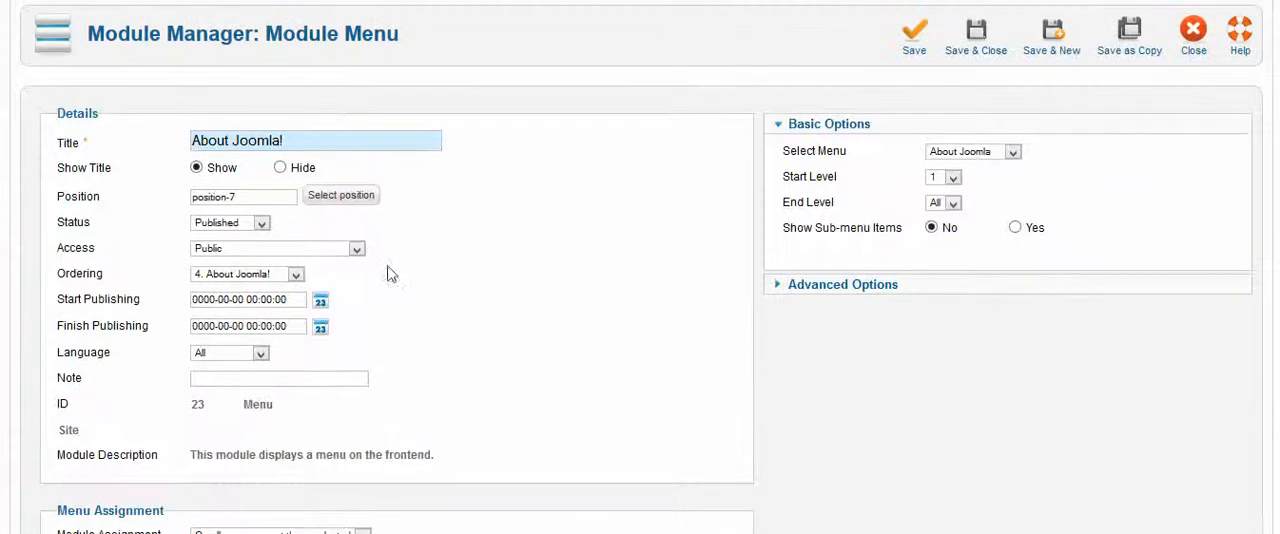
left_click_drag(282, 197, 180, 197)
Set the Module Assignment to Only on the pages selected
scroll(489, 286, "down", 3)
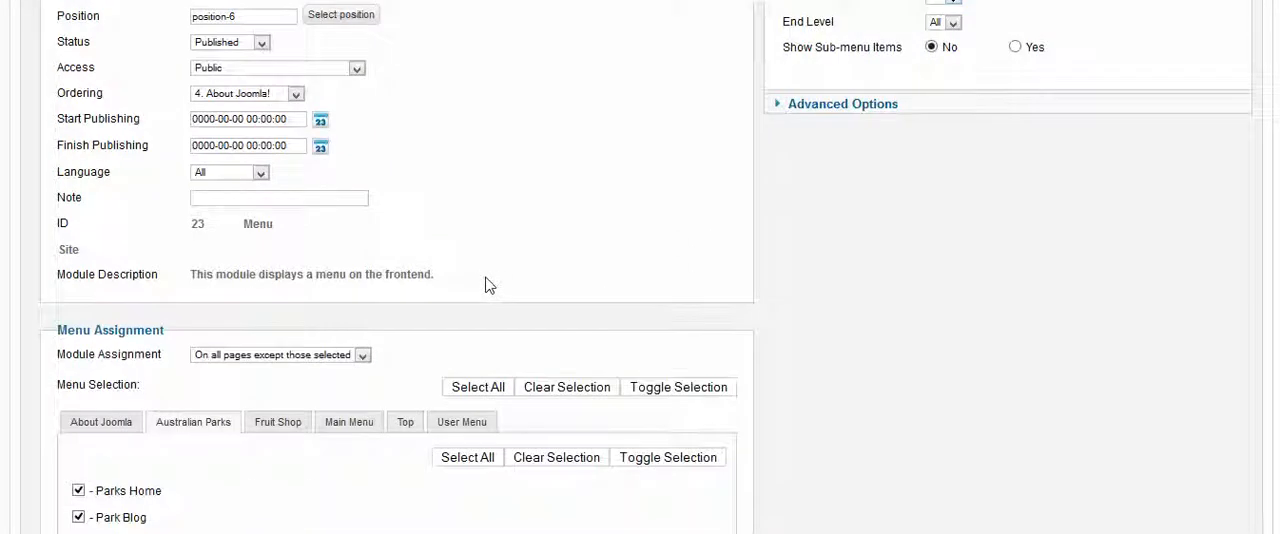
scroll(485, 275, "down", 3)
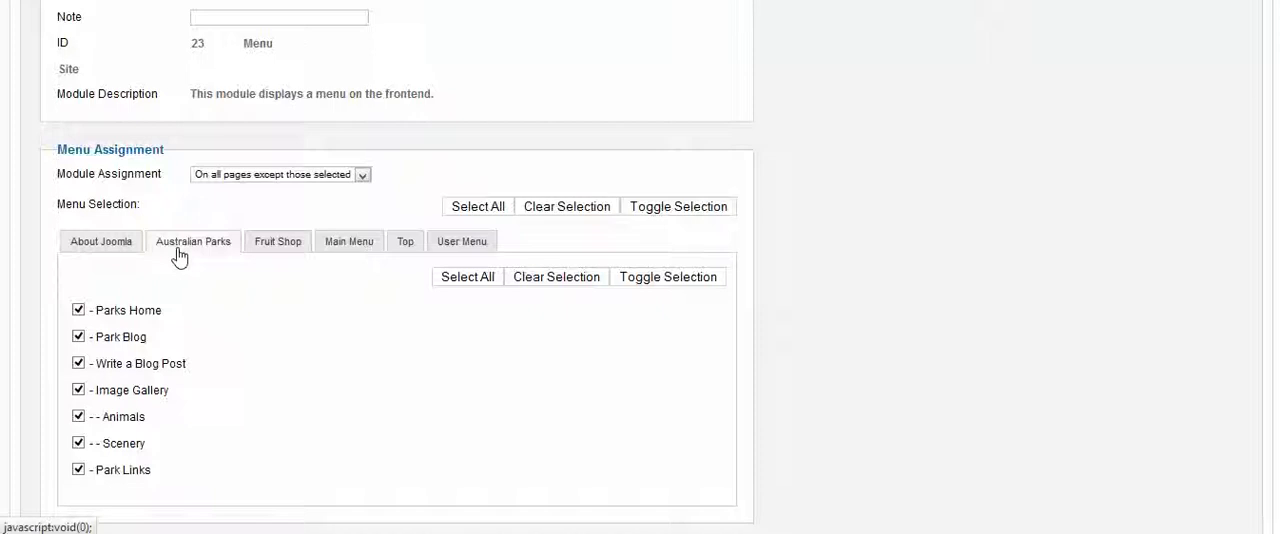
left_click_drag(170, 178, 62, 183)
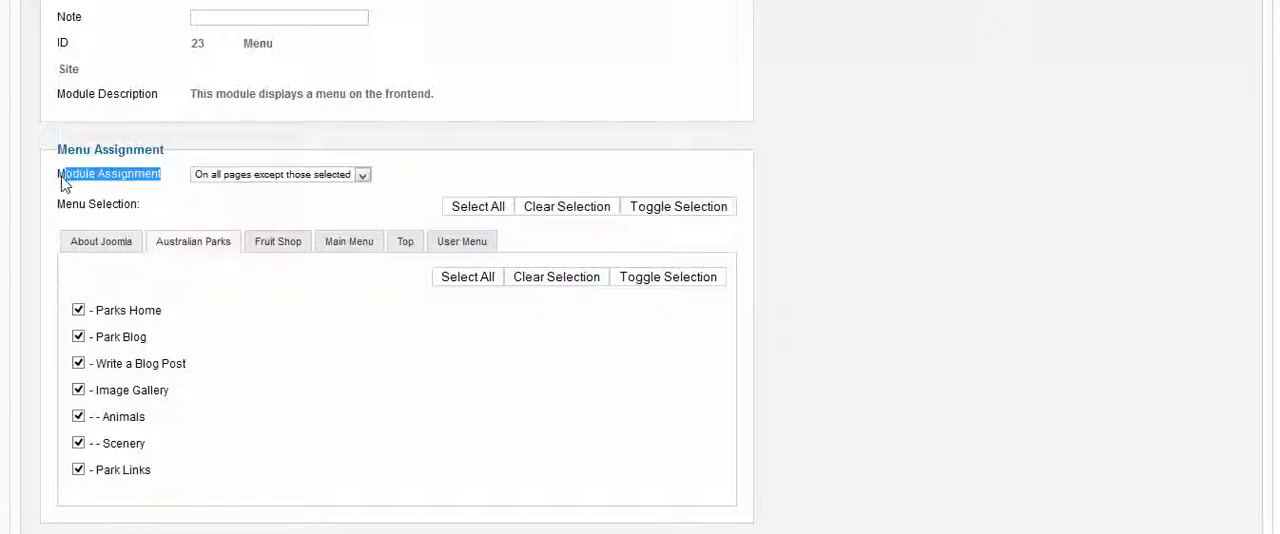
left_click(328, 175)
left_click(362, 177)
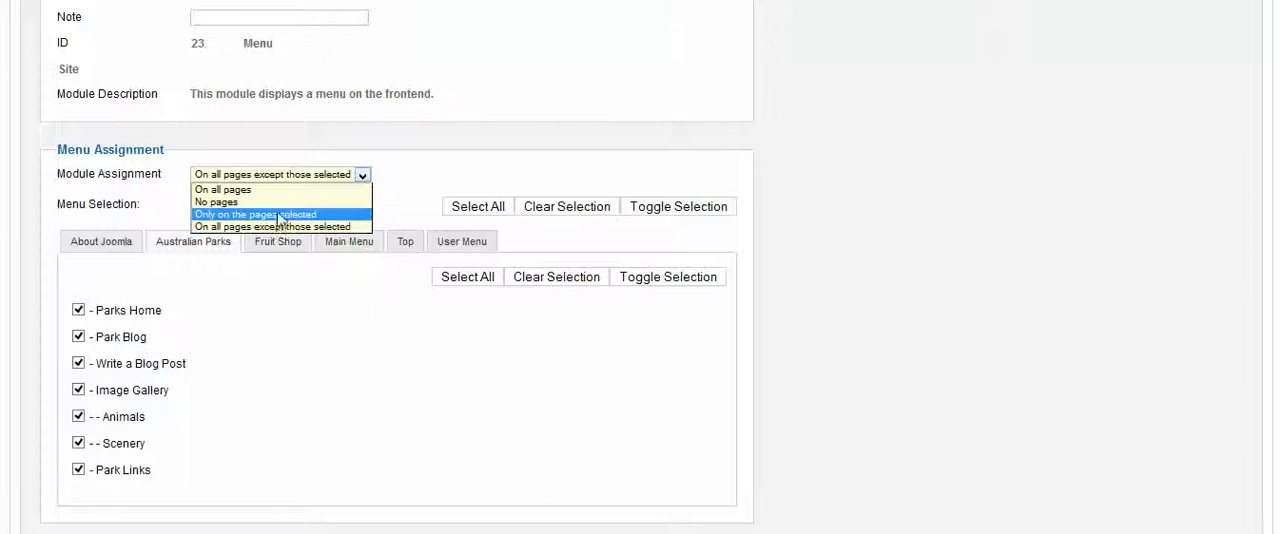
left_click(280, 216)
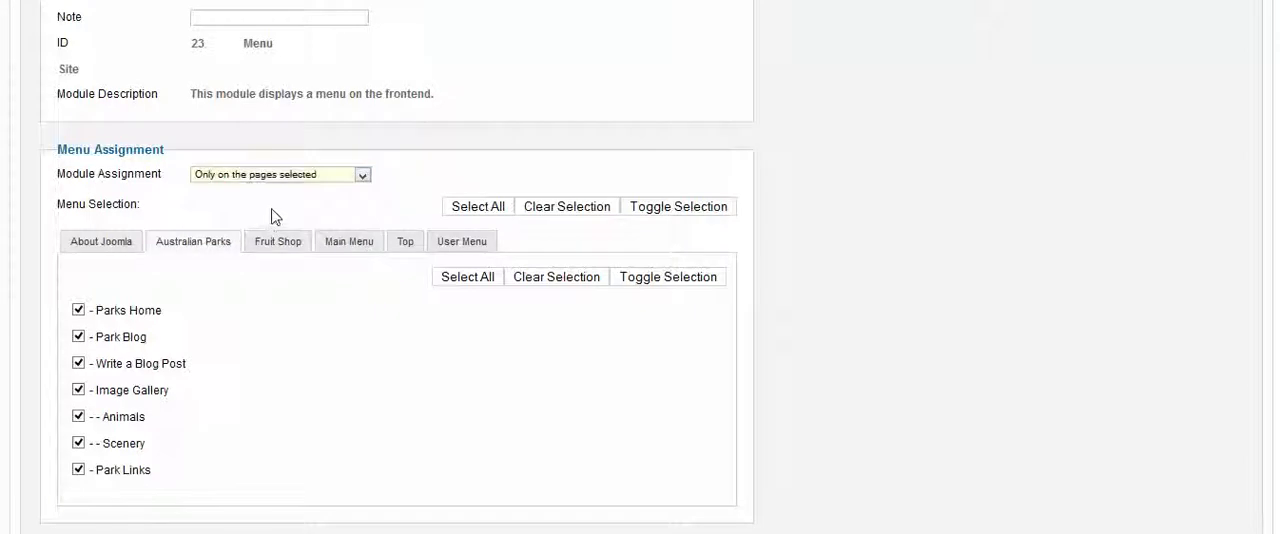
Review the Fruit Shop and Australian Parks page selections and try toggling Parks Home and Park Blog
scroll(322, 371, "down", 2)
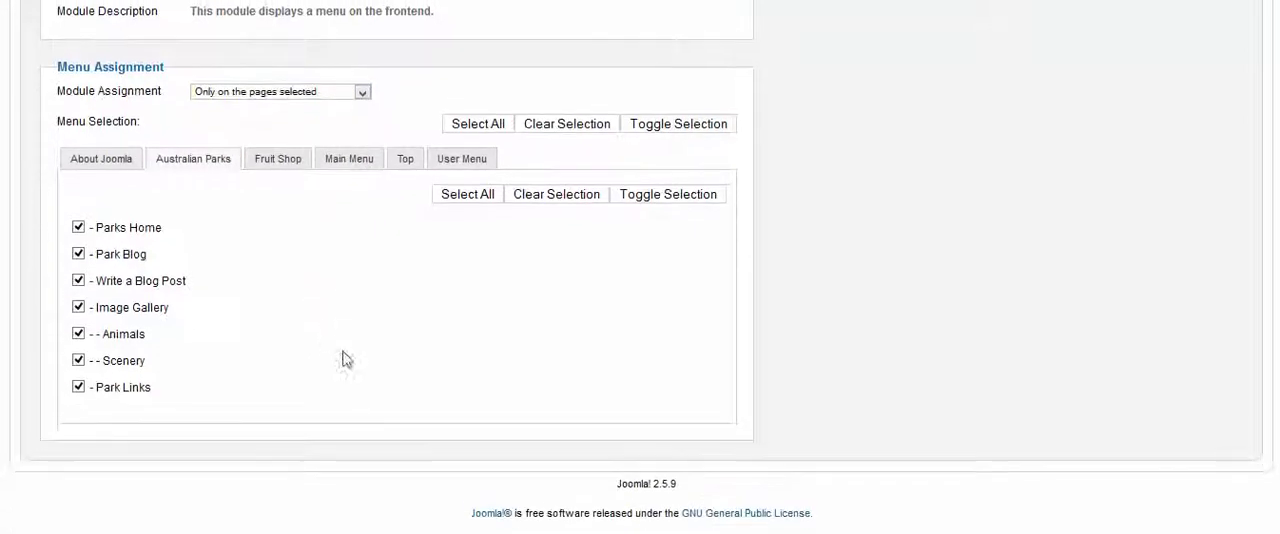
left_click(280, 160)
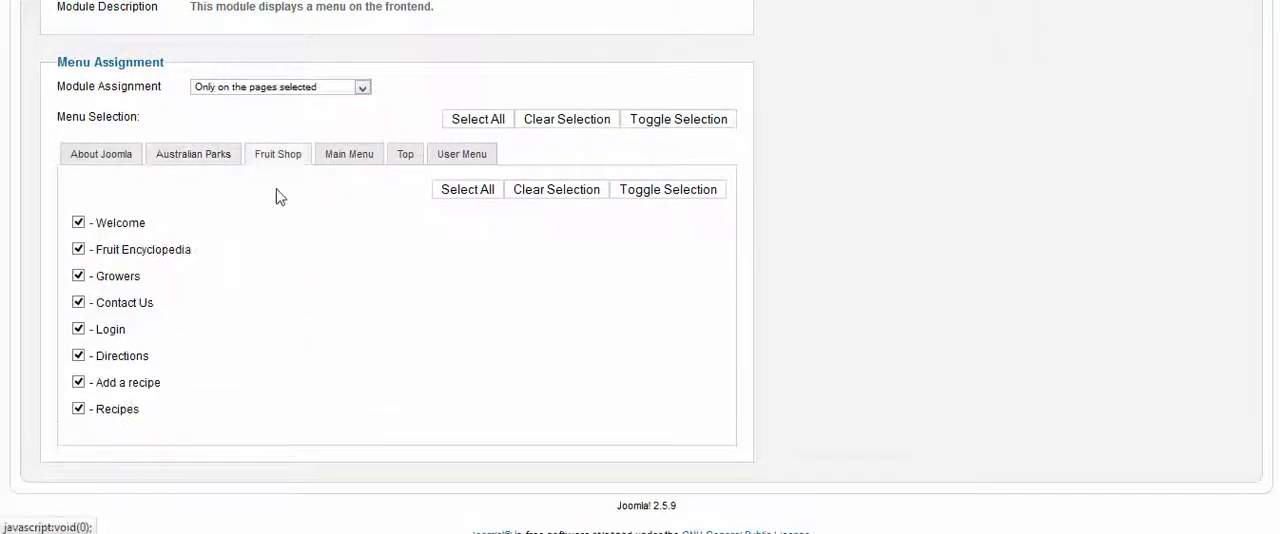
left_click(205, 162)
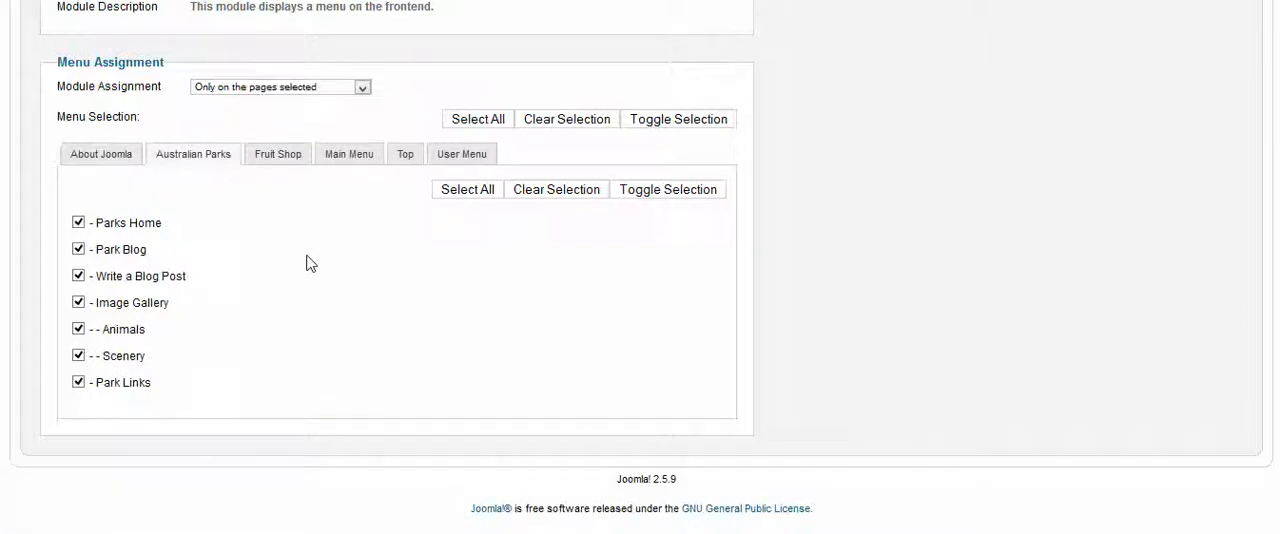
left_click(78, 222)
left_click(78, 249)
left_click(78, 222)
left_click(78, 249)
Examine the pages available for assignment under About Joomla and Top, and check the module's position setting
left_click(88, 157)
scroll(331, 314, "down", 4)
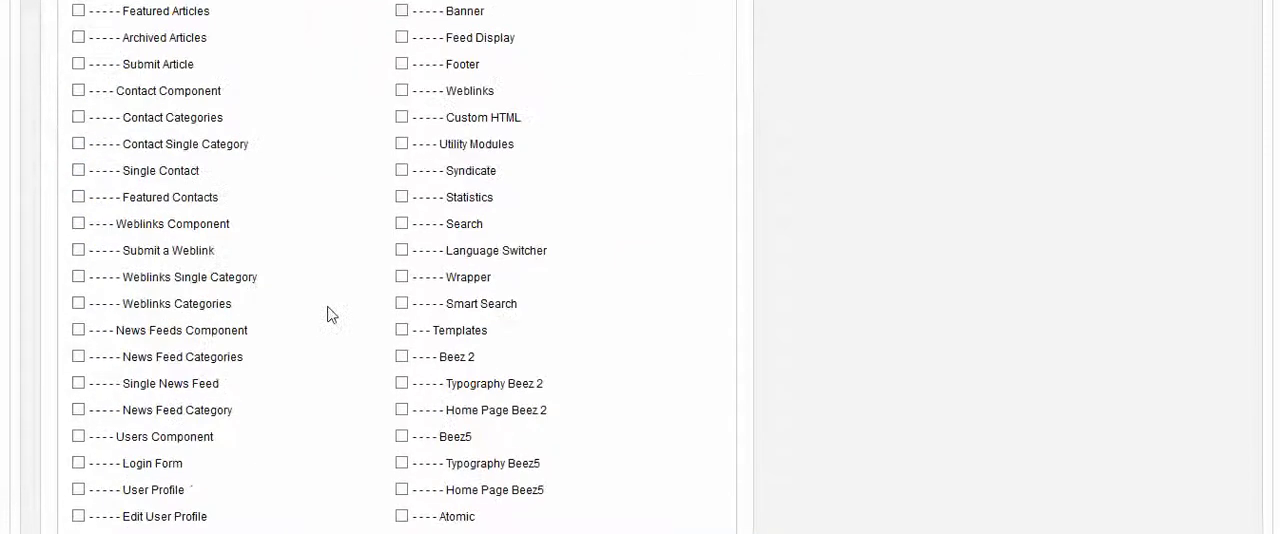
scroll(331, 314, "up", 6)
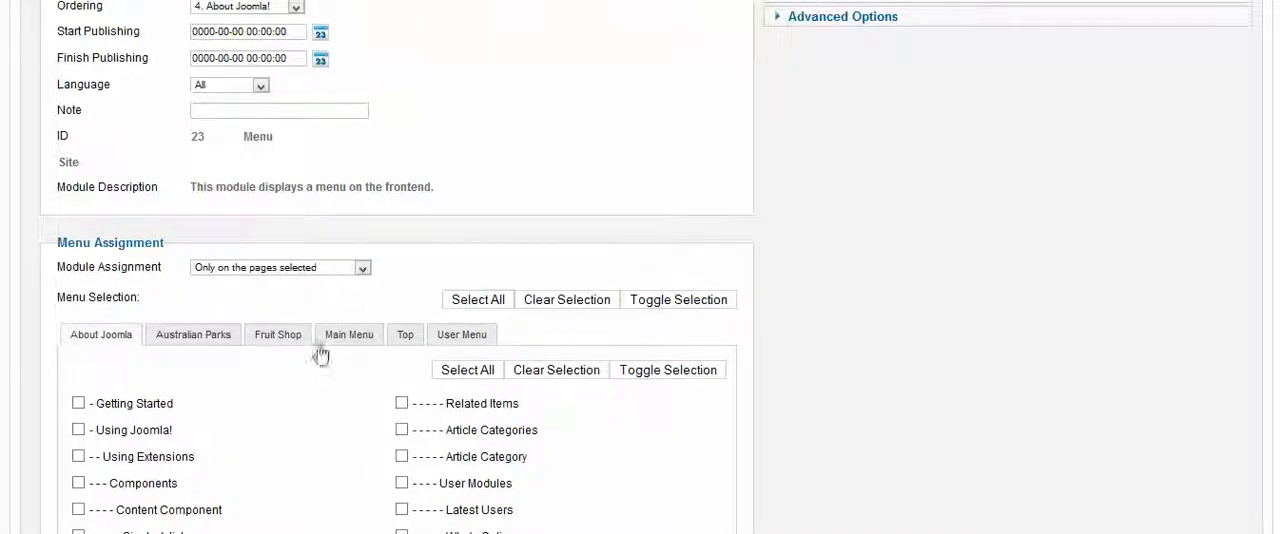
left_click(404, 338)
scroll(886, 329, "down", 3)
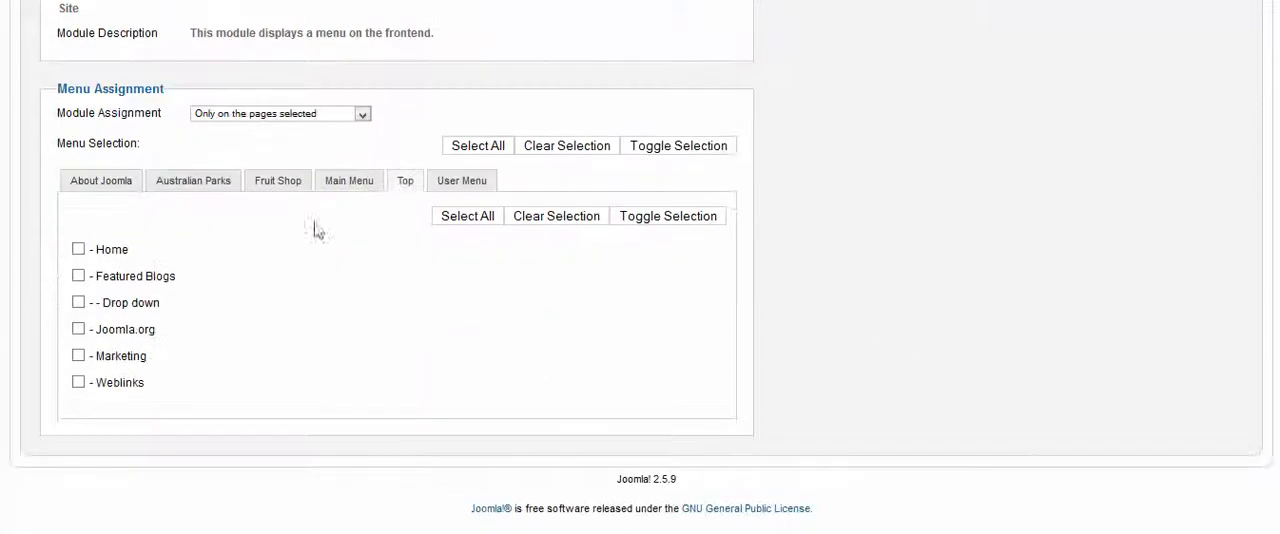
scroll(777, 314, "up", 10)
scroll(777, 314, "up", 1)
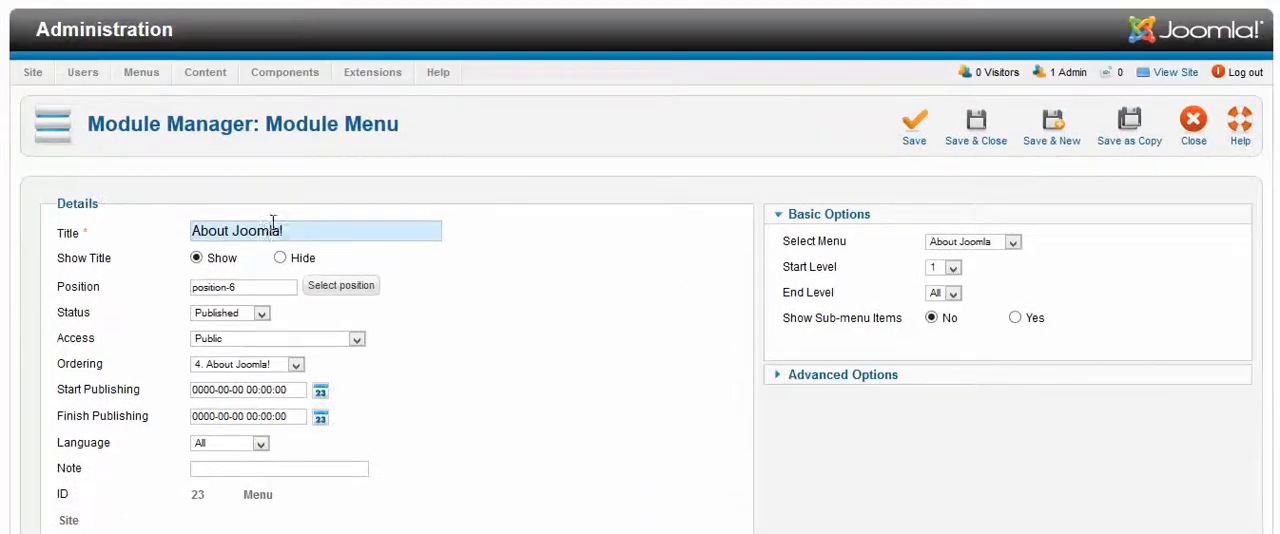
Try toggling the Featured Blogs page in the Top menu's page selection
scroll(963, 346, "down", 5)
scroll(630, 329, "down", 3)
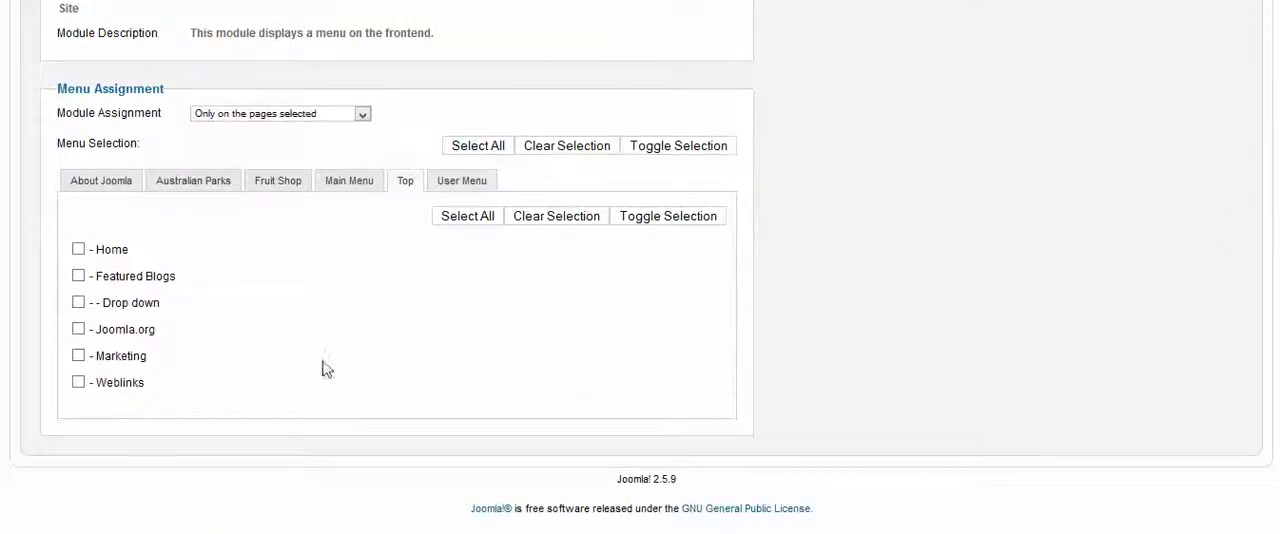
left_click(79, 277)
left_click(79, 276)
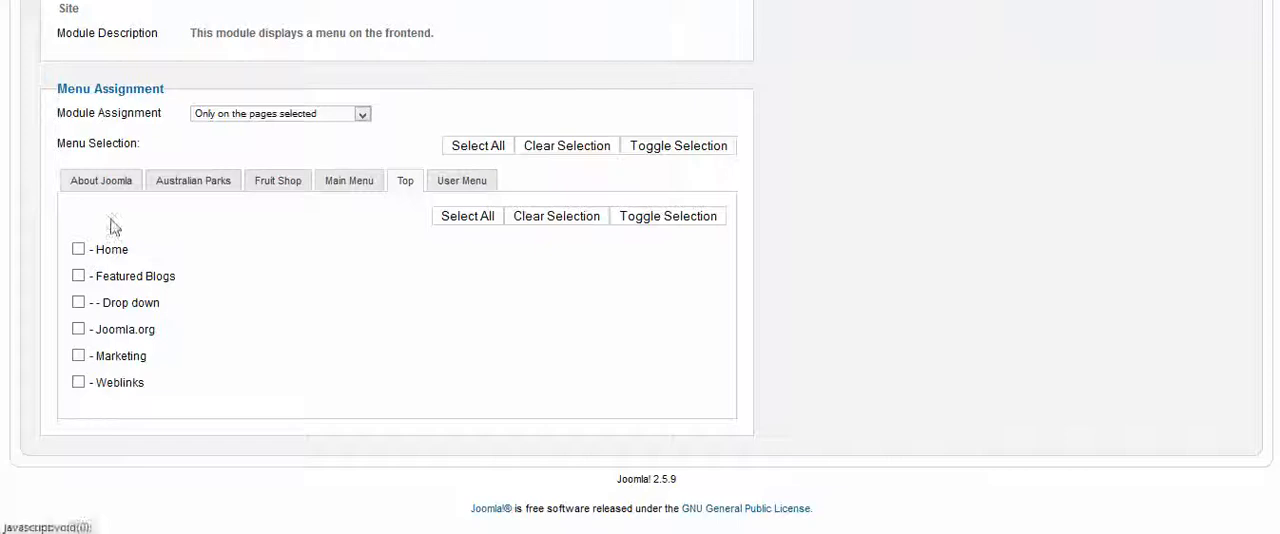
Review the Module Assignment options and try toggling the Home page in the Top menu's selection
scroll(563, 251, "up", 5)
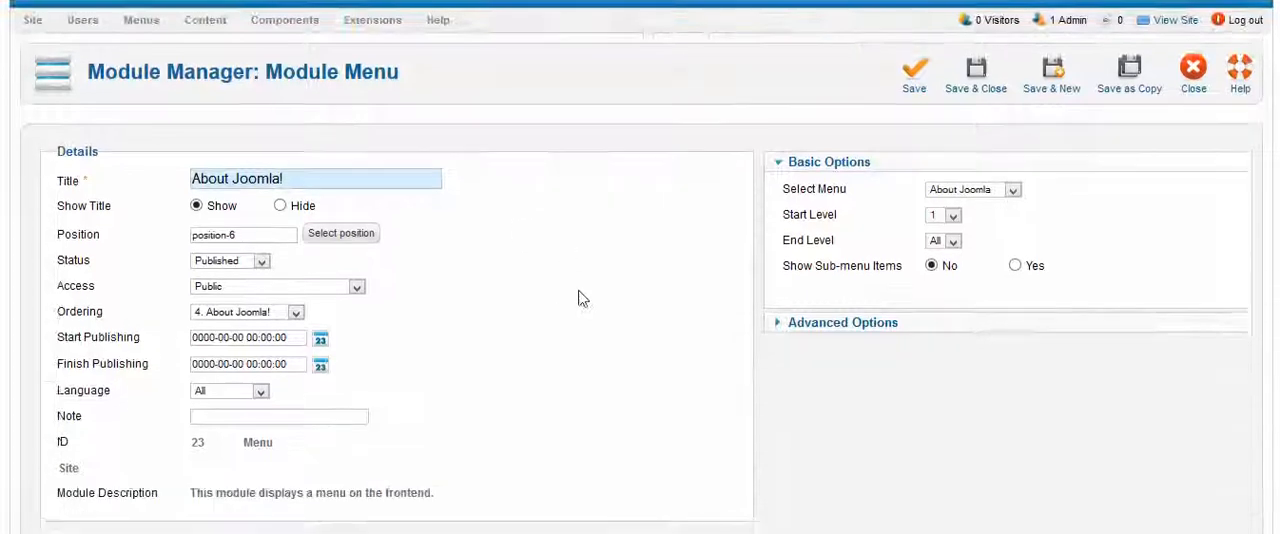
scroll(578, 298, "down", 5)
left_click(228, 116)
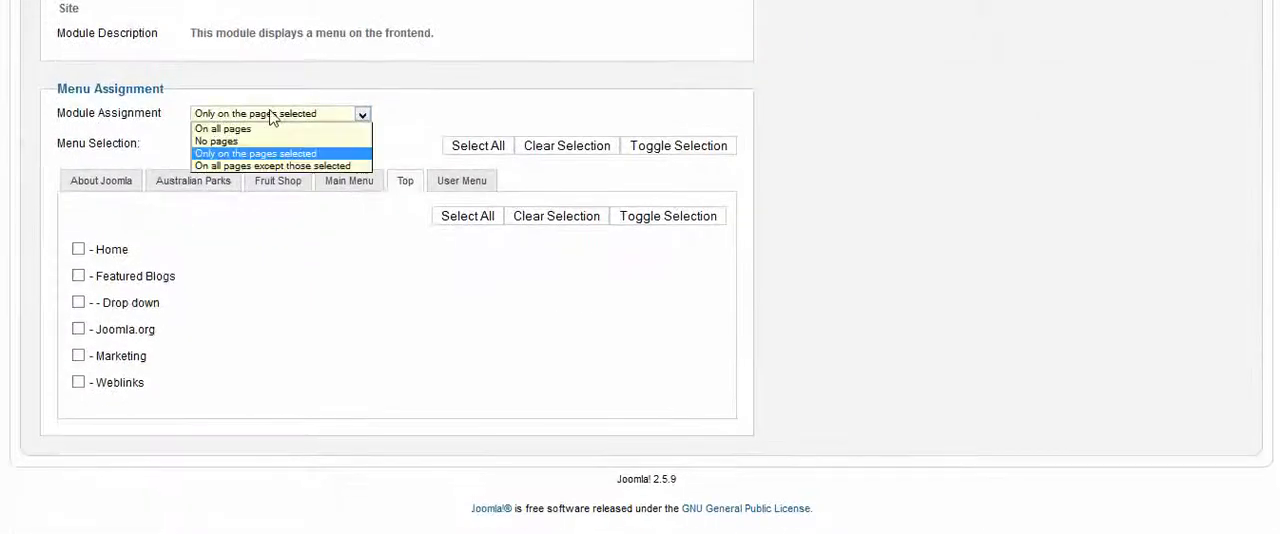
left_click(270, 116)
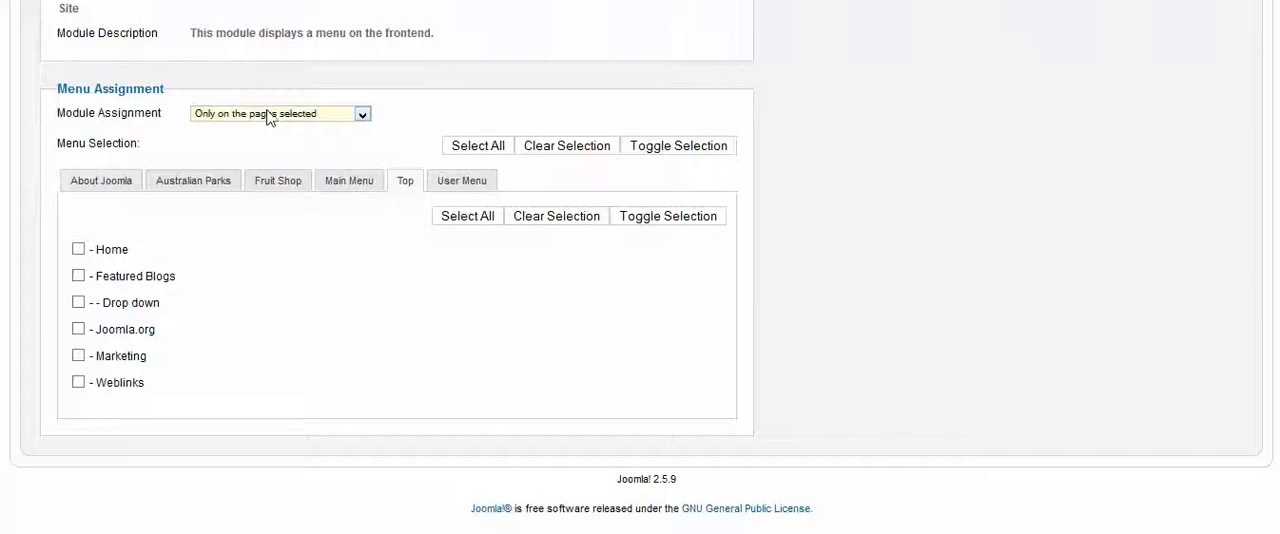
left_click(264, 116)
left_click(263, 114)
left_click(78, 250)
left_click(78, 250)
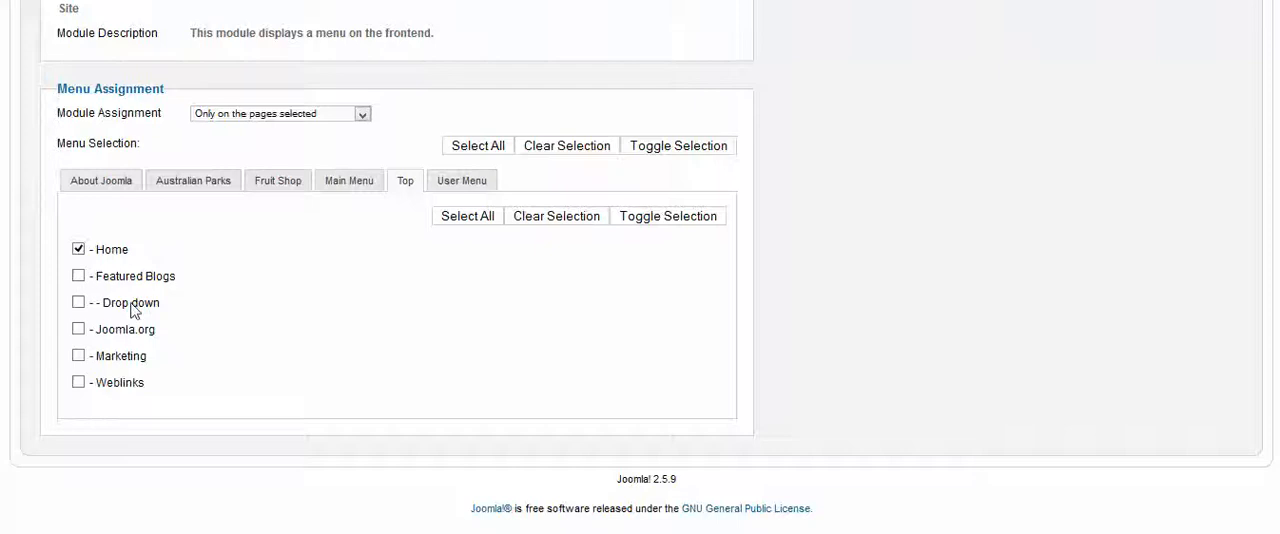
Clear all page selections by switching the Module Assignment to No pages and back to Only on the pages selected
left_click(278, 114)
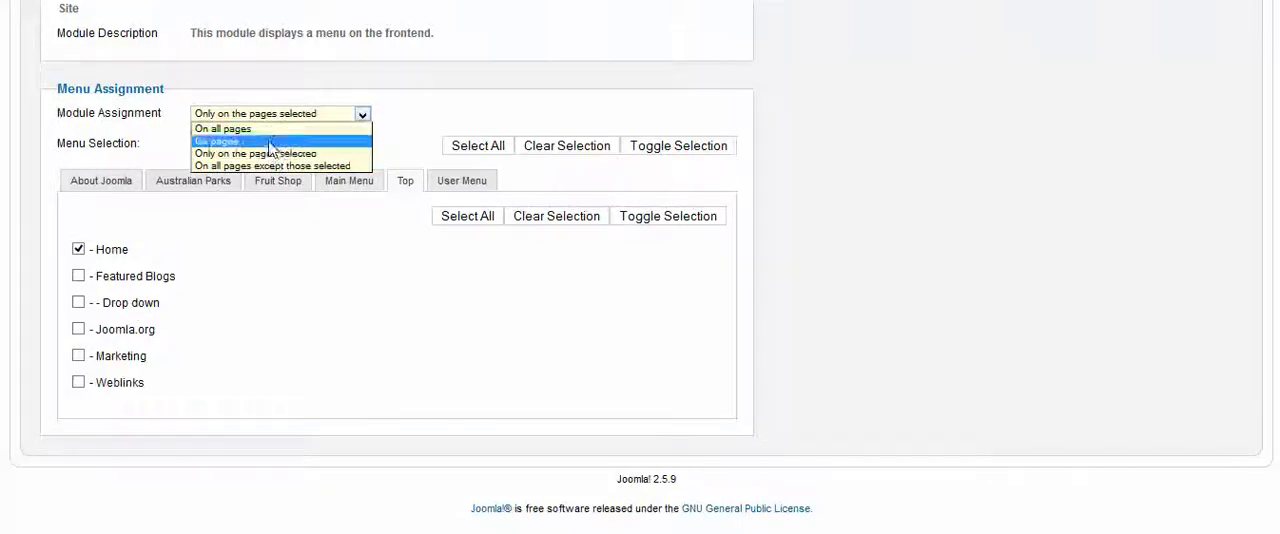
left_click(270, 137)
left_click(265, 116)
left_click(262, 152)
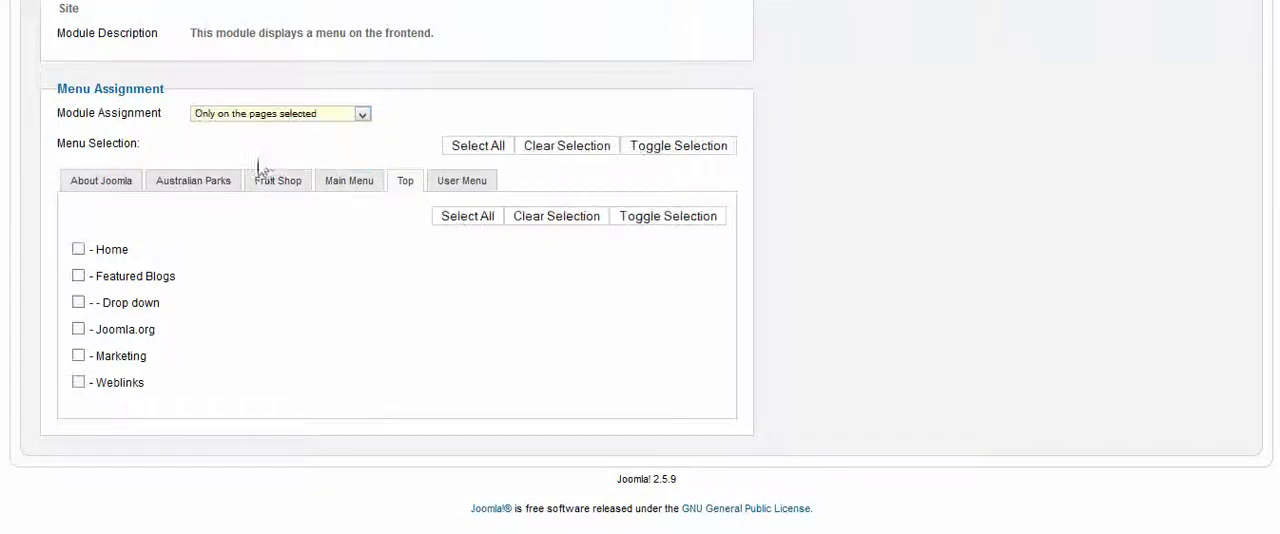
Assign the module to the Featured Blogs page of the Top menu and save it
left_click(78, 276)
scroll(1065, 292, "up", 5)
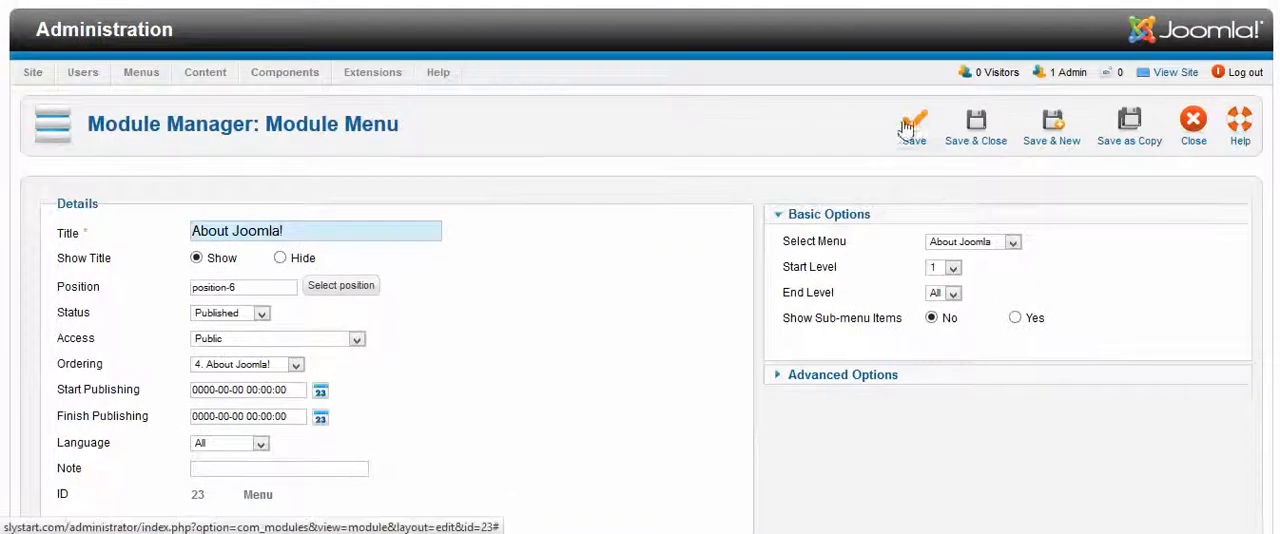
left_click(878, 135)
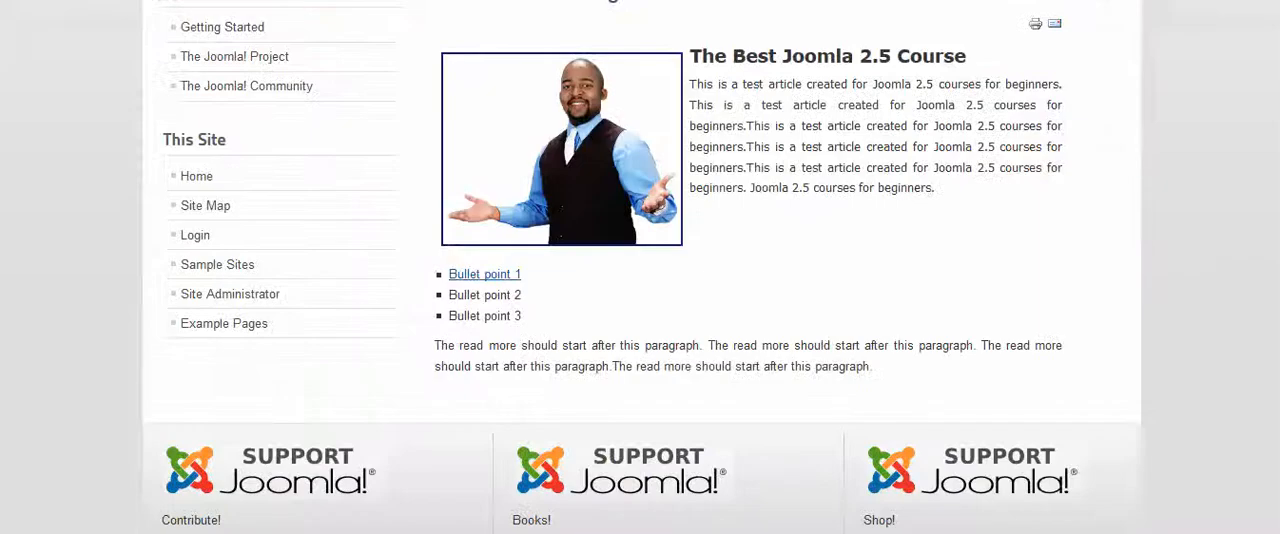
Reload the site's Home page and check whether the About Joomla! module is still shown there
scroll(417, 206, "up", 4)
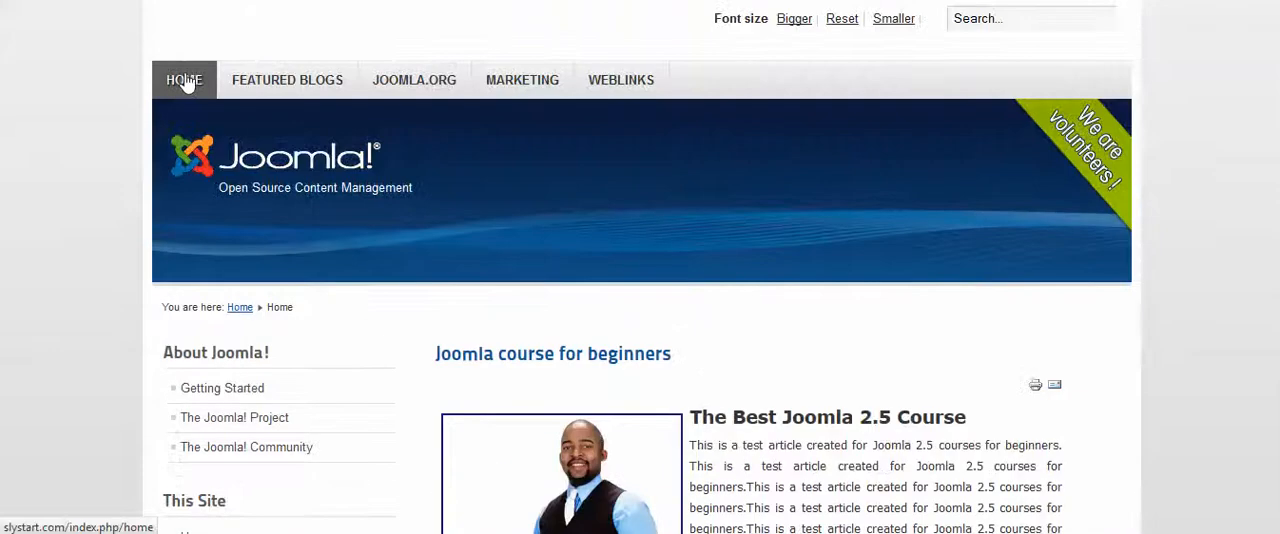
left_click(184, 80)
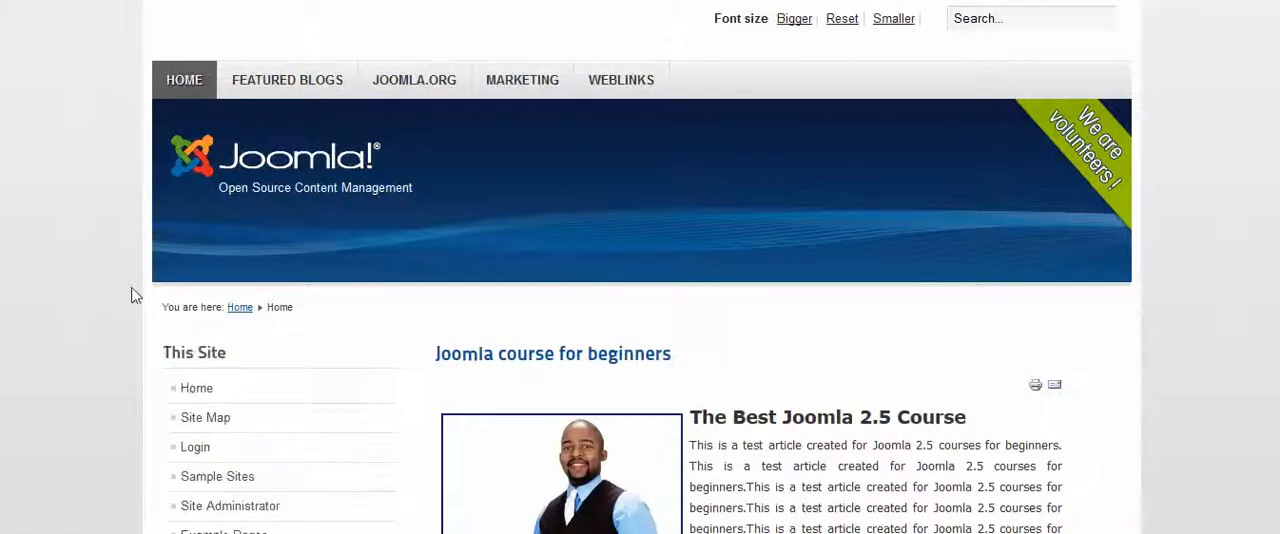
scroll(240, 338, "down", 3)
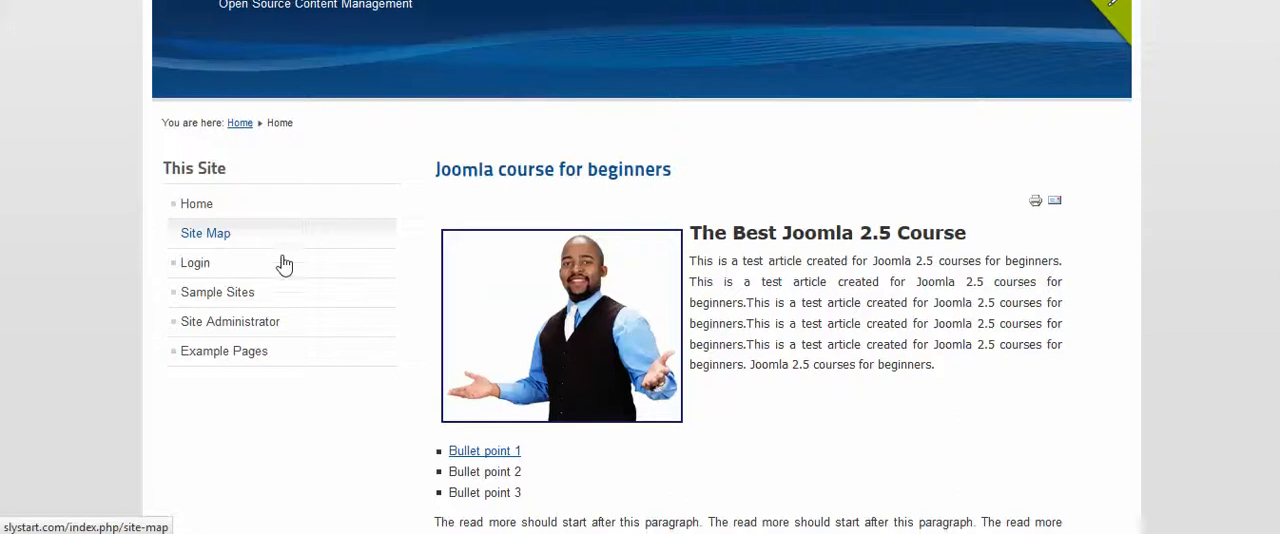
scroll(236, 204, "down", 3)
scroll(300, 210, "up", 3)
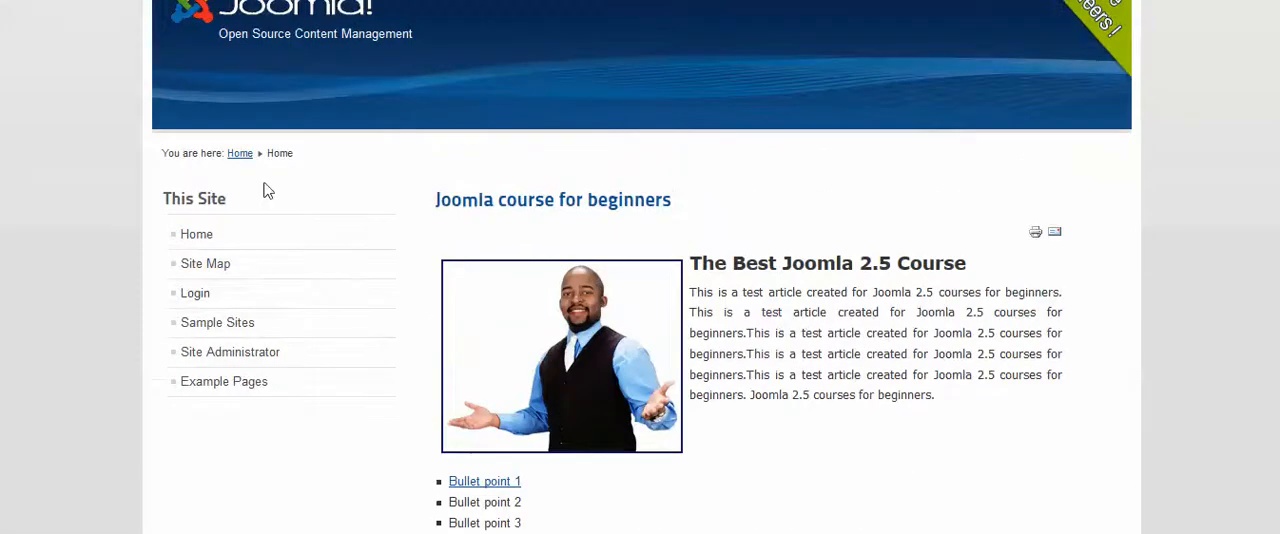
left_click(286, 243)
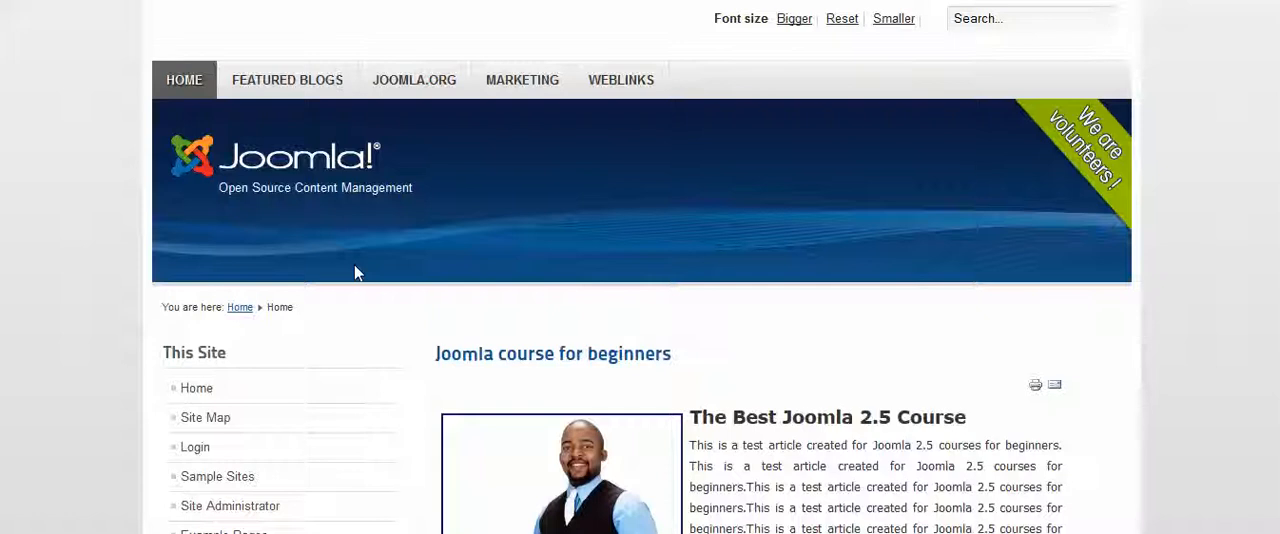
Open the Featured Blogs page on the site and check the About Joomla! module's placement in position-6
left_click(302, 90)
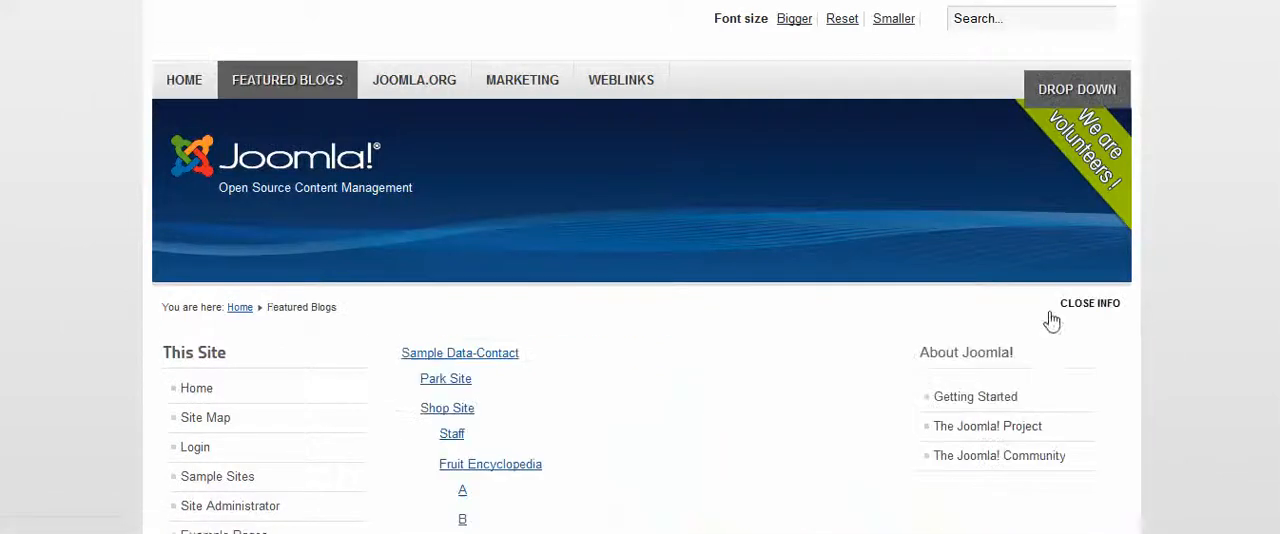
scroll(1020, 233, "down", 3)
left_click_drag(1030, 176, 923, 173)
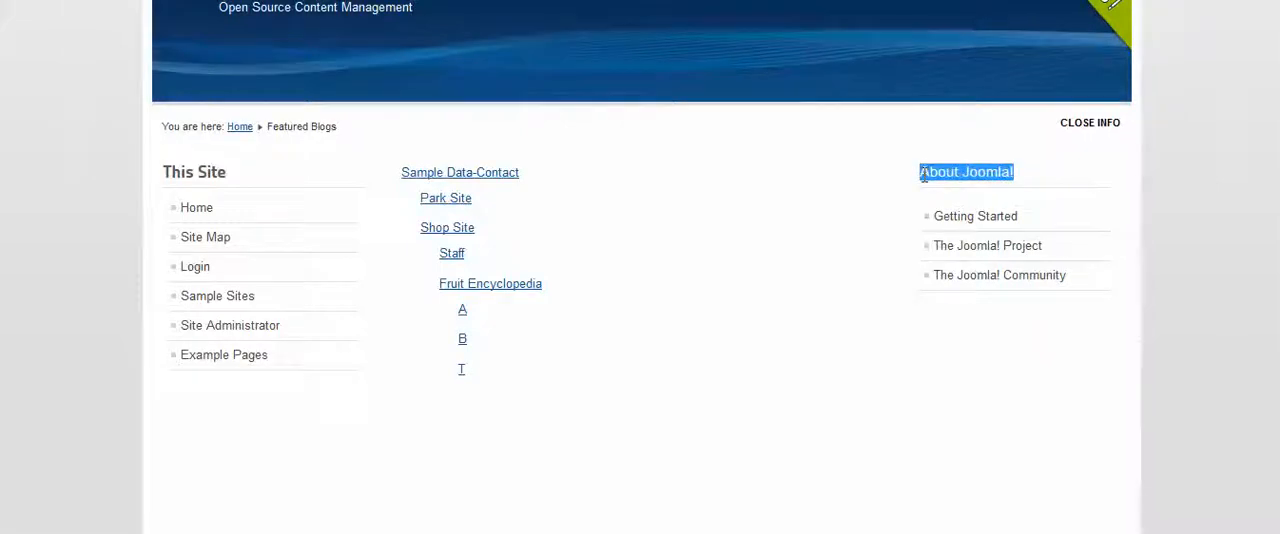
left_click(1055, 187)
scroll(1055, 187, "down", 1)
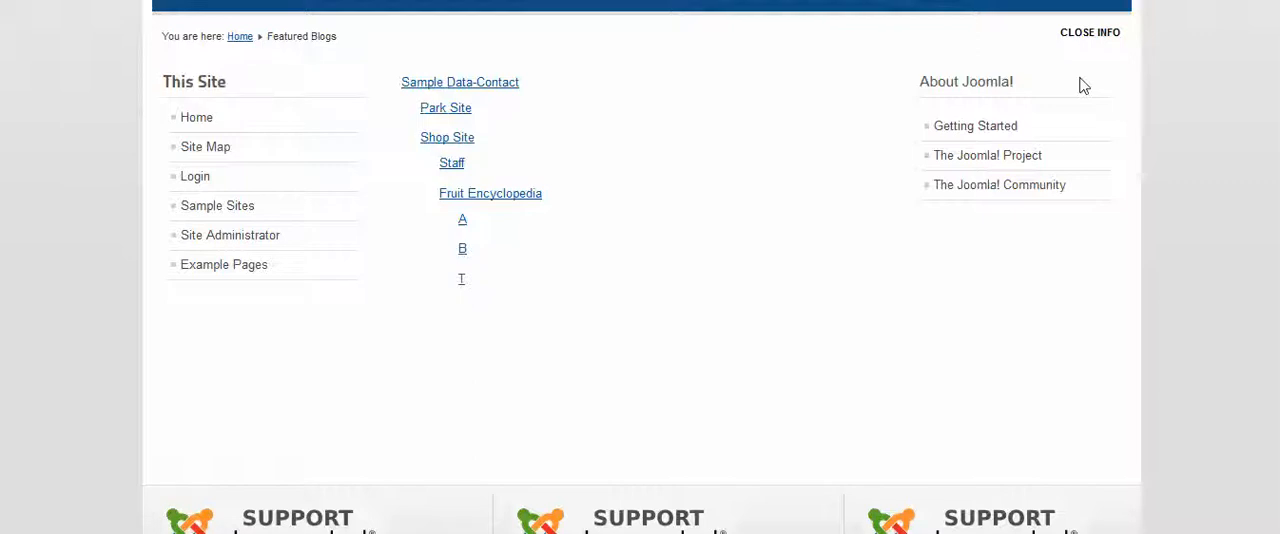
scroll(823, 209, "up", 3)
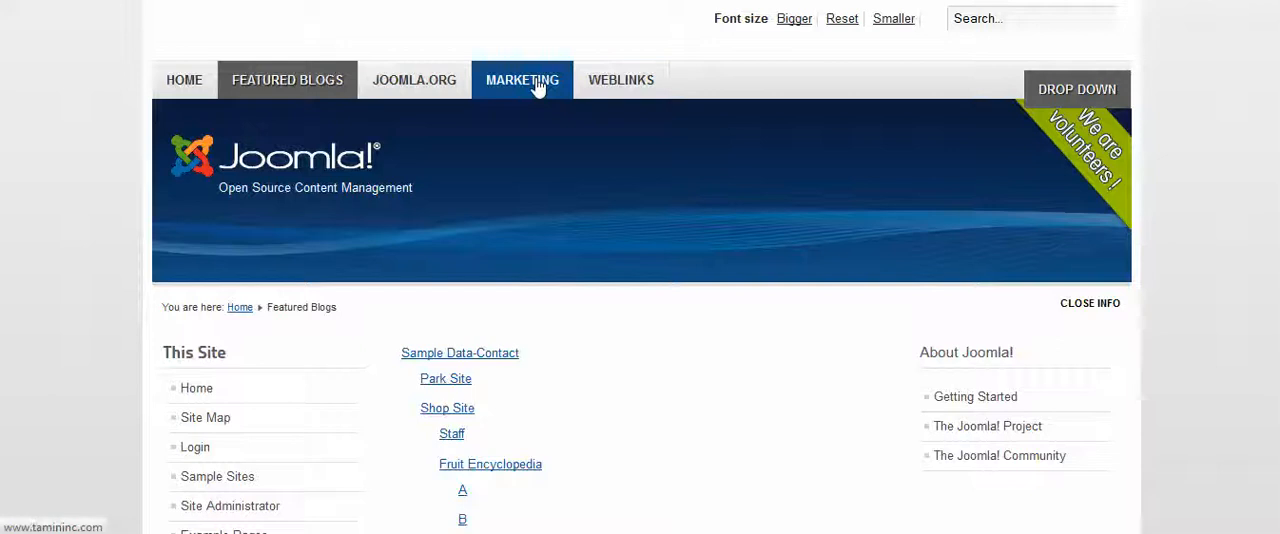
Check the Weblinks page for the About Joomla! module and return to the Featured Blogs page
left_click(620, 86)
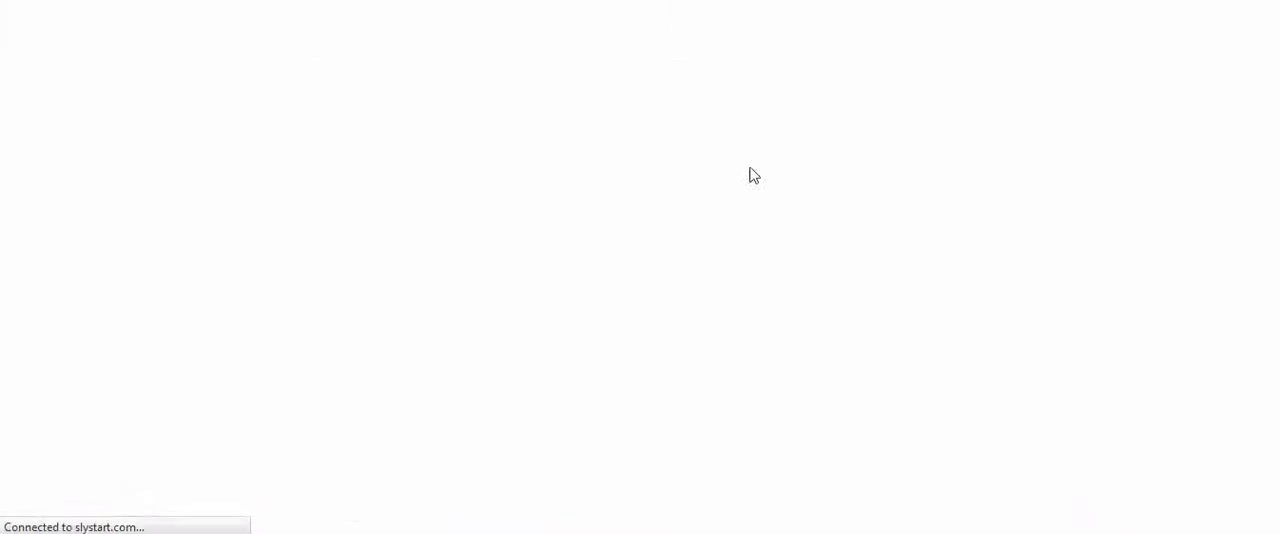
scroll(900, 270, "down", 3)
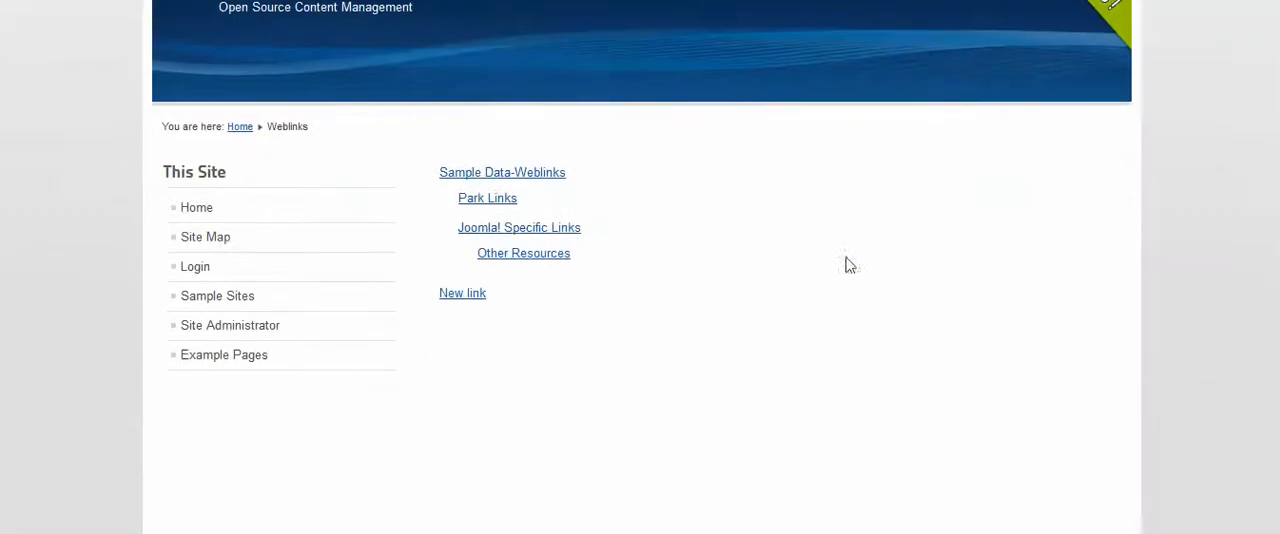
left_click(515, 262)
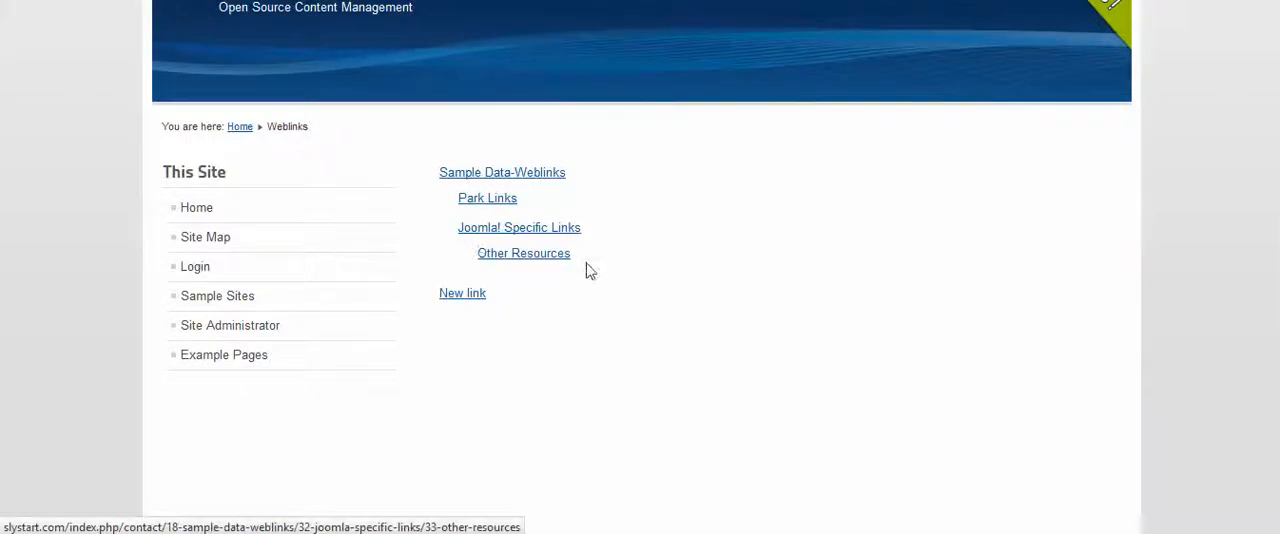
scroll(586, 271, "up", 3)
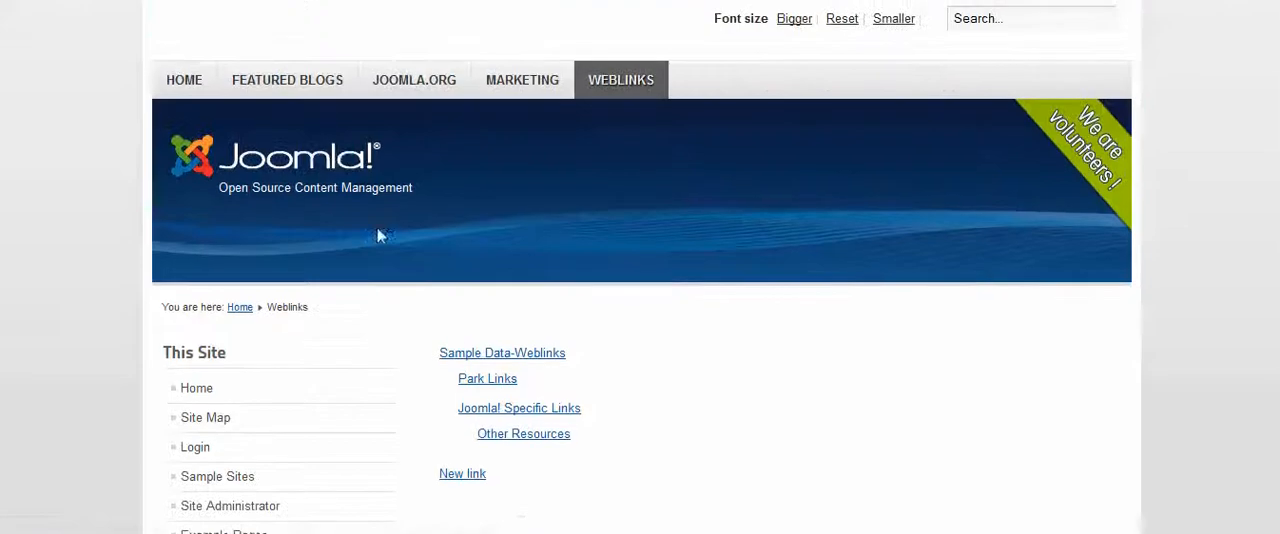
left_click(283, 88)
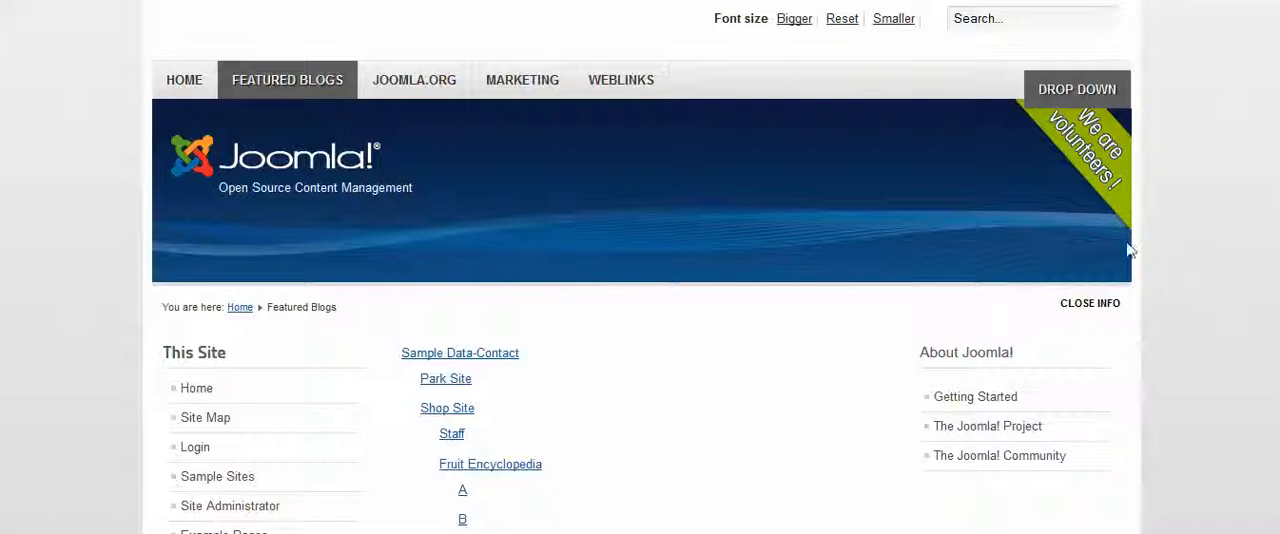
Add the Top menu's Home page to the About Joomla! module's page selection and save the module
key("ctrl+Tab")
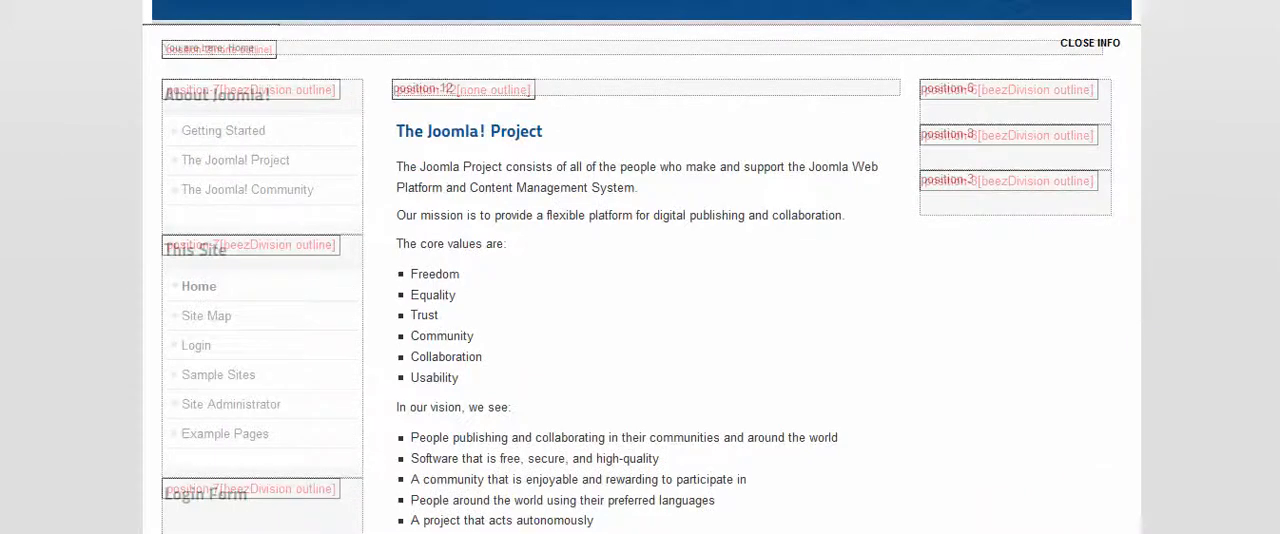
key("ctrl+Tab")
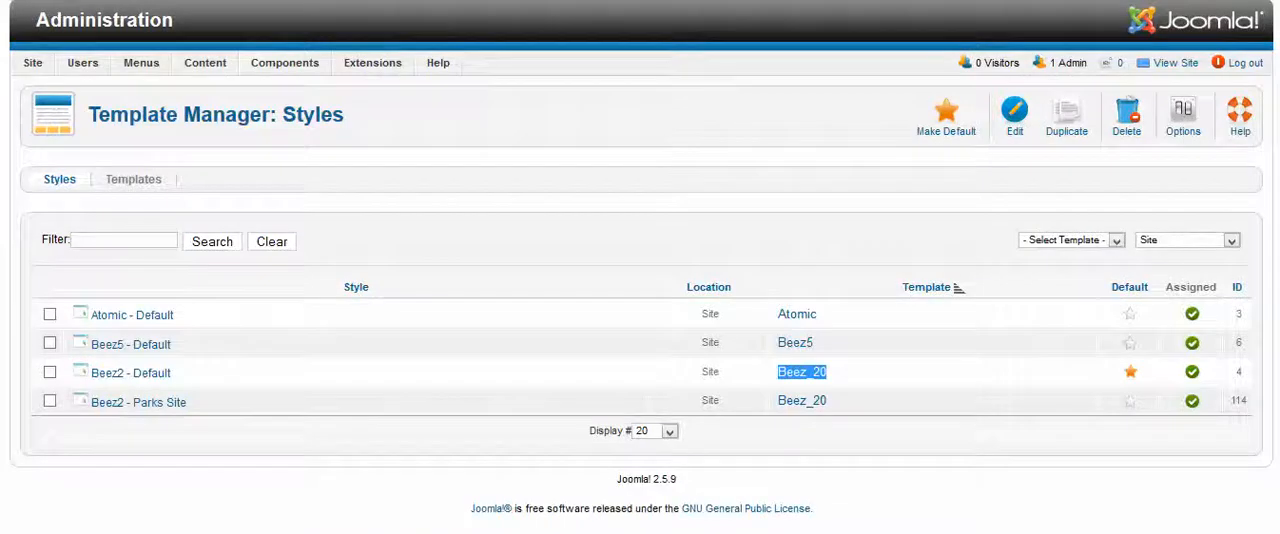
key("ctrl+Tab")
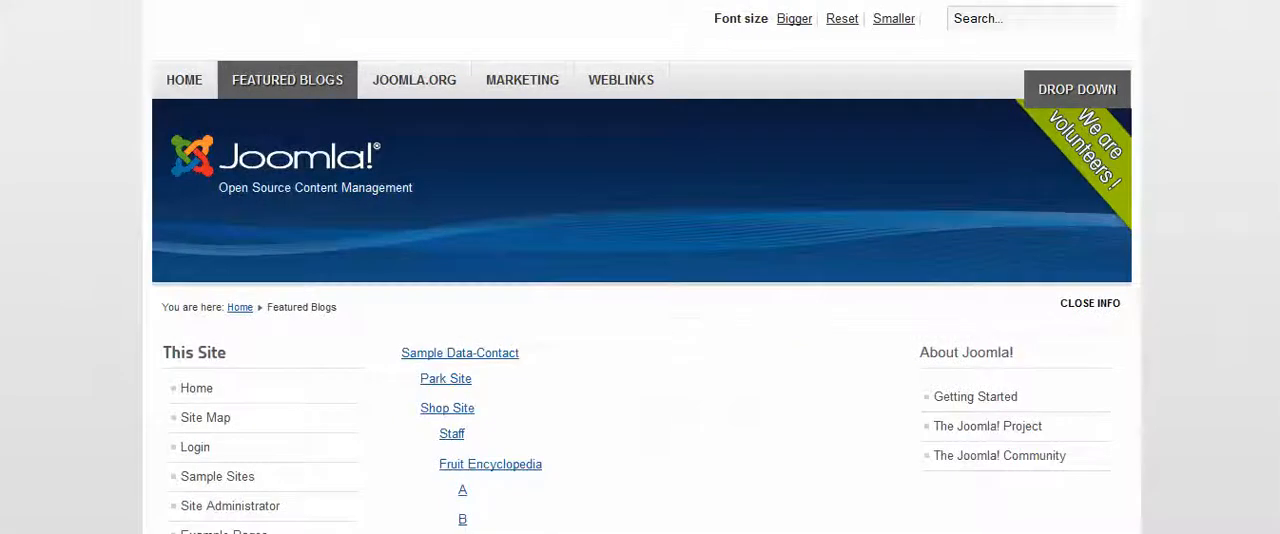
key("ctrl+Tab")
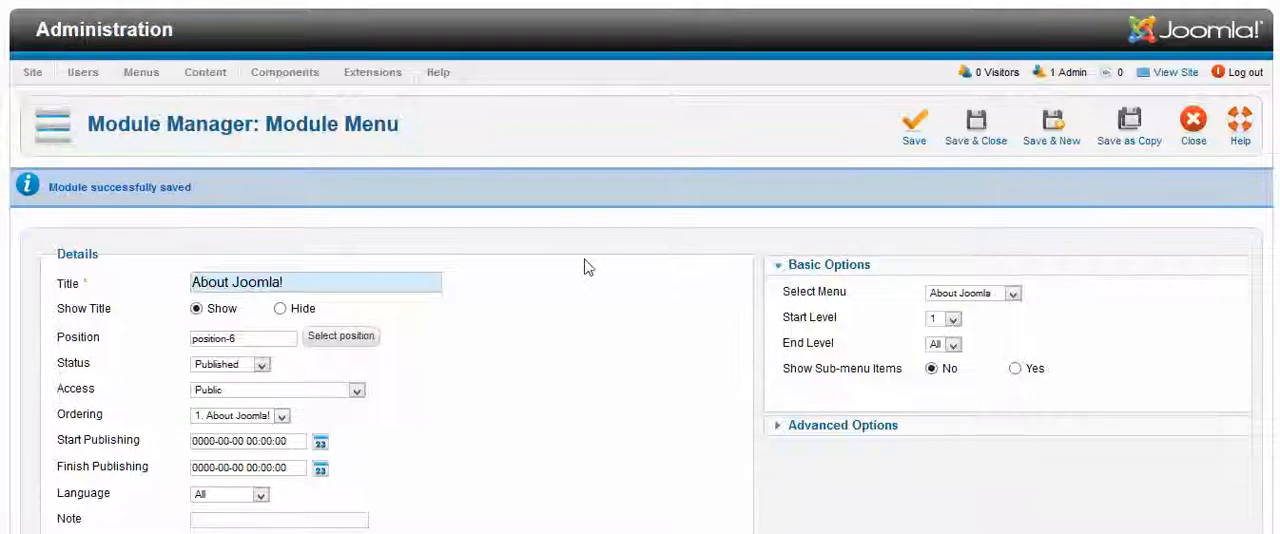
scroll(586, 266, "down", 6)
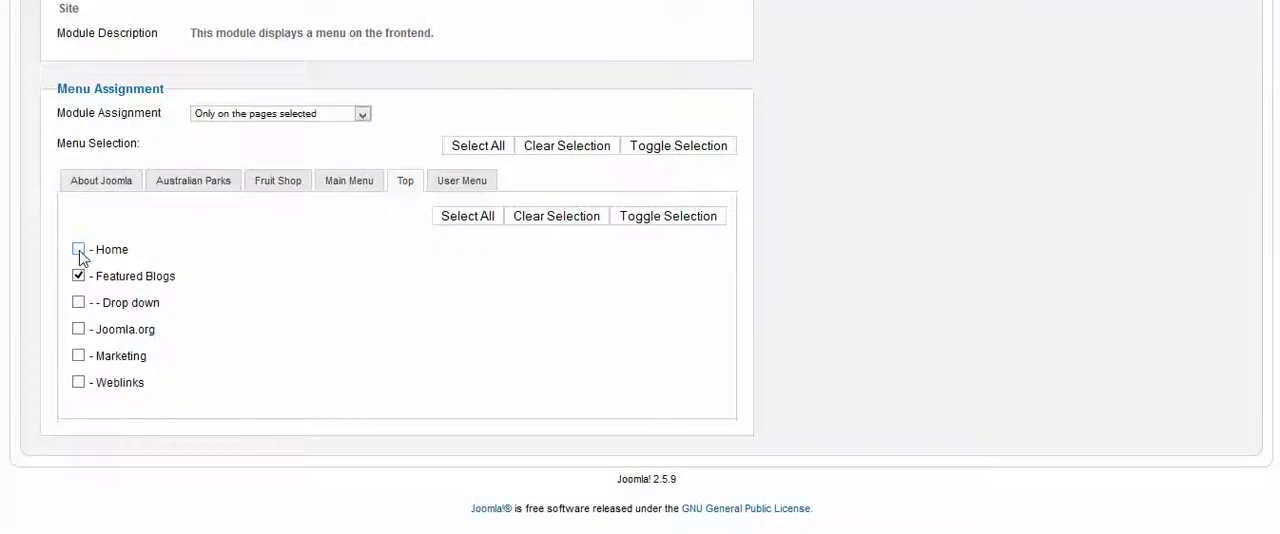
left_click(79, 250)
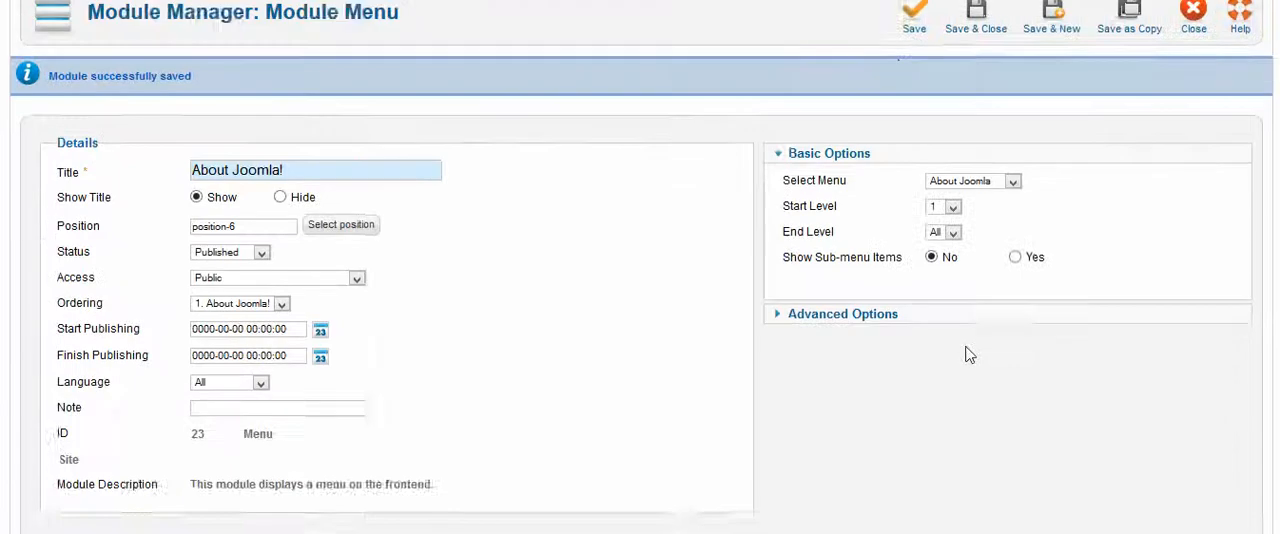
scroll(886, 357, "up", 2)
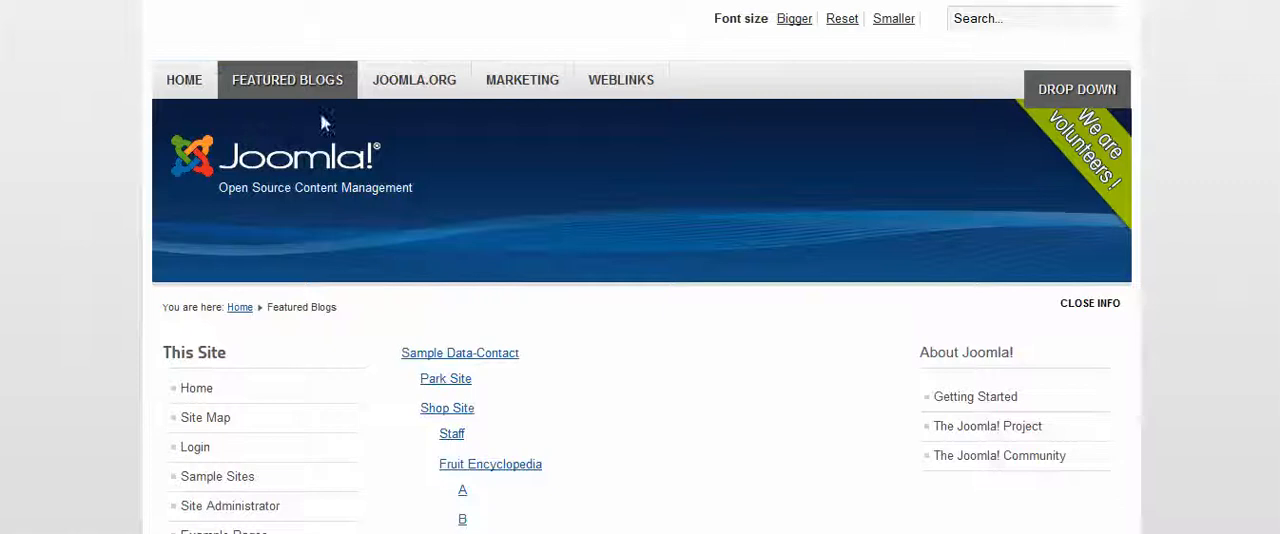
Open the site's Home page and check the placement of the About Joomla! module there
left_click(186, 82)
scroll(1008, 202, "down", 3)
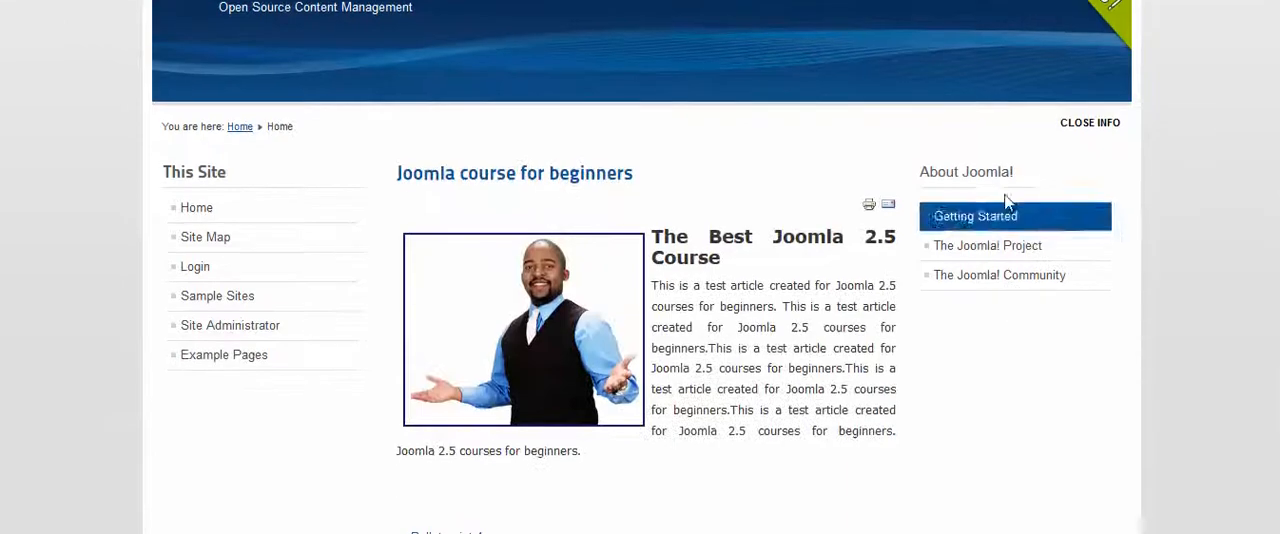
left_click_drag(1017, 174, 923, 175)
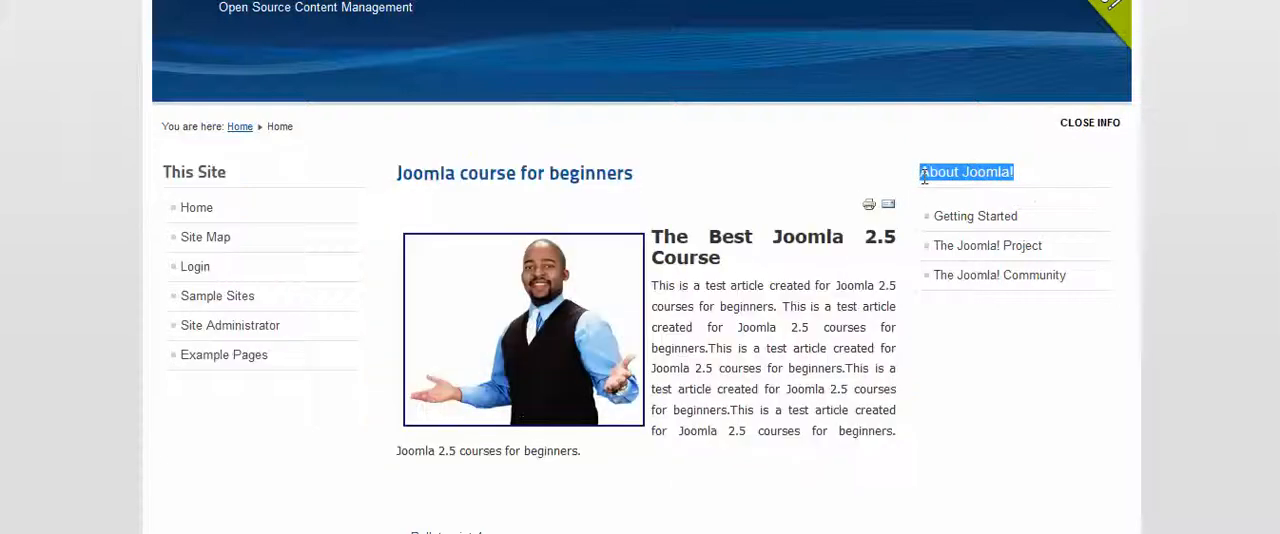
scroll(1023, 317, "down", 2)
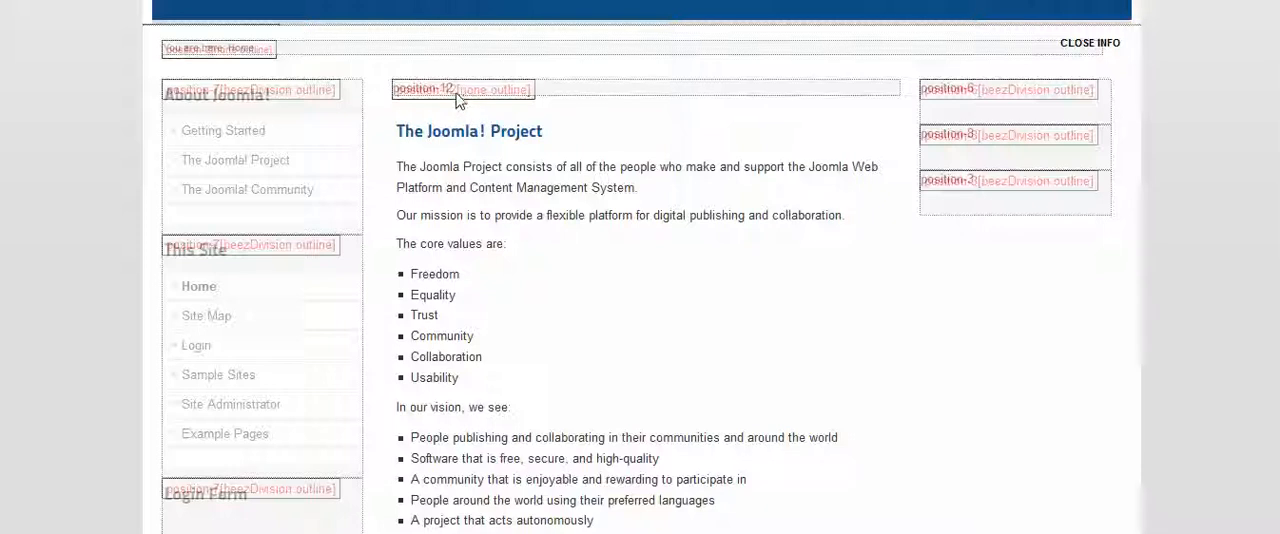
Review the module positions in the template preview, from position-12 down to the footer positions
left_click_drag(451, 90, 425, 89)
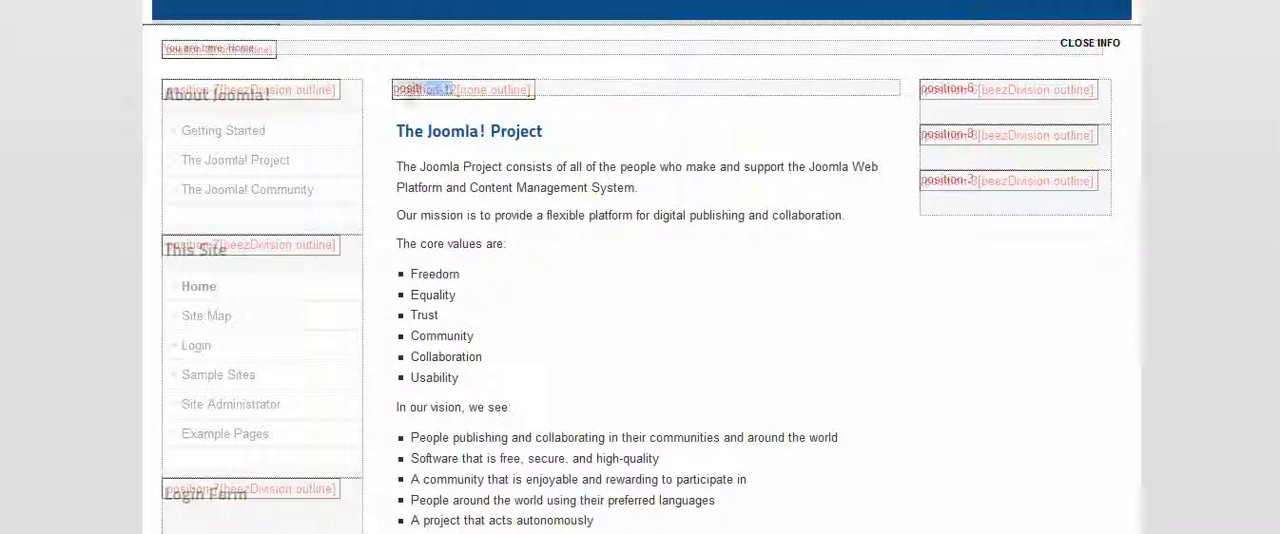
scroll(640, 290, "down", 3)
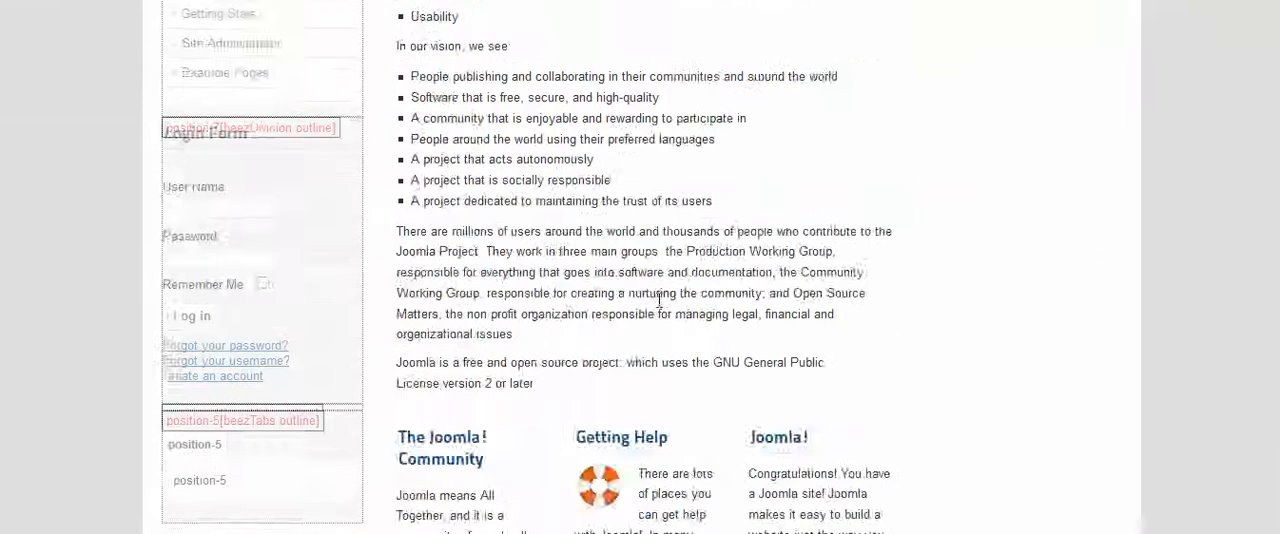
scroll(658, 300, "down", 2)
scroll(1022, 356, "down", 2)
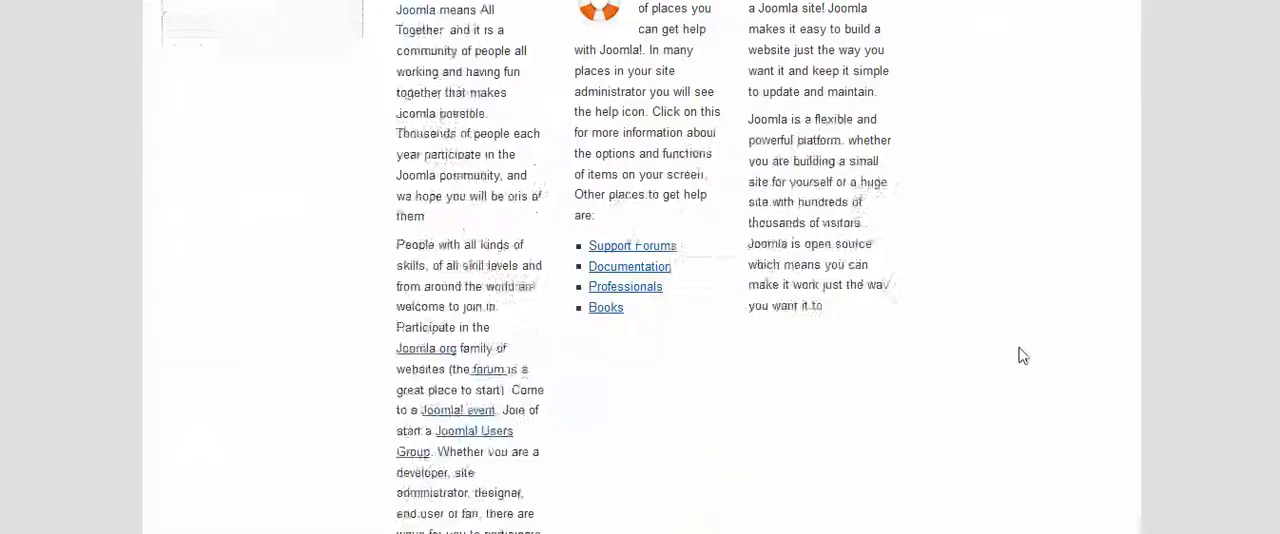
scroll(1022, 356, "down", 3)
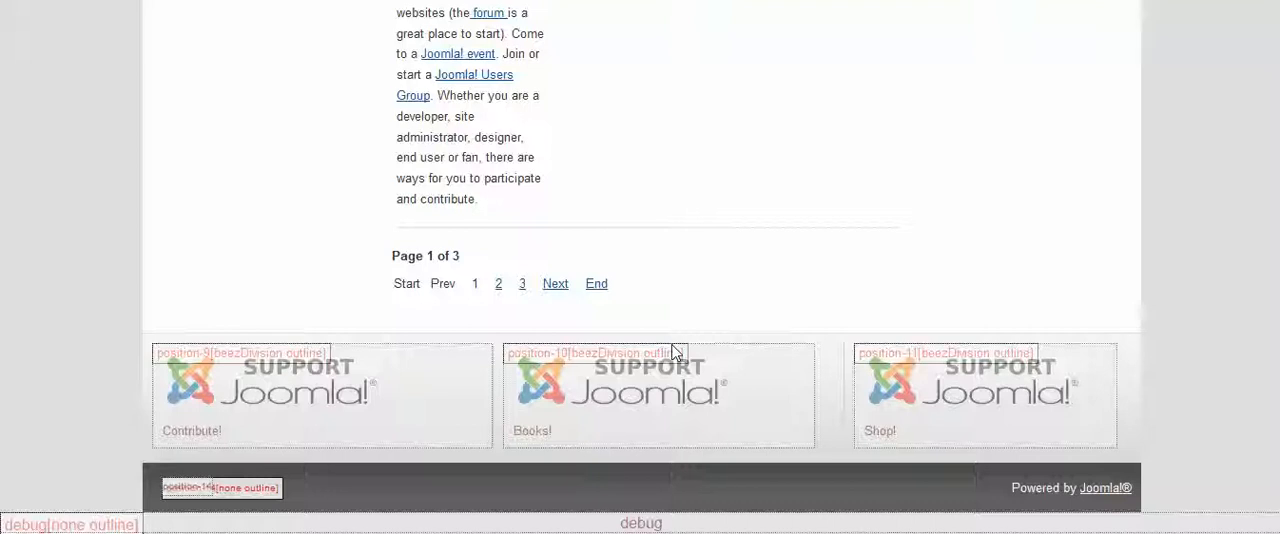
scroll(800, 294, "up", 15)
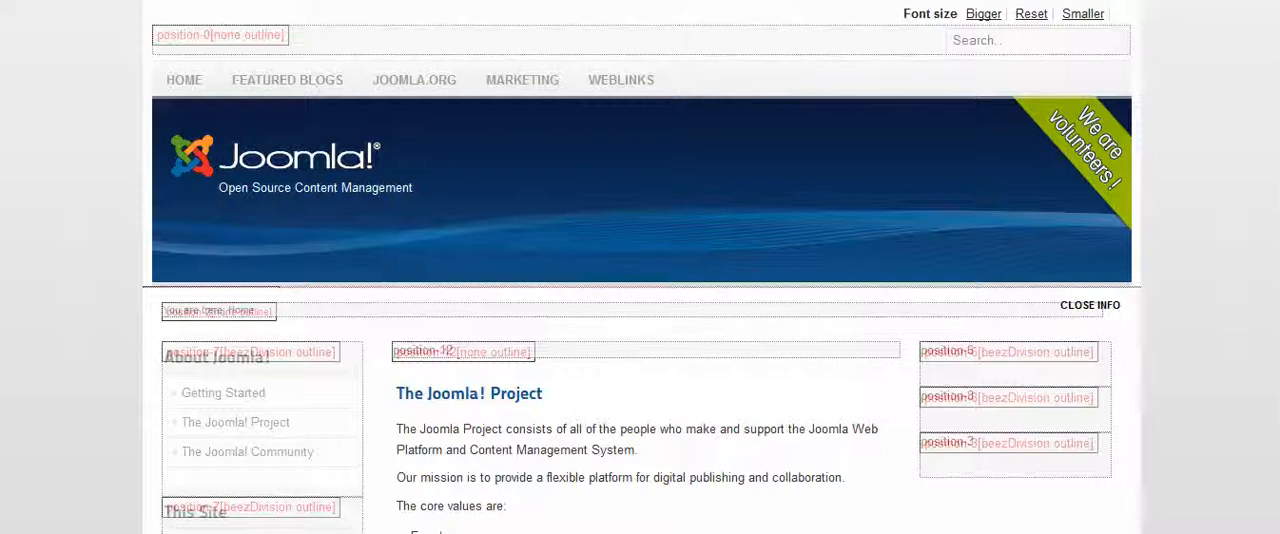
Return to the site administration and open the item list of the About Joomla menu
key("ctrl+shift+Tab")
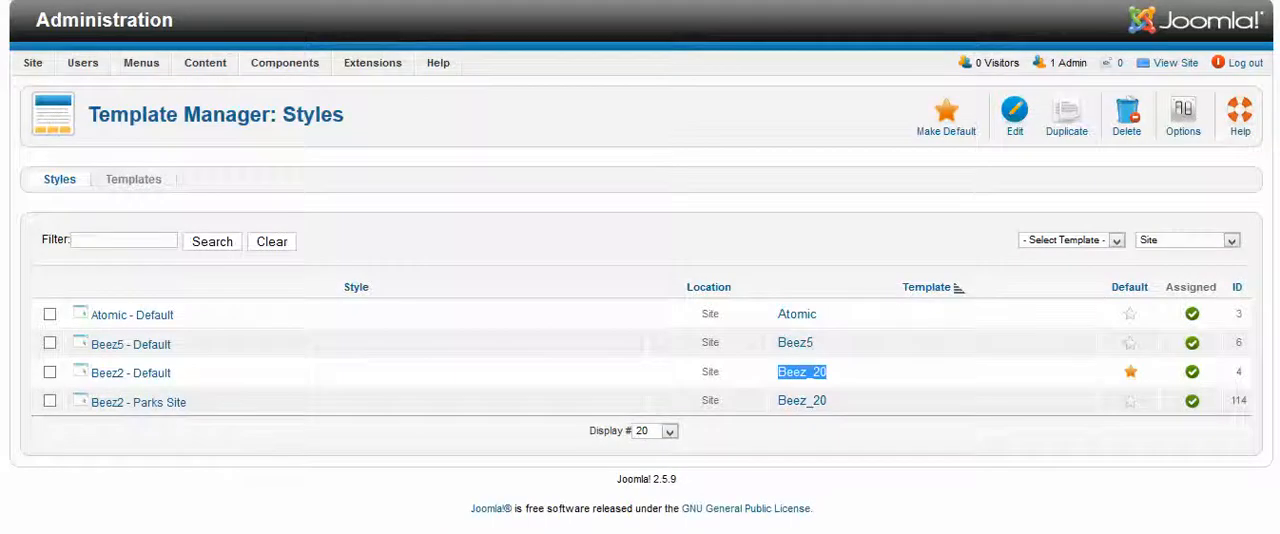
mouse_move(380, 66)
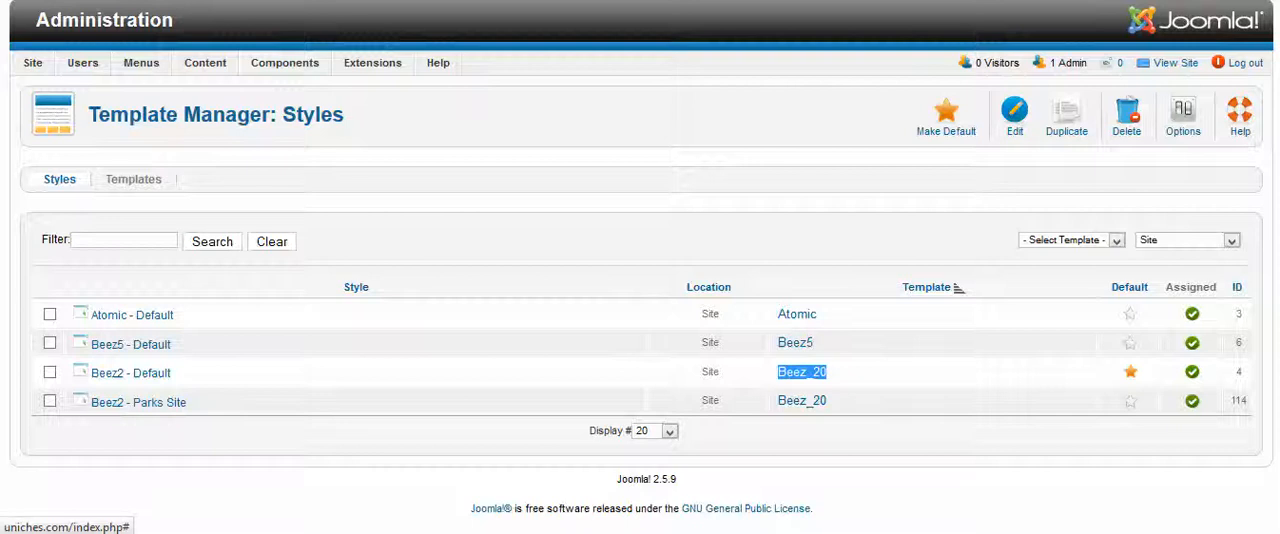
key("ctrl+Tab")
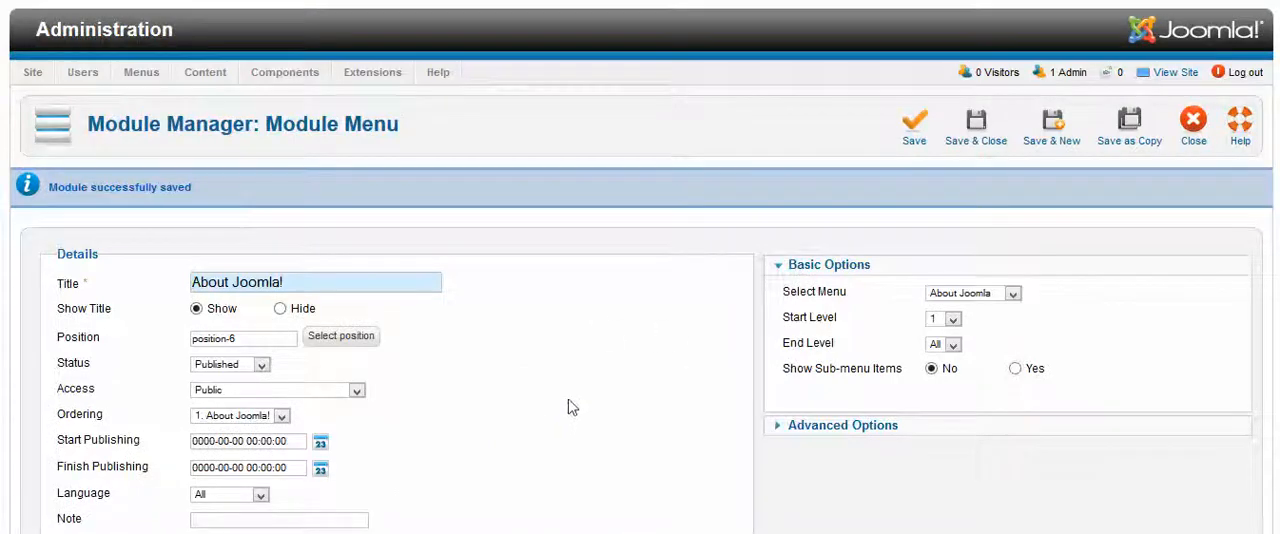
scroll(690, 380, "down", 3)
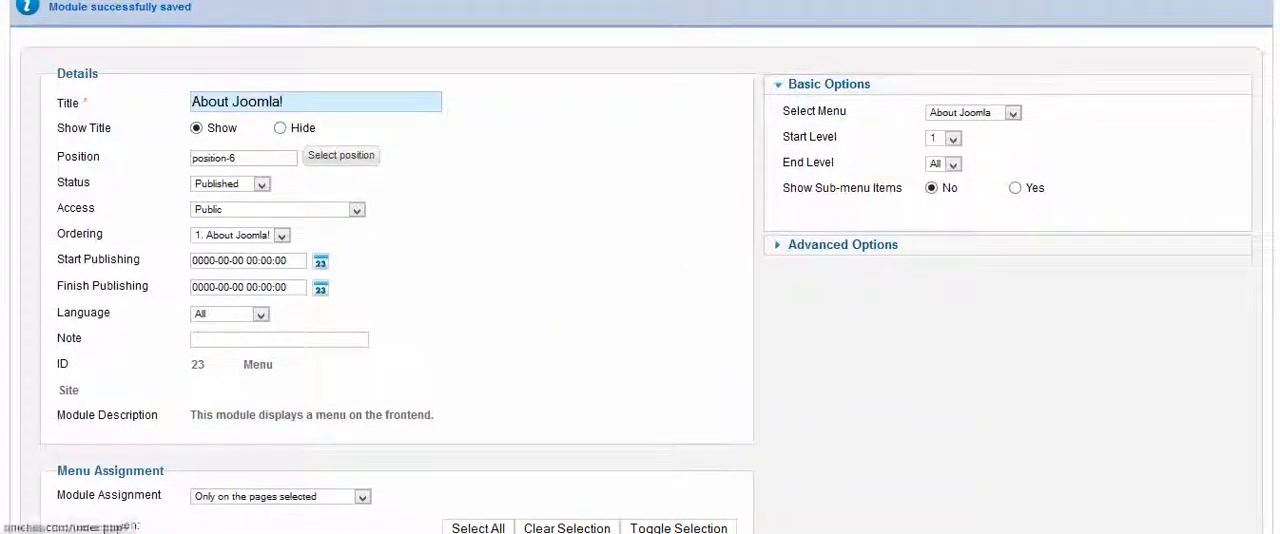
key("ctrl+Tab")
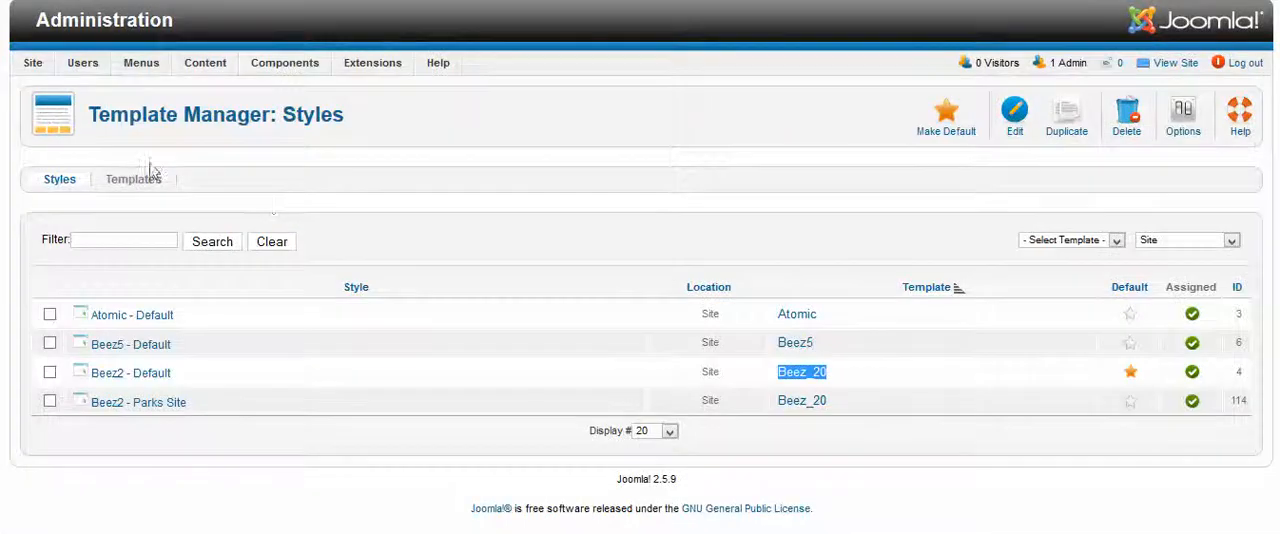
mouse_move(137, 78)
mouse_move(157, 170)
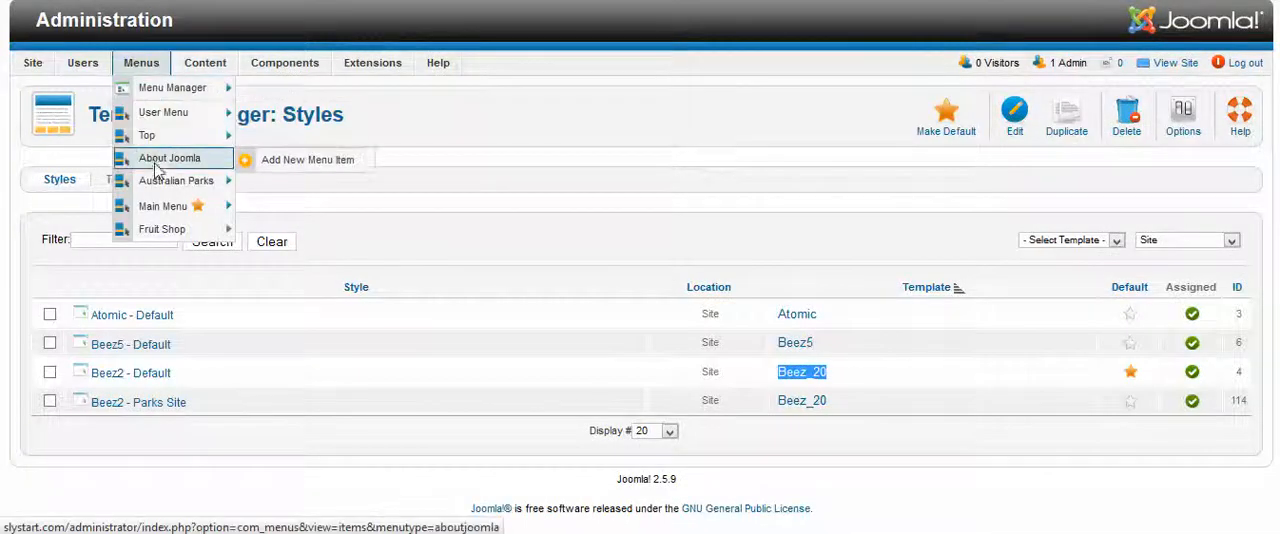
left_click(156, 165)
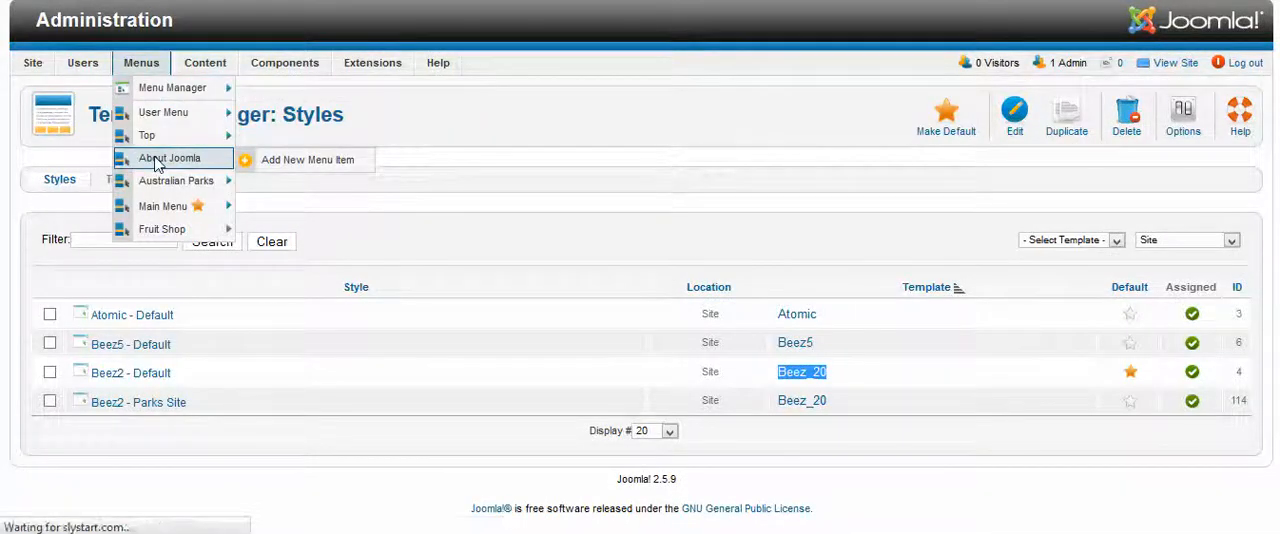
Unpublish the Getting Started item in the About Joomla menu
scroll(257, 254, "down", 3)
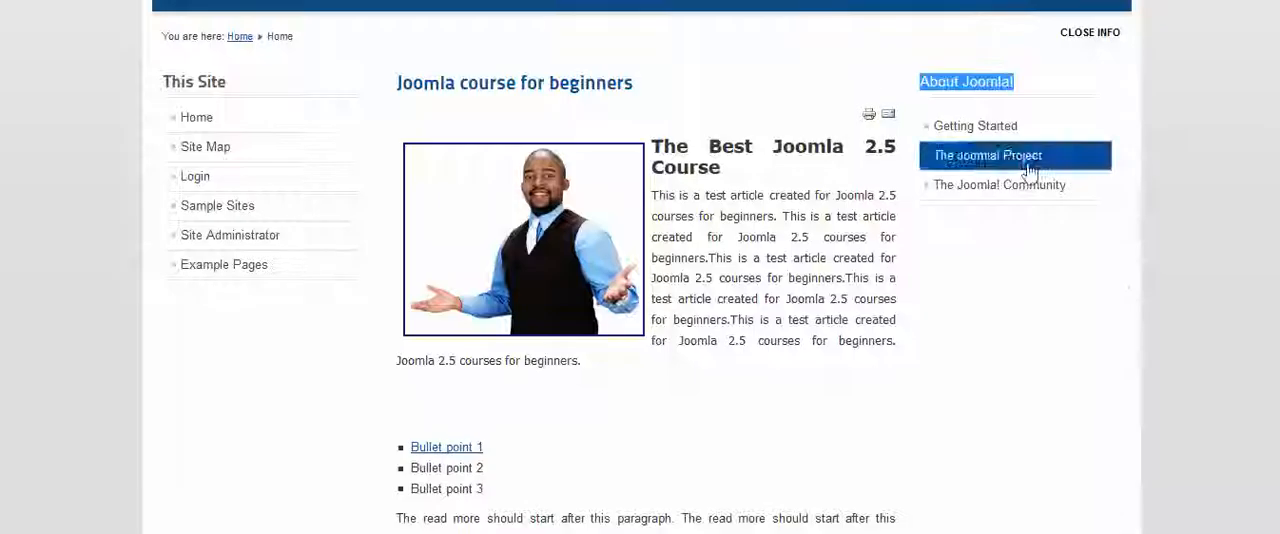
left_click(1036, 274)
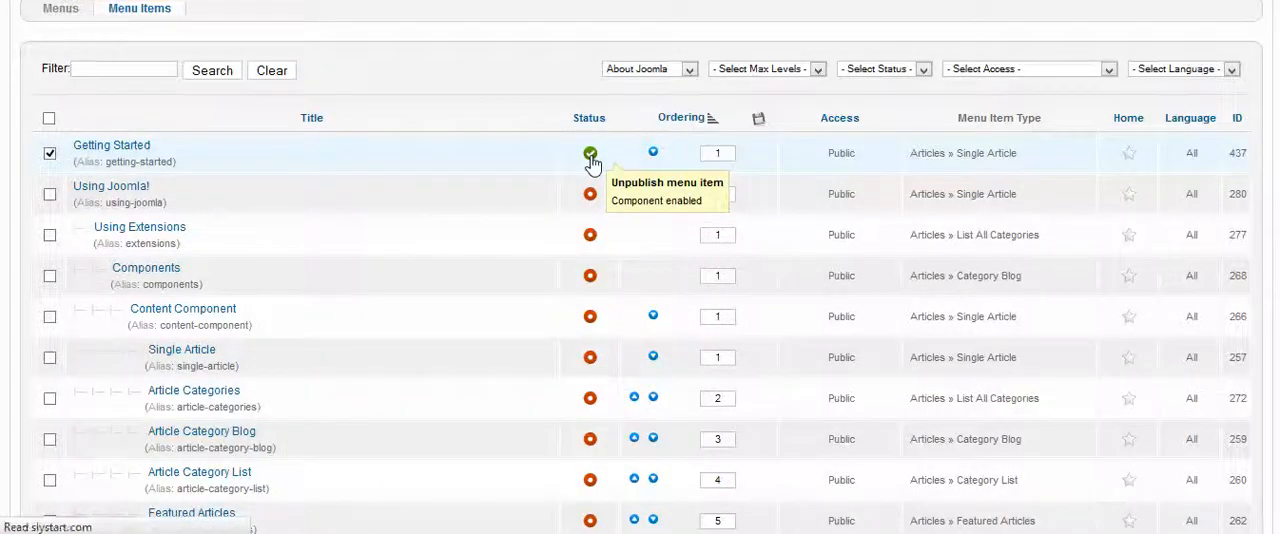
left_click(590, 155)
scroll(600, 285, "down", 3)
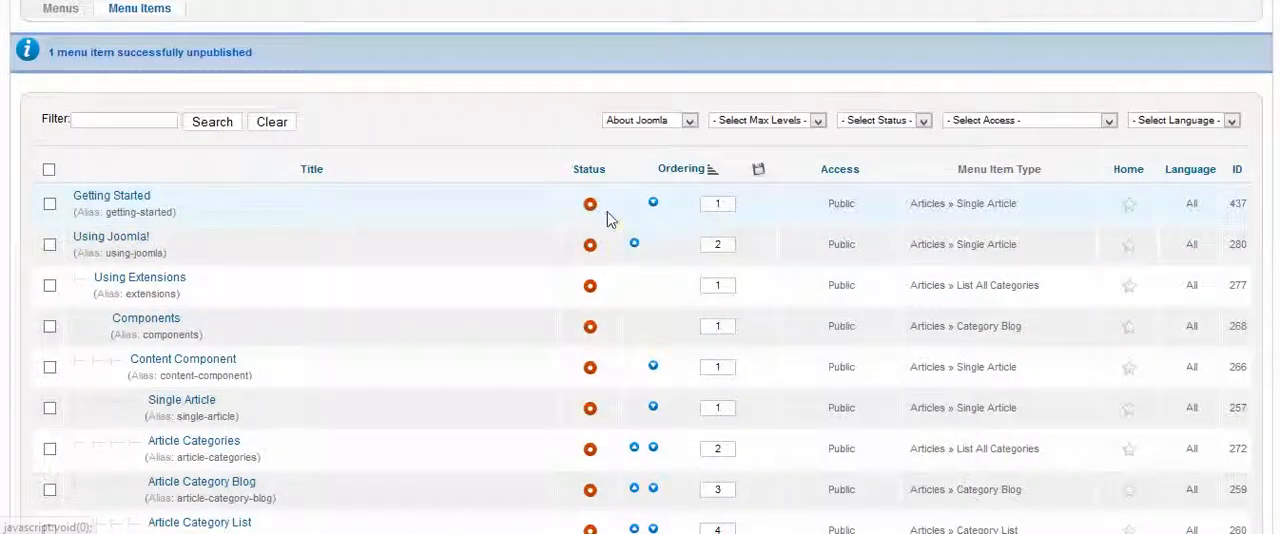
Reload the site's Home page to check the About Joomla! menu without the Getting Started item
scroll(611, 228, "down", 3)
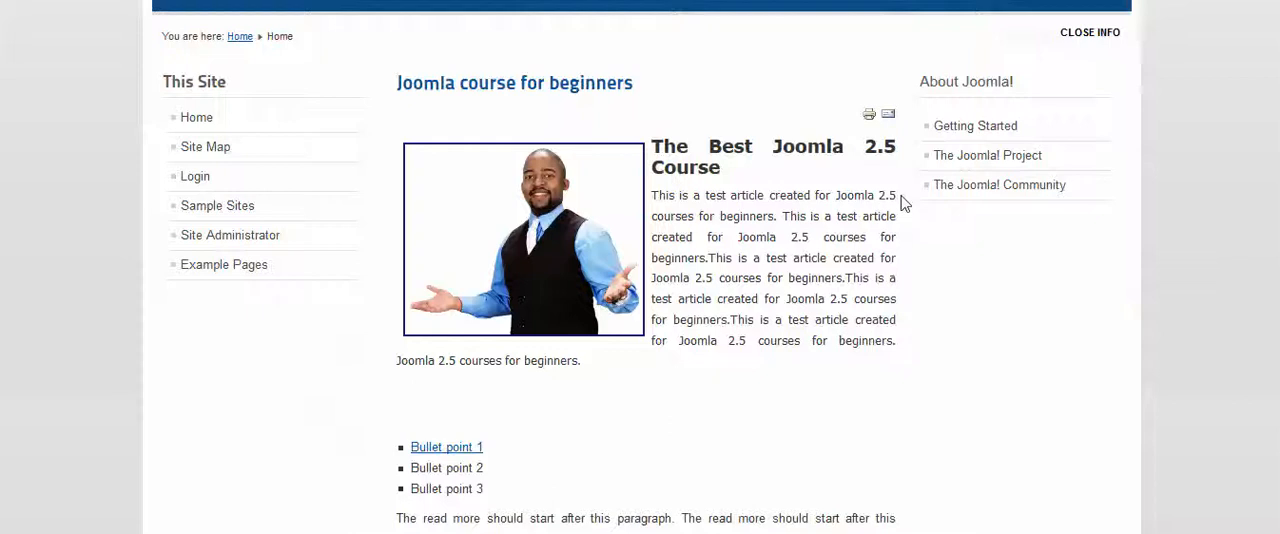
right_click(910, 206)
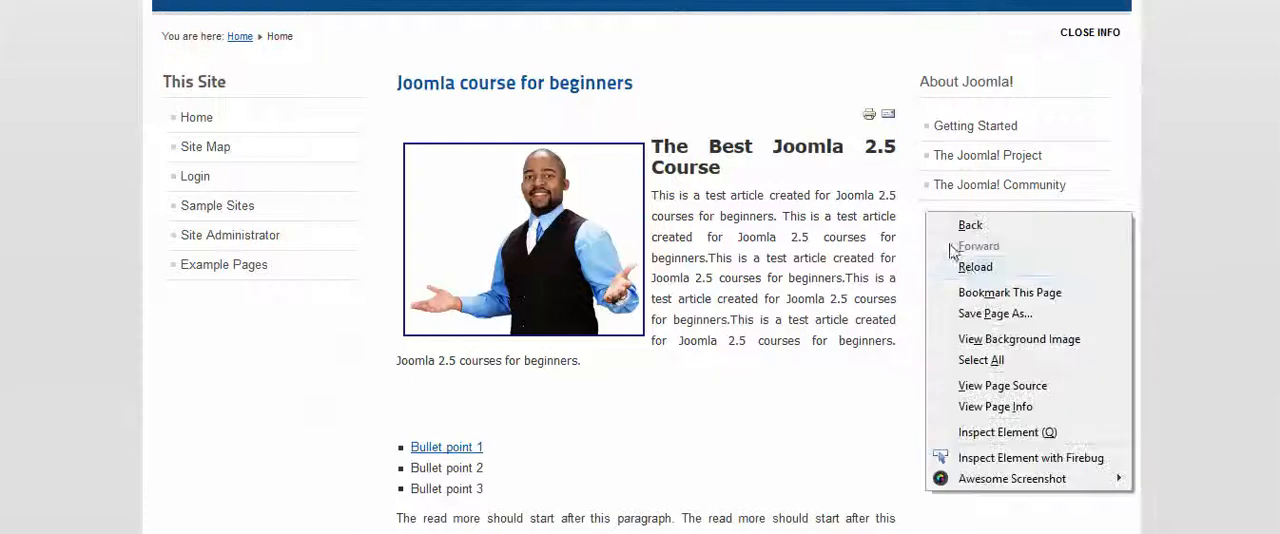
left_click(955, 259)
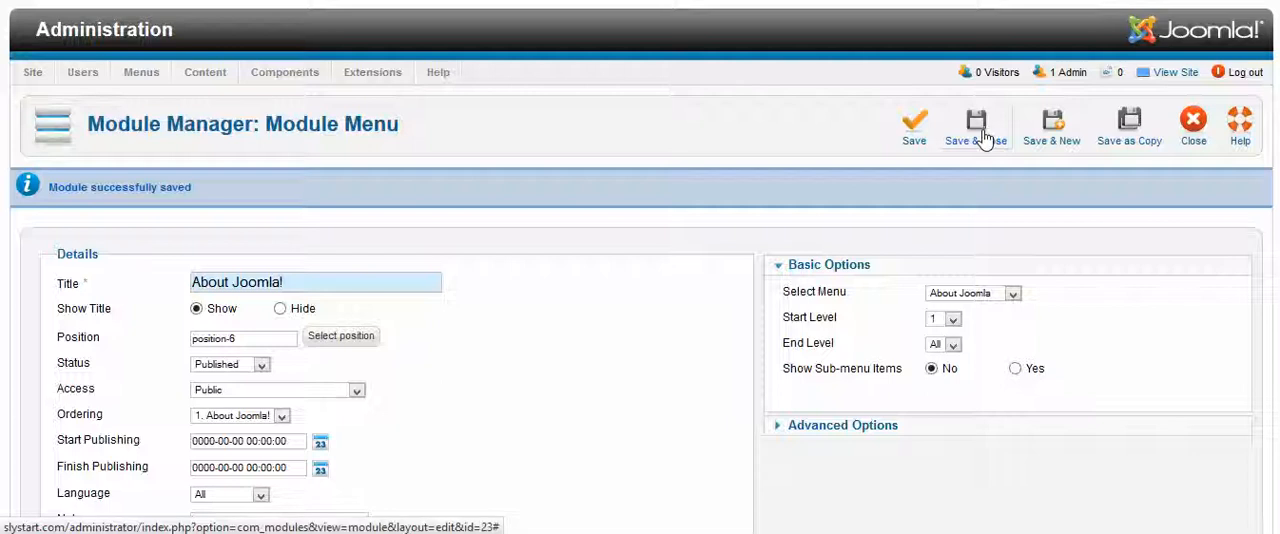
Save and close the About Joomla! module and look through the position filter's choices in the module list
left_click(985, 138)
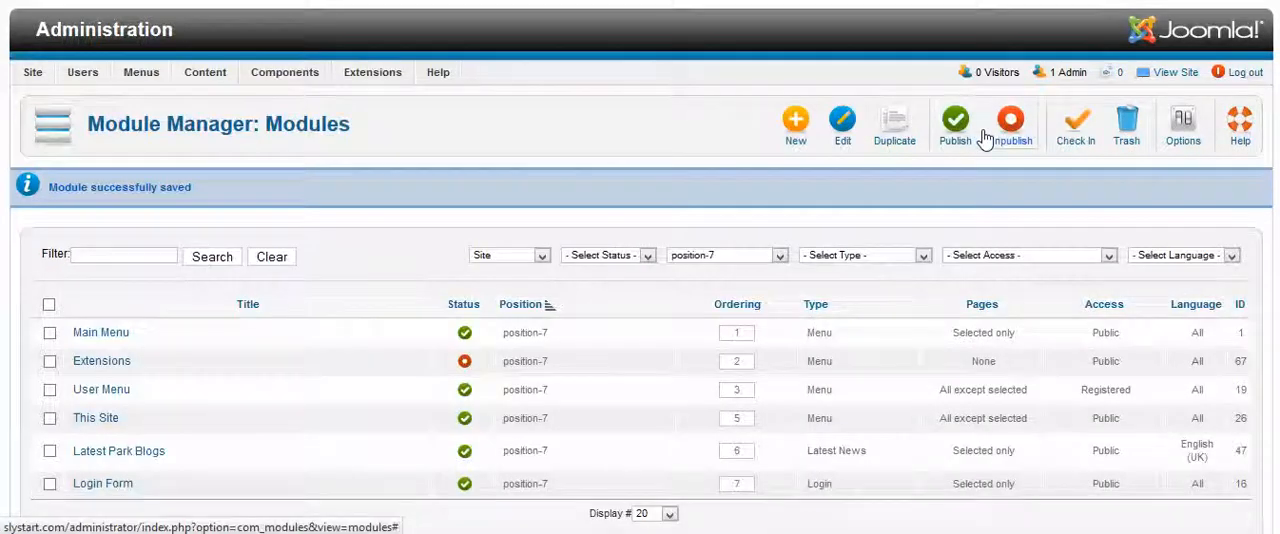
left_click(781, 262)
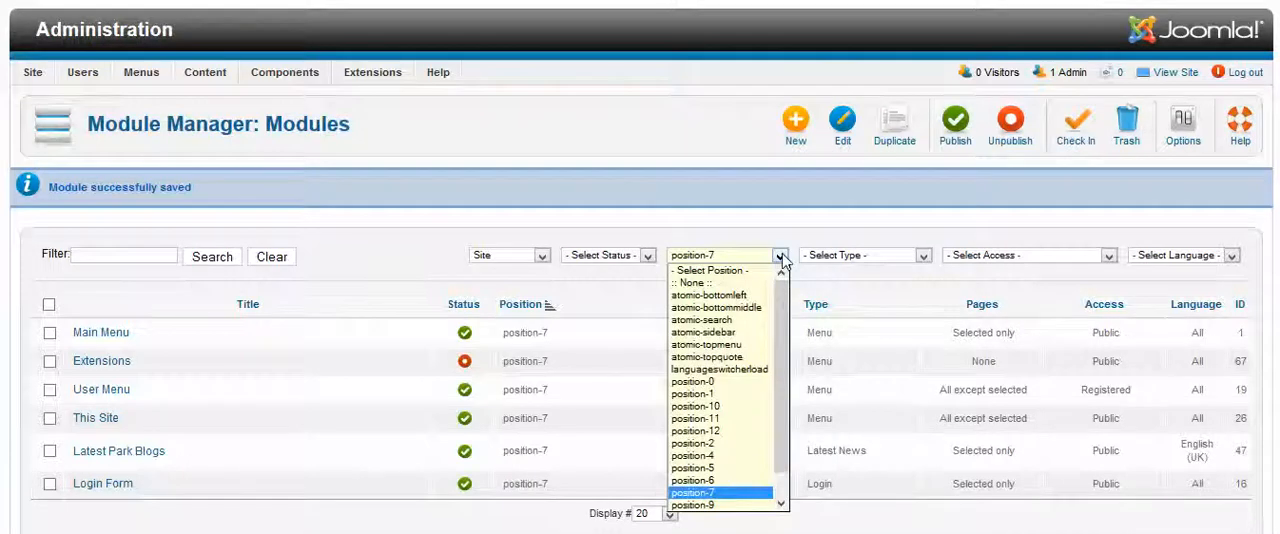
left_click(790, 172)
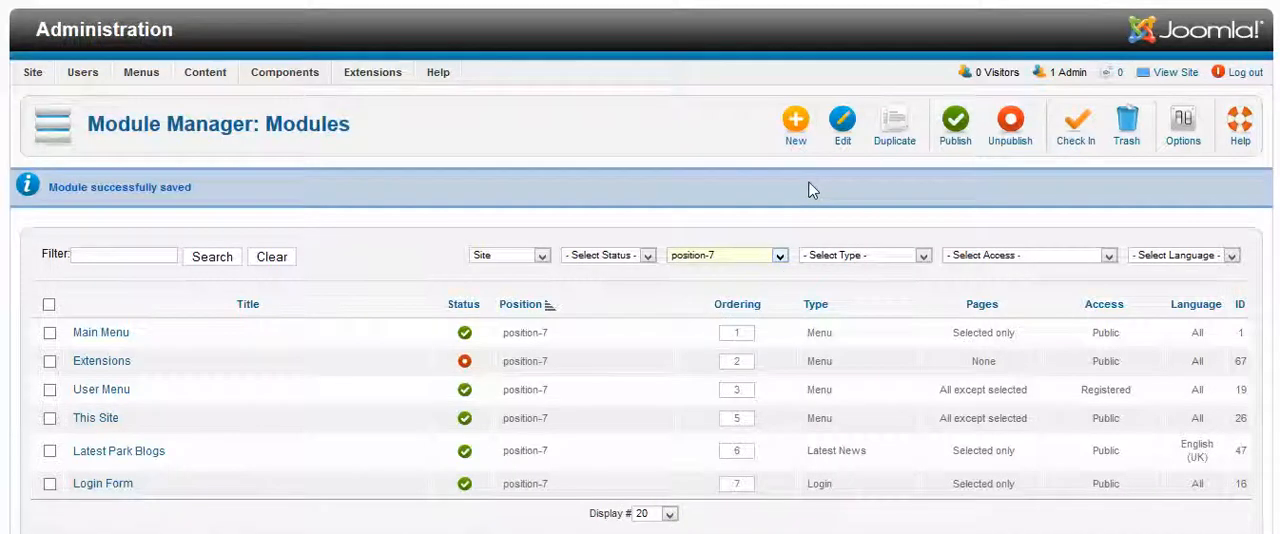